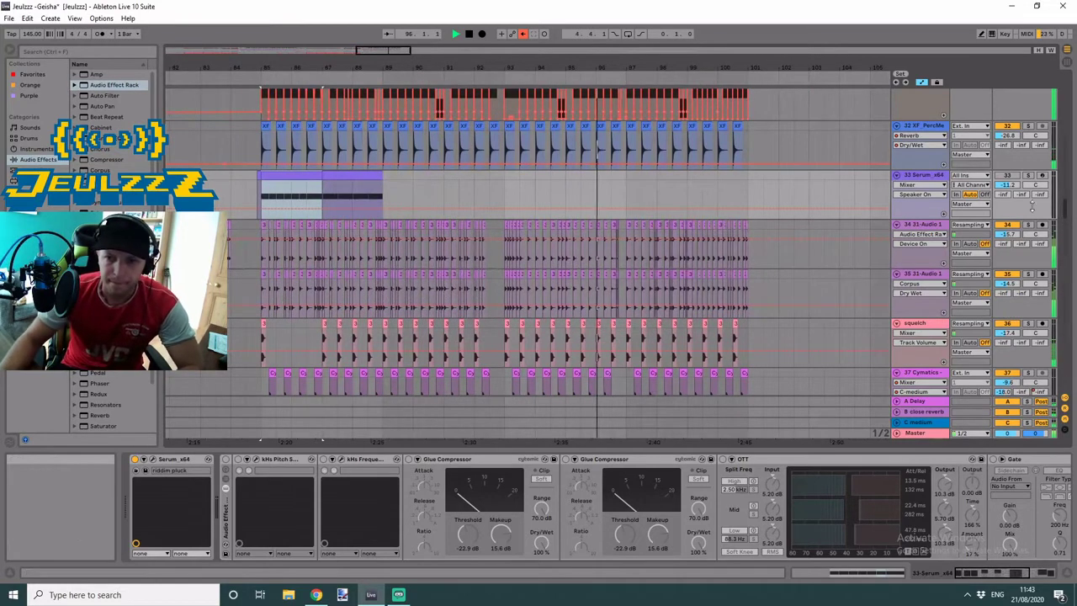
- Solo the 33 Serum_x64 track and play back its MIDI clip from bar 85
left_click_drag(621, 68, 613, 125)
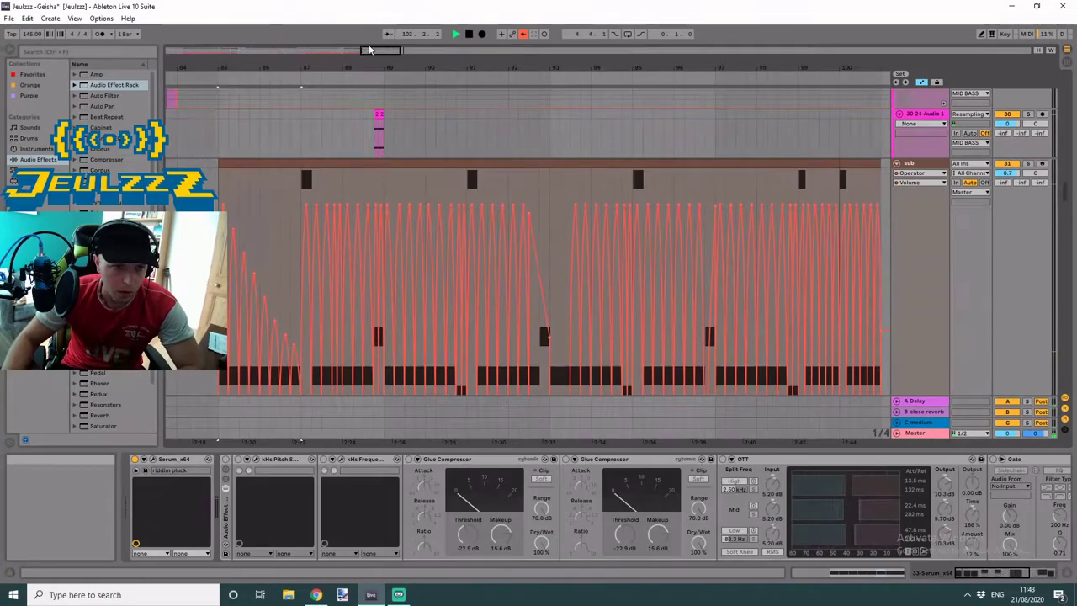
left_click_drag(370, 50, 361, 52)
left_click_drag(1066, 194, 1068, 207)
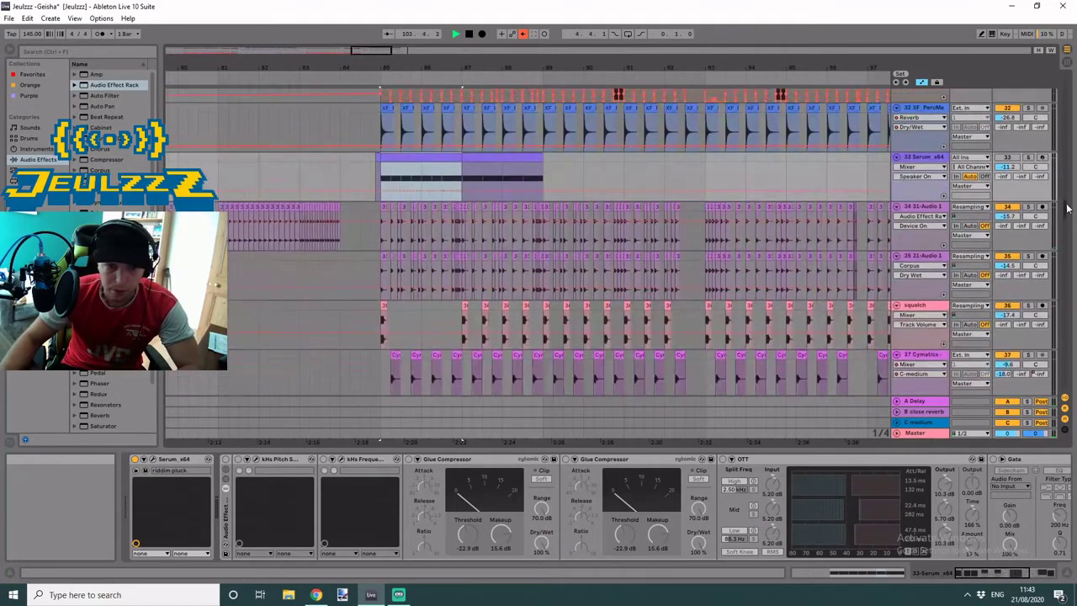
left_click(1027, 157)
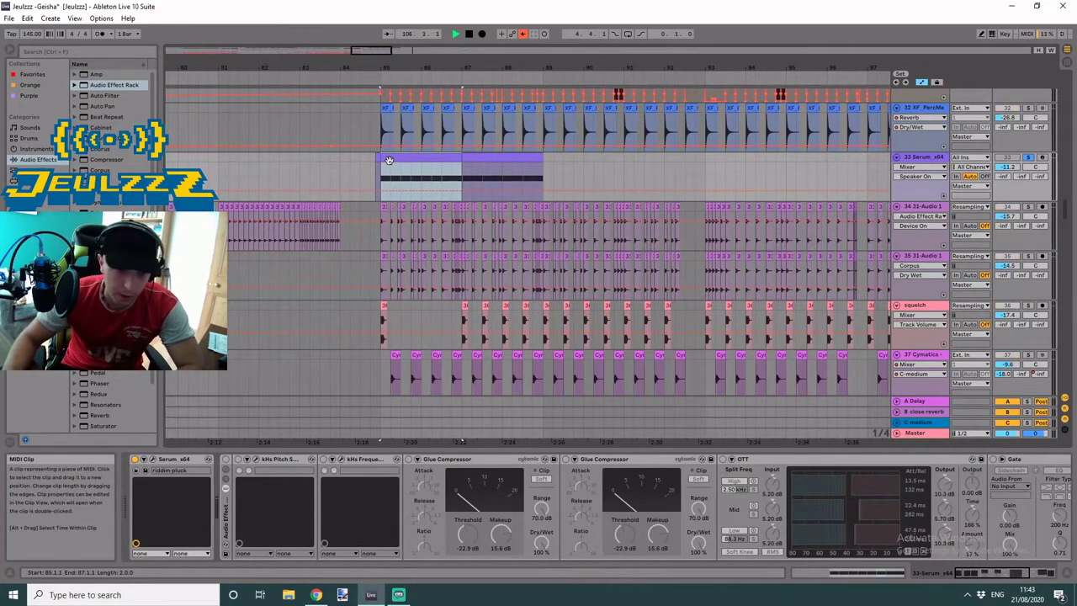
key("space")
key("space")
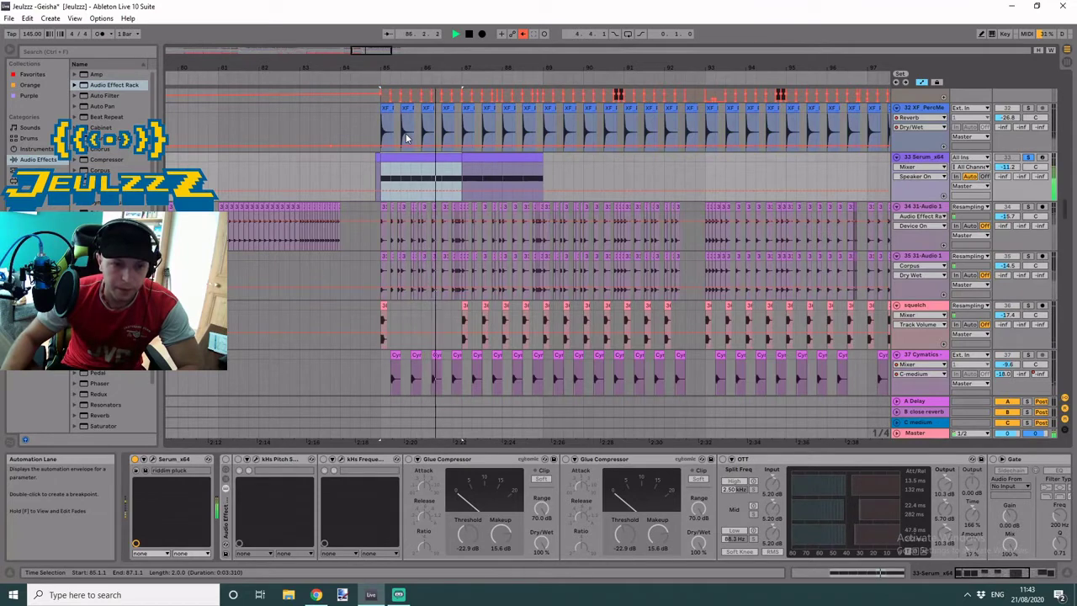
key("space")
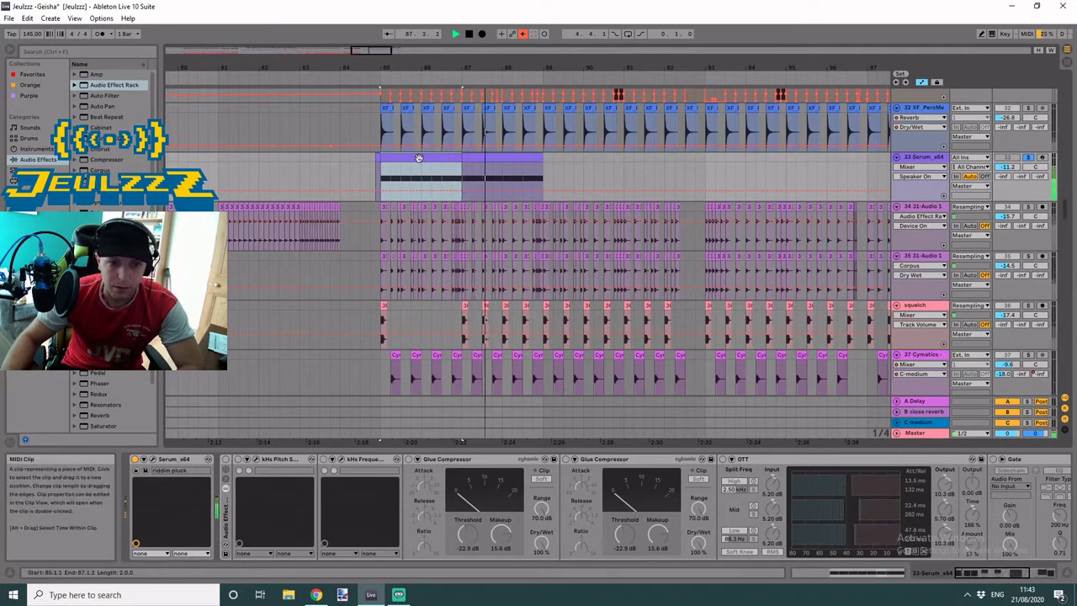
- Open the Serum_x64 plug-in and examine LFO 1's modulation of both oscillators' warp and level
left_click(146, 470)
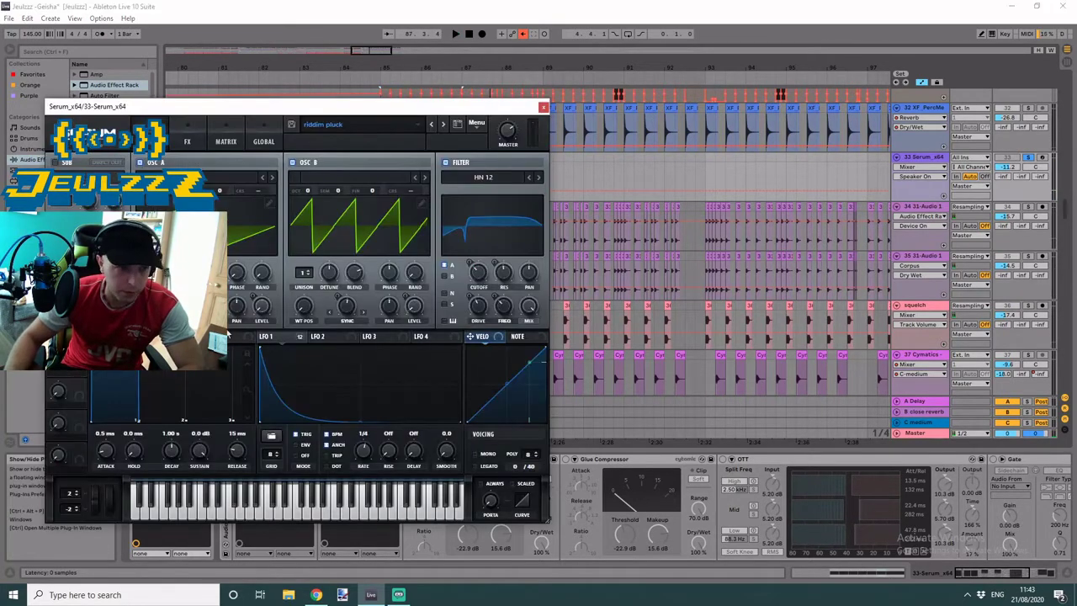
left_click_drag(249, 109, 411, 98)
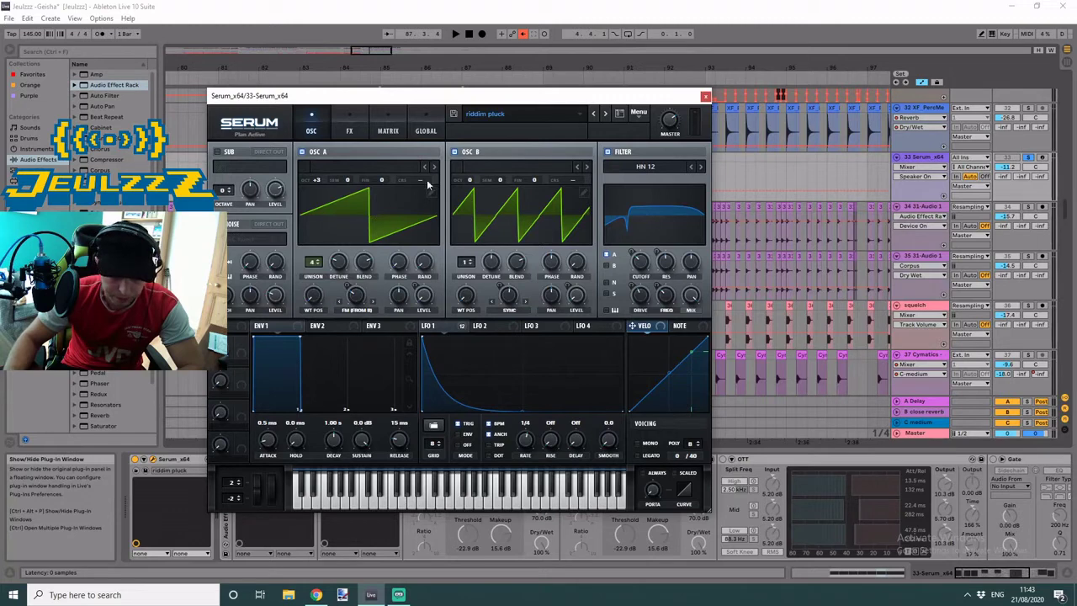
left_click(356, 299)
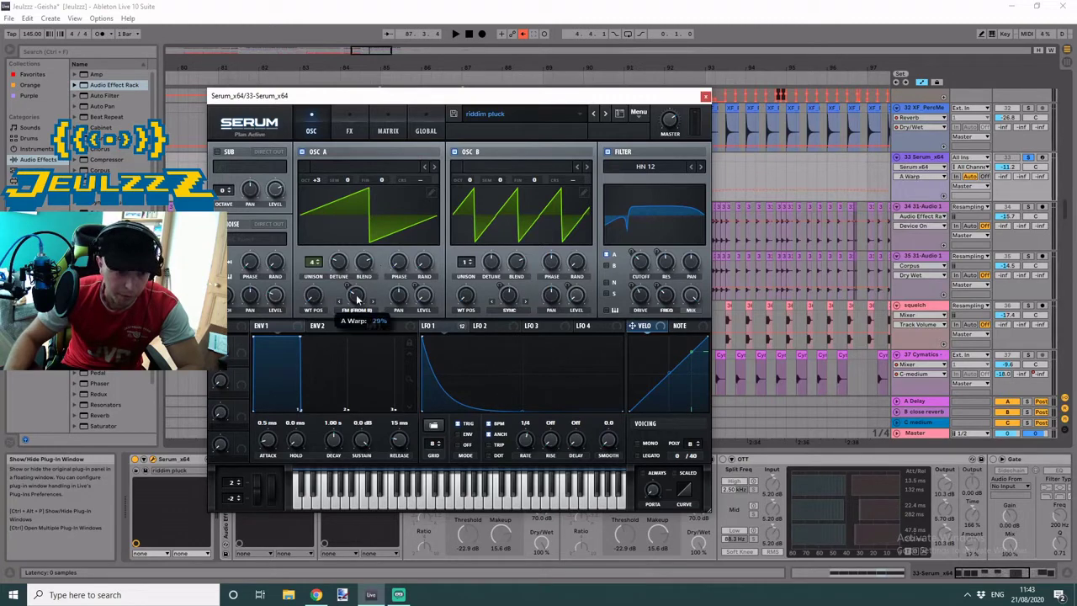
left_click(462, 327)
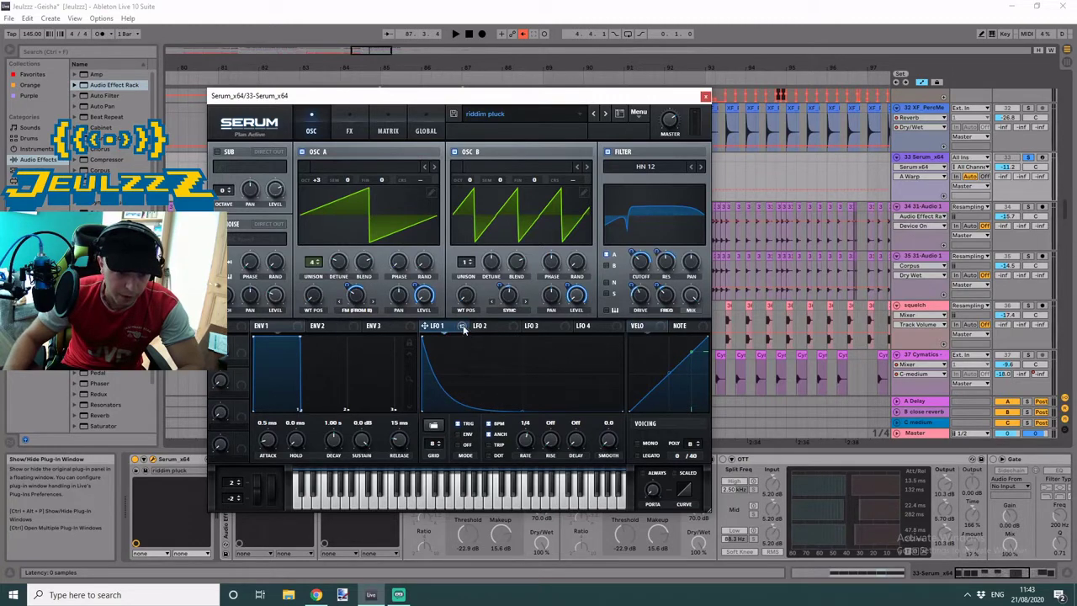
mouse_move(349, 283)
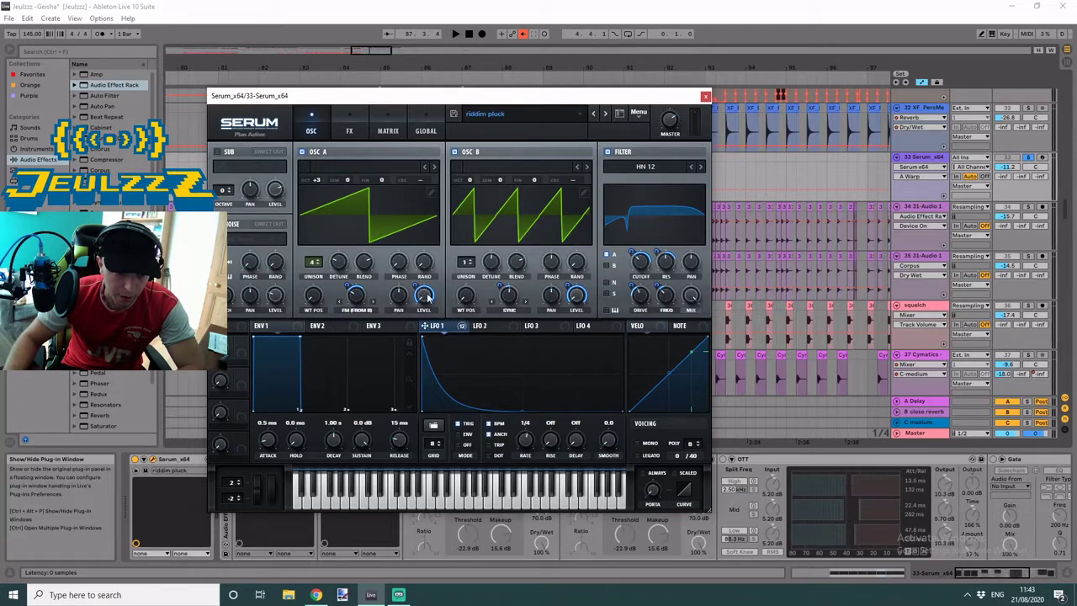
mouse_move(420, 286)
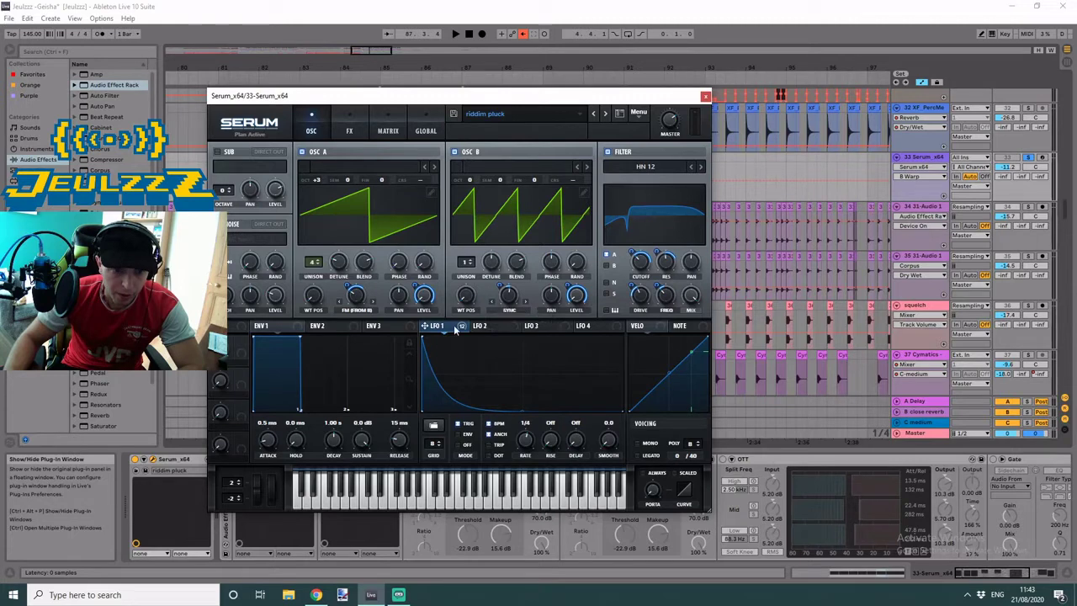
mouse_move(512, 299)
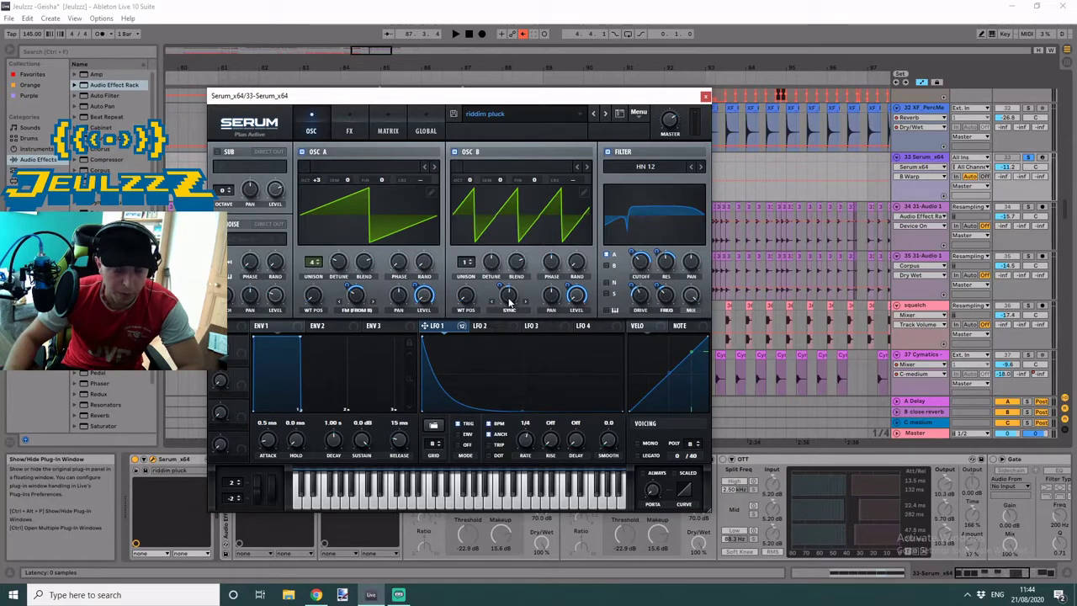
left_click(582, 300)
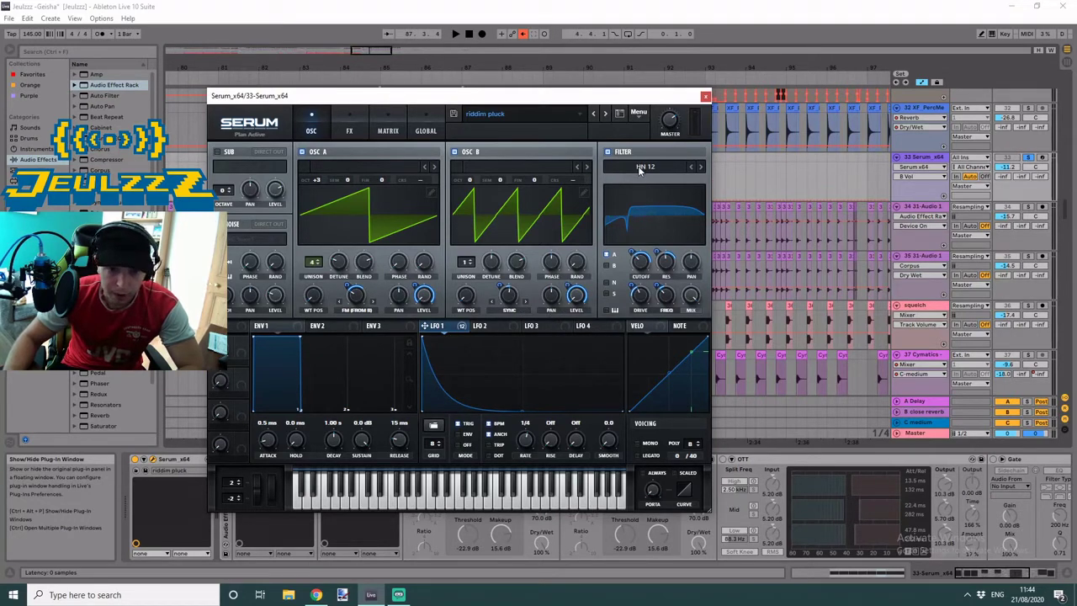
- Examine the HN 12 filter's cutoff, resonance and drive settings with their LFO 1 modulation amounts
left_click(640, 264)
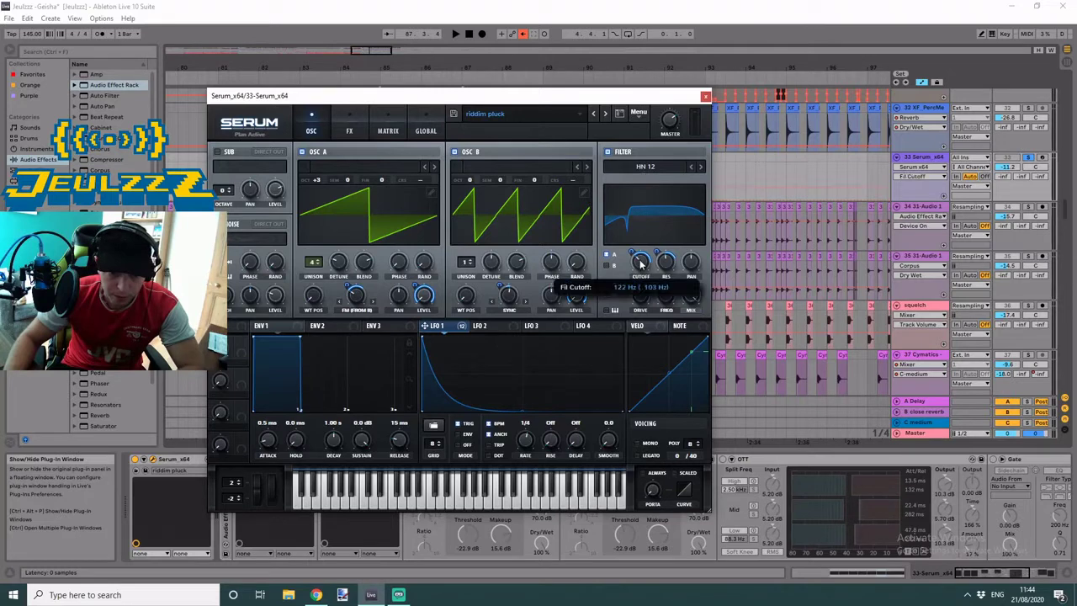
left_click(633, 251)
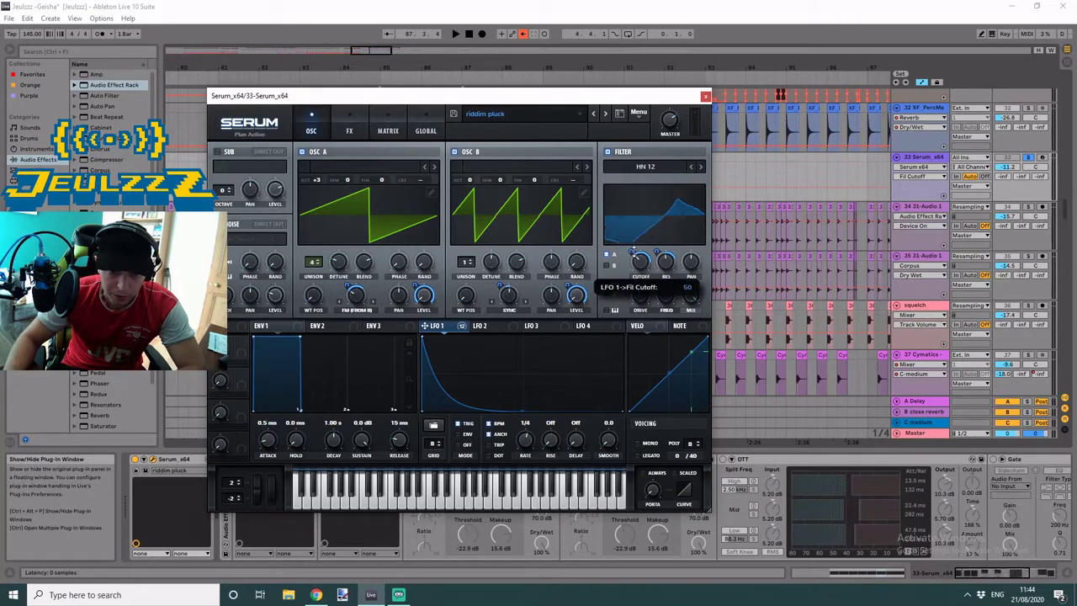
left_click_drag(634, 251, 633, 251)
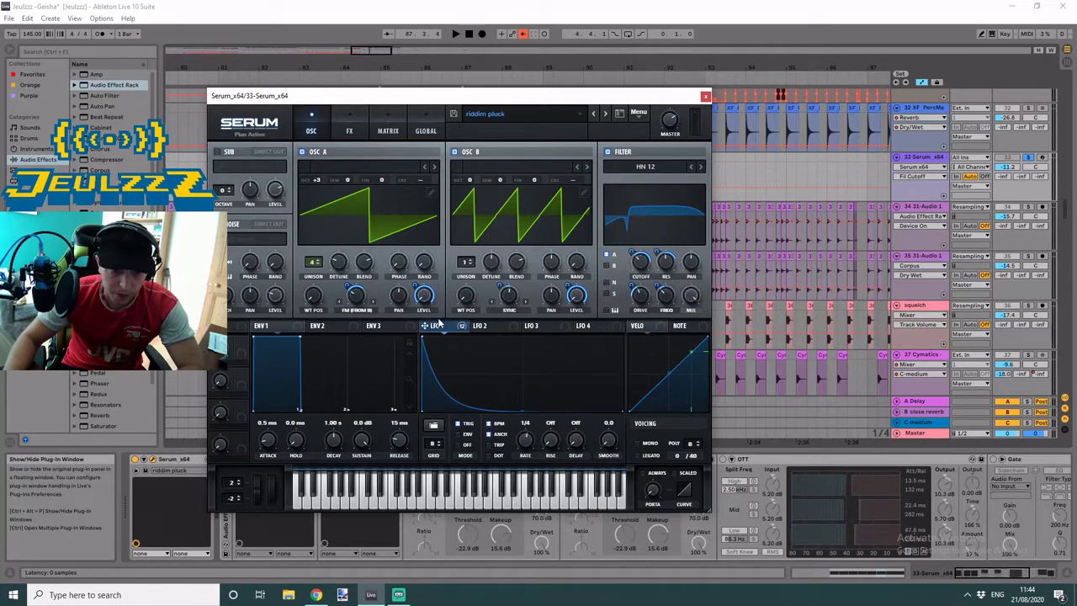
mouse_move(665, 264)
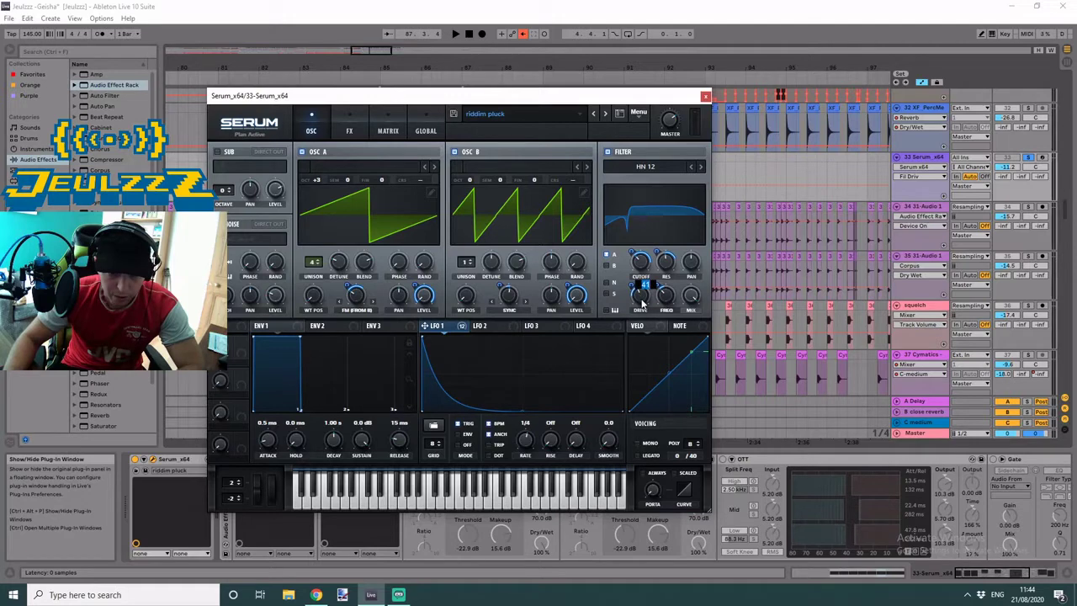
mouse_move(633, 281)
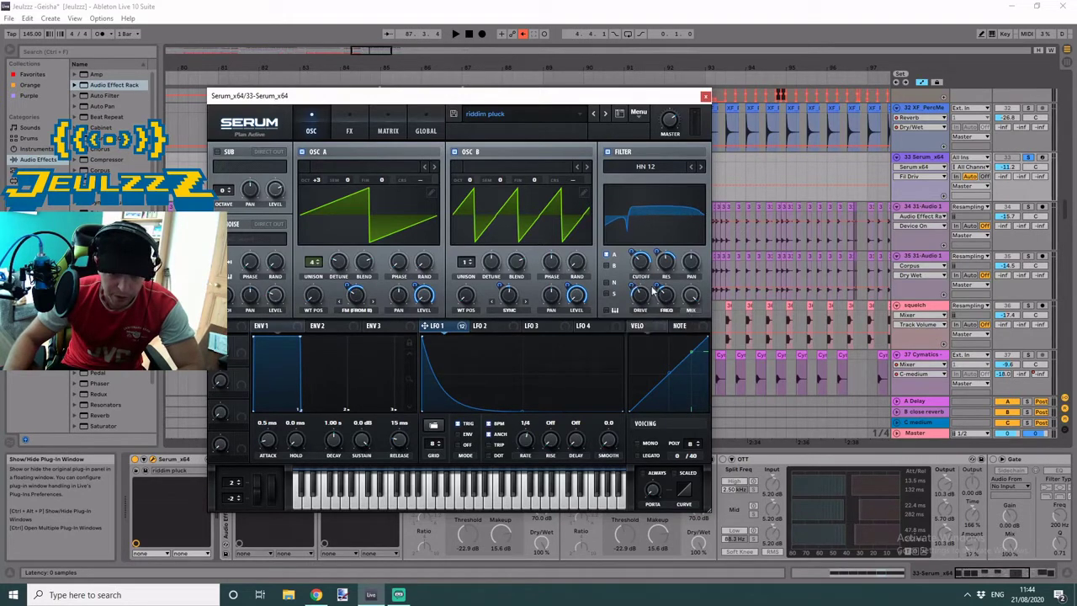
mouse_move(668, 298)
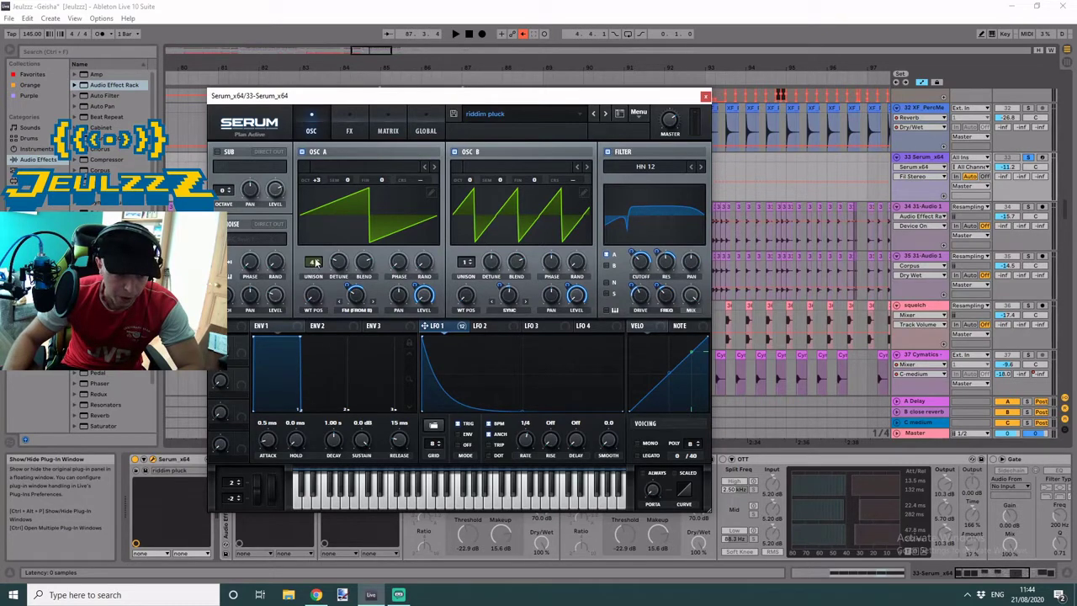
- Examine the detune, blend, phase and random phase settings of oscillators A and B
left_click(363, 268)
left_click(419, 263)
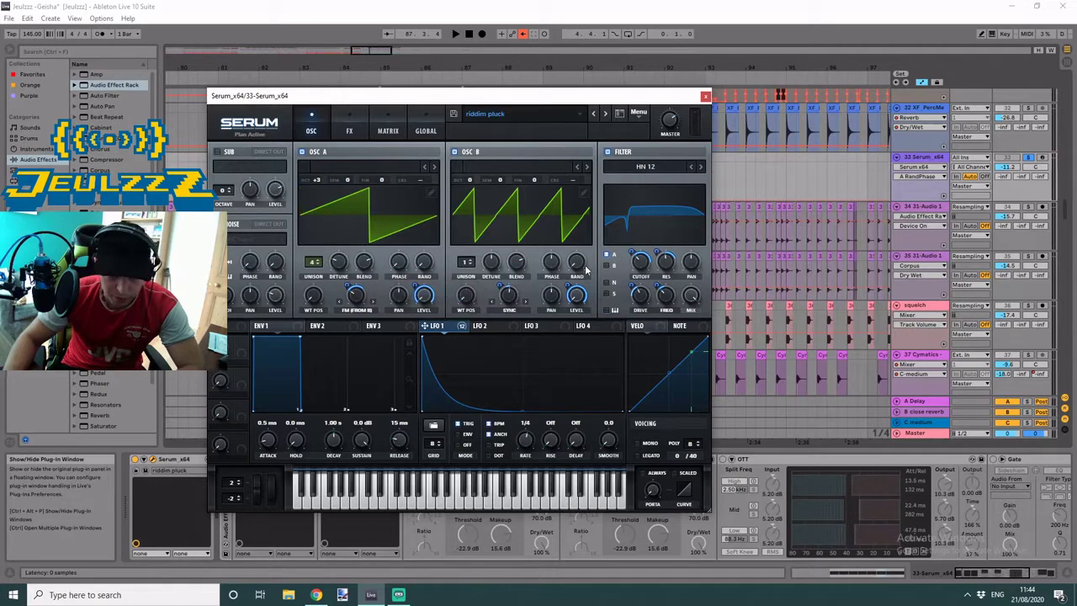
left_click(549, 264)
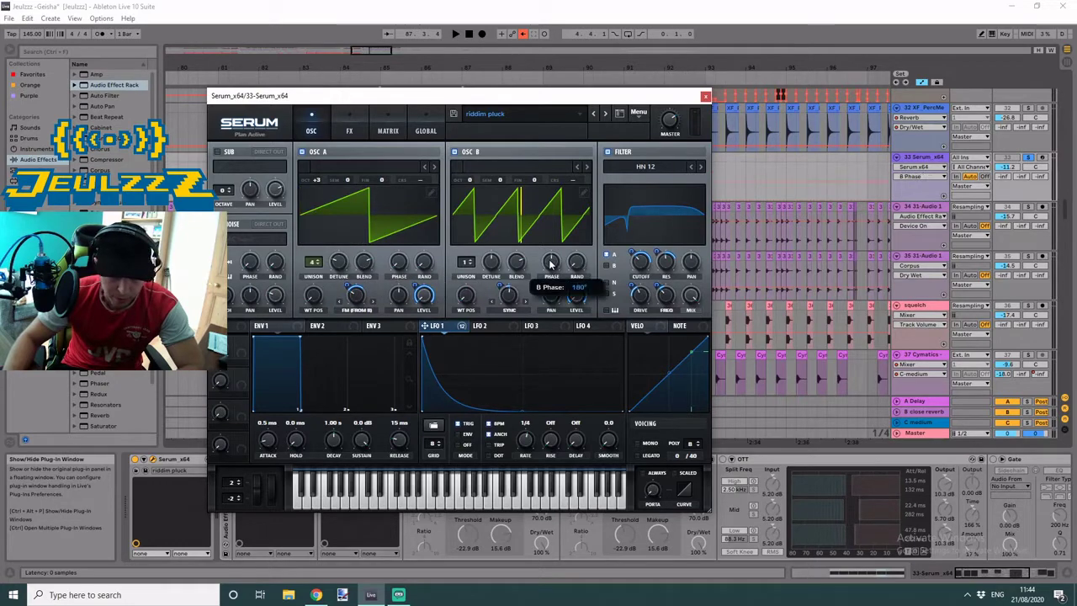
left_click(495, 261)
left_click(496, 264)
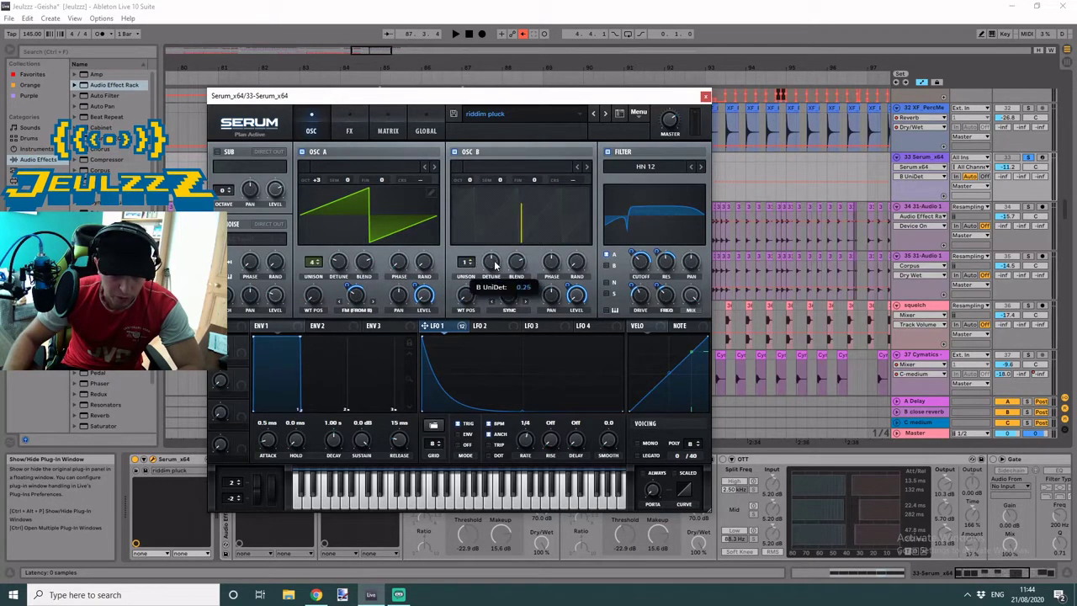
left_click(522, 266)
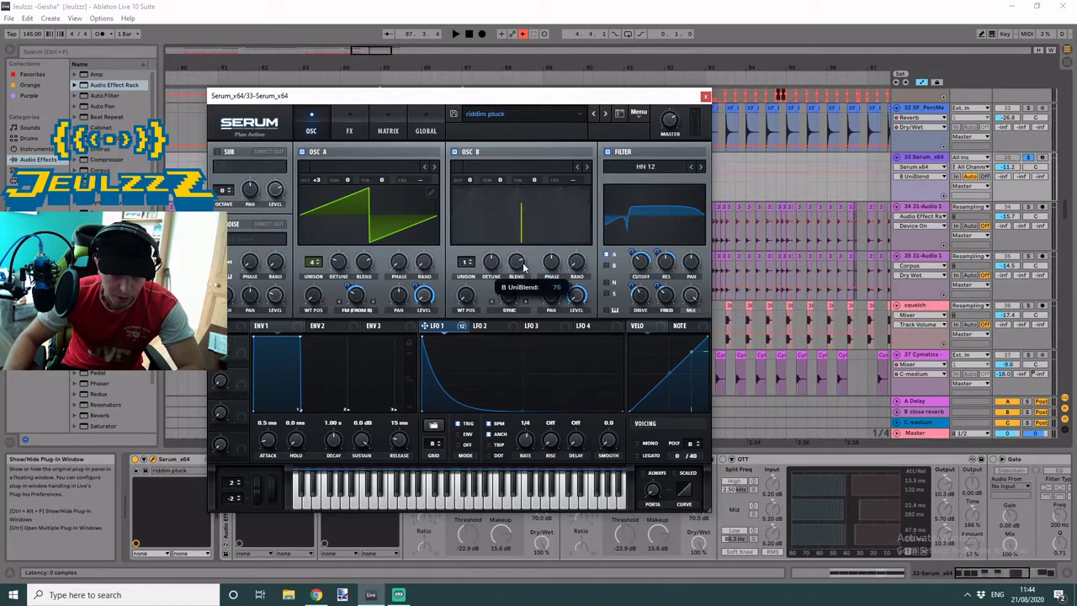
left_click(557, 269)
left_click(577, 262)
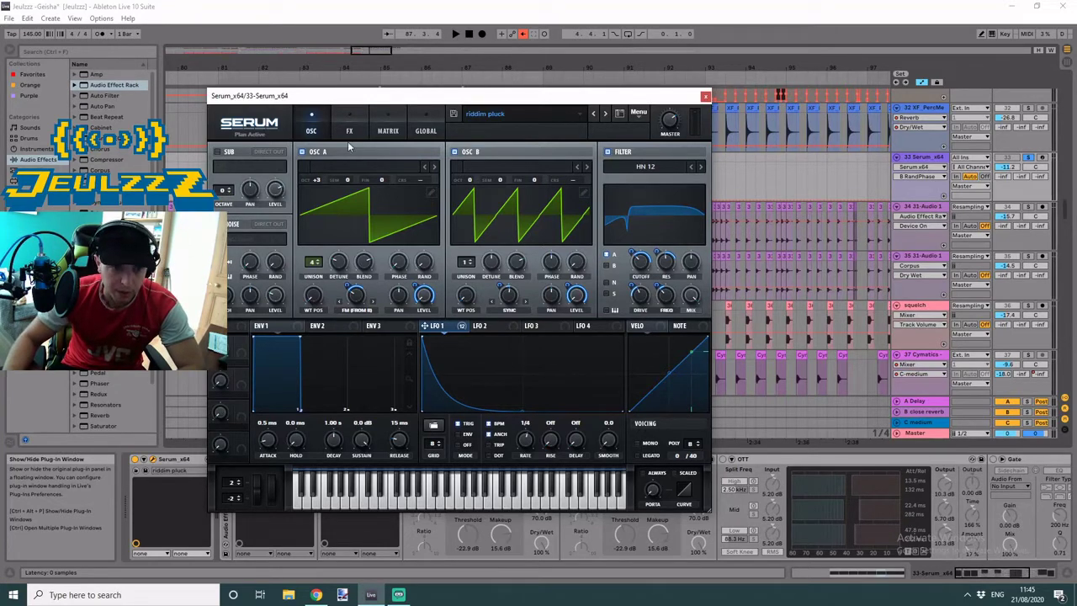
- Move the Serum window clear of the clip, play the clip and set oscillator B's warp mode to Sync
left_click_drag(453, 97, 499, 185)
key("space")
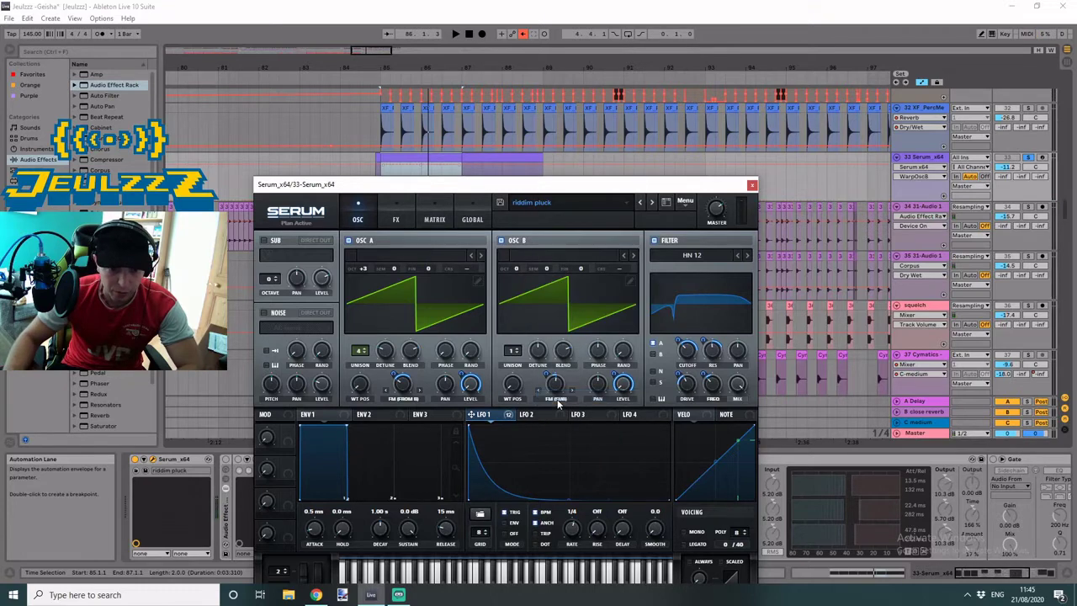
left_click(556, 400)
left_click(590, 149)
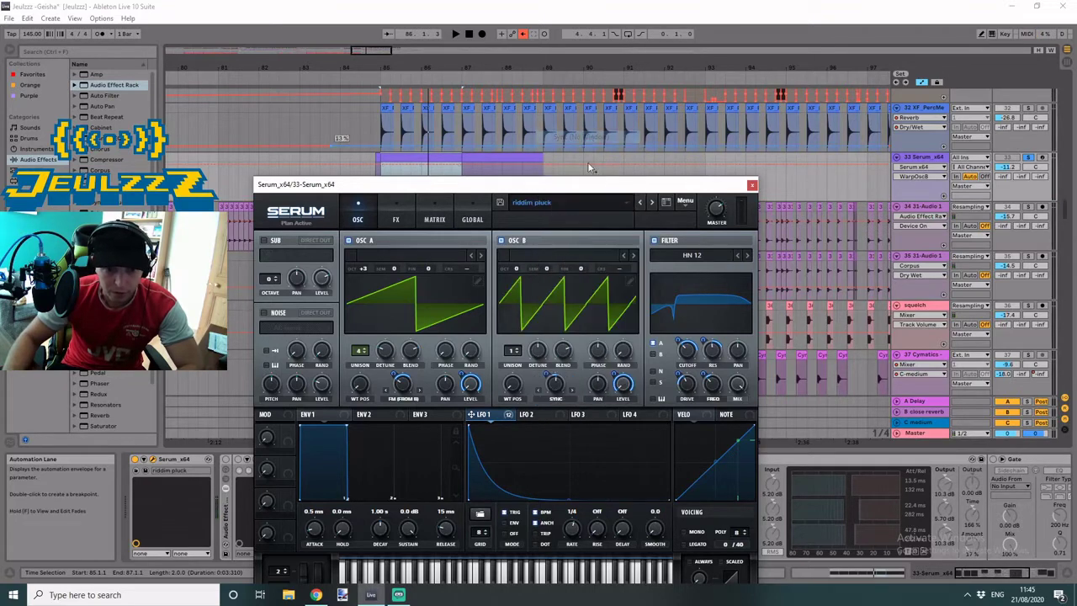
- Show Serum's effects and examine the EQ low band's frequency, LFO 1 modulation, Q and gain
left_click(395, 218)
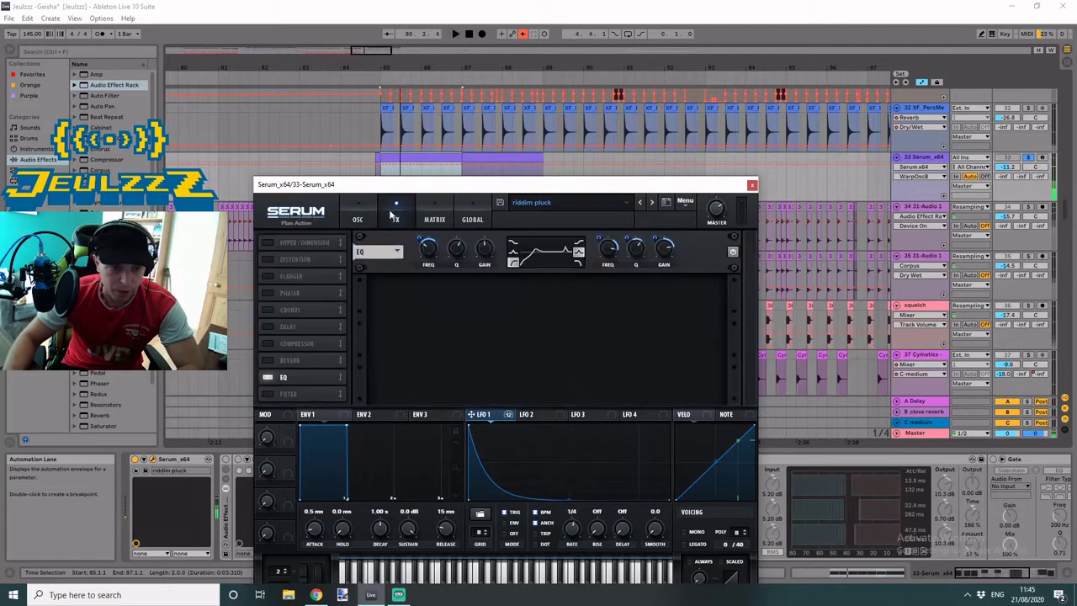
left_click(268, 376)
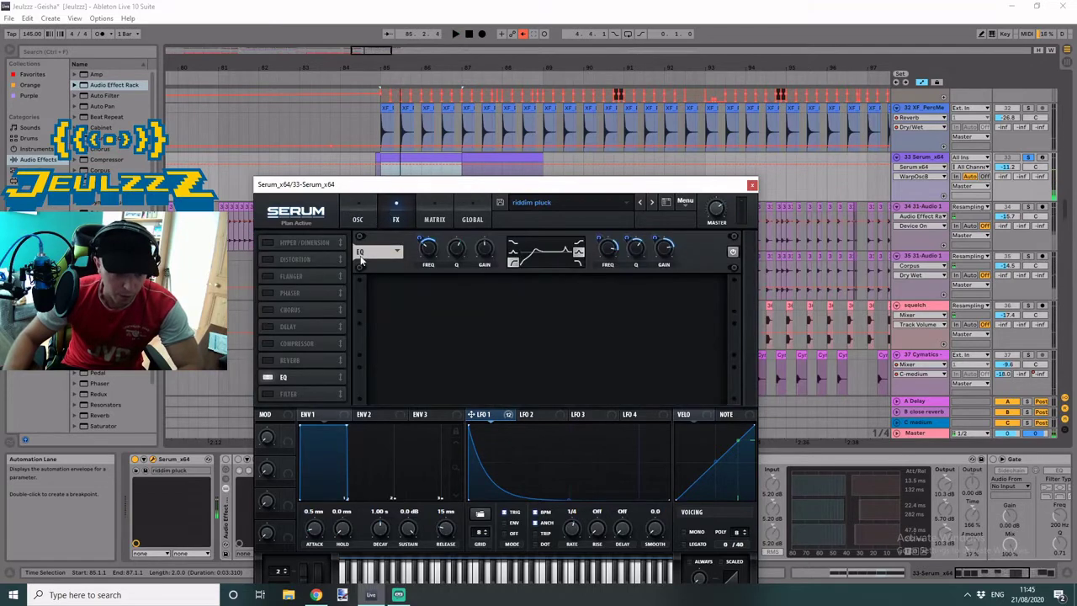
left_click(431, 255)
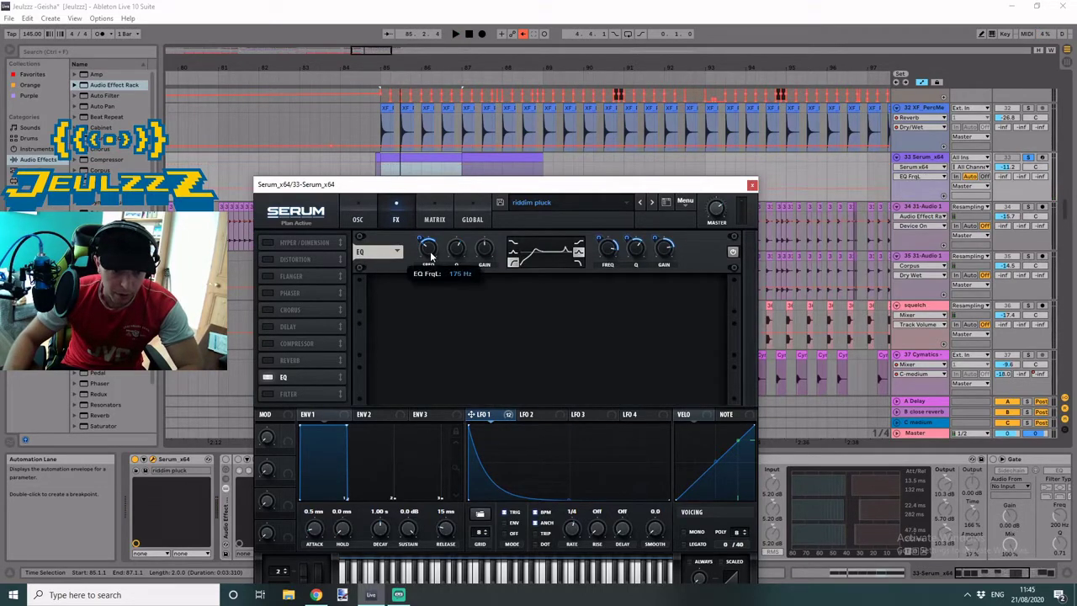
left_click_drag(471, 414, 423, 236)
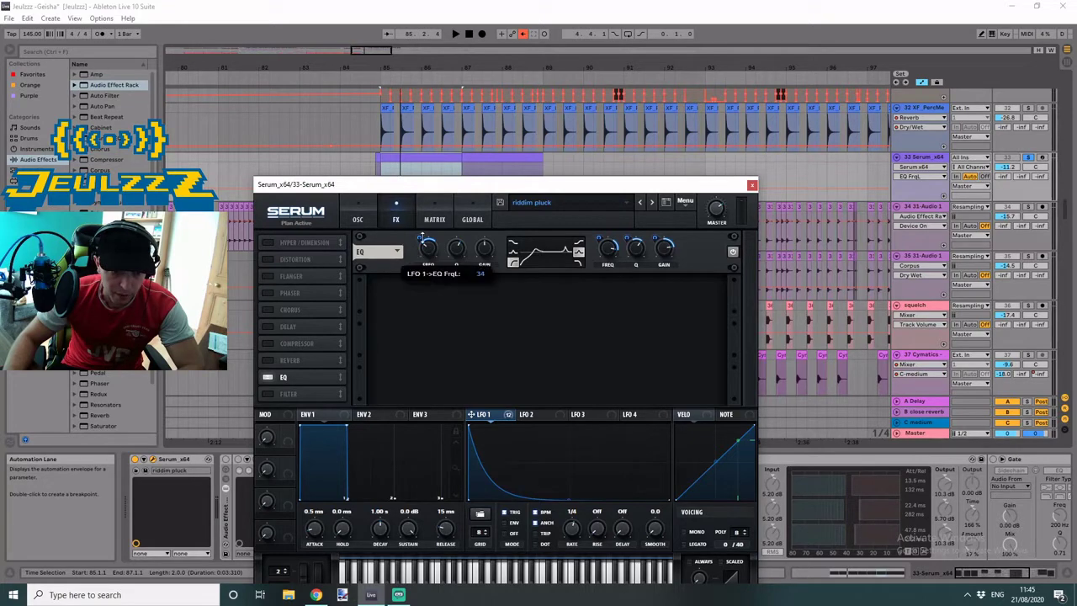
left_click(457, 251)
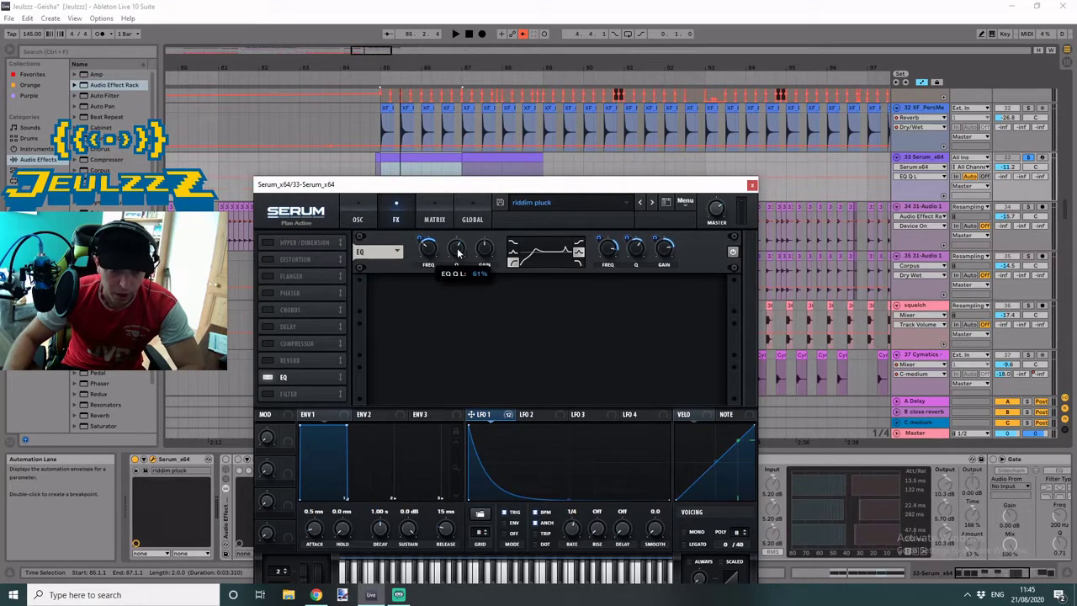
left_click(484, 250)
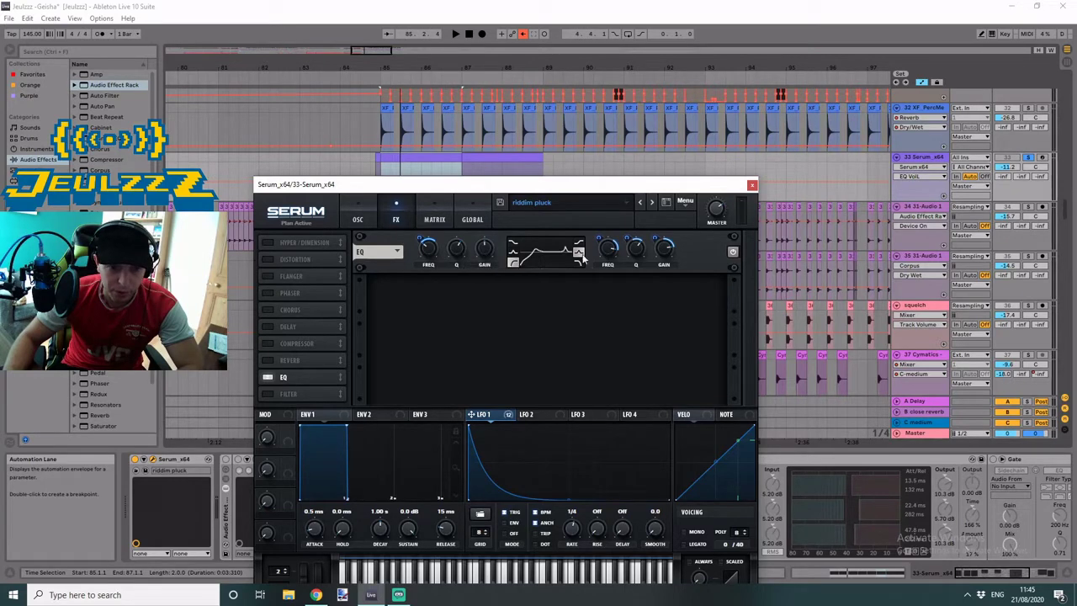
- Examine the EQ high band's frequency, Q and gain together with their LFO 1 modulation amounts
left_click(607, 250)
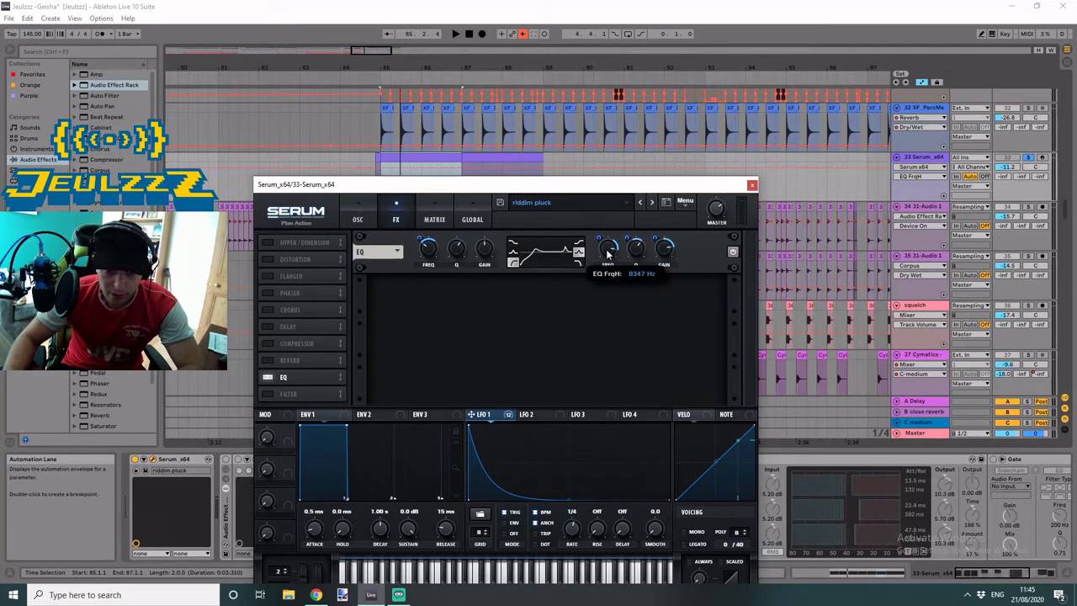
mouse_move(599, 240)
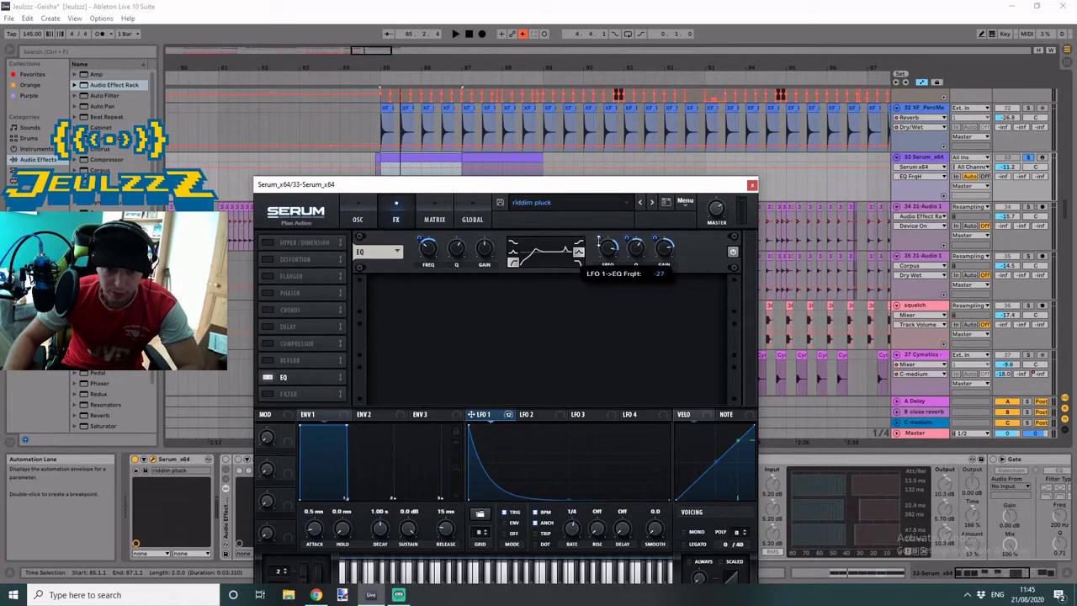
left_click(645, 249)
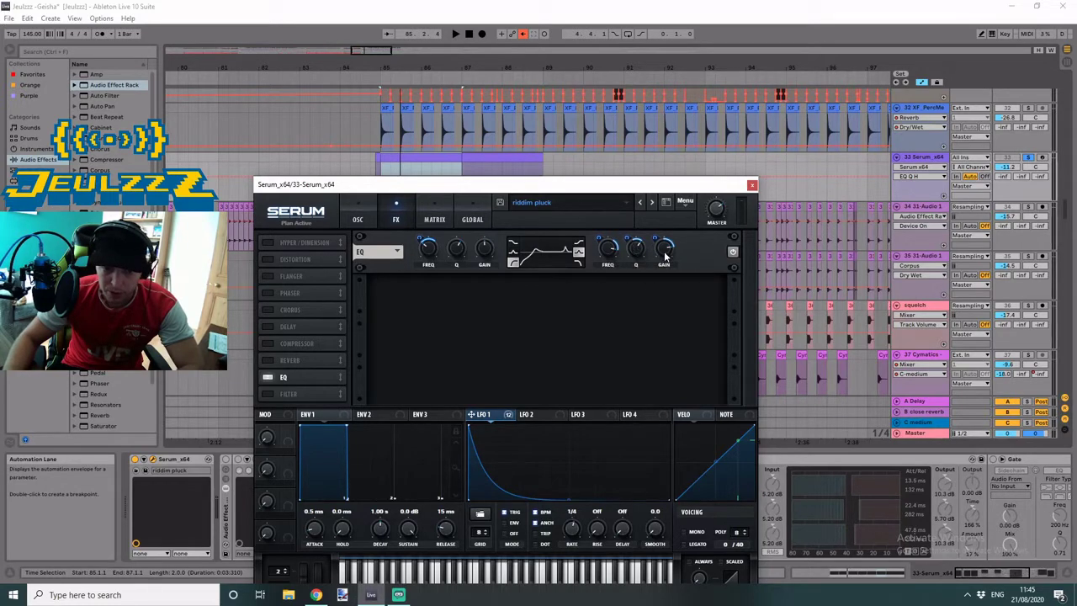
left_click(665, 253)
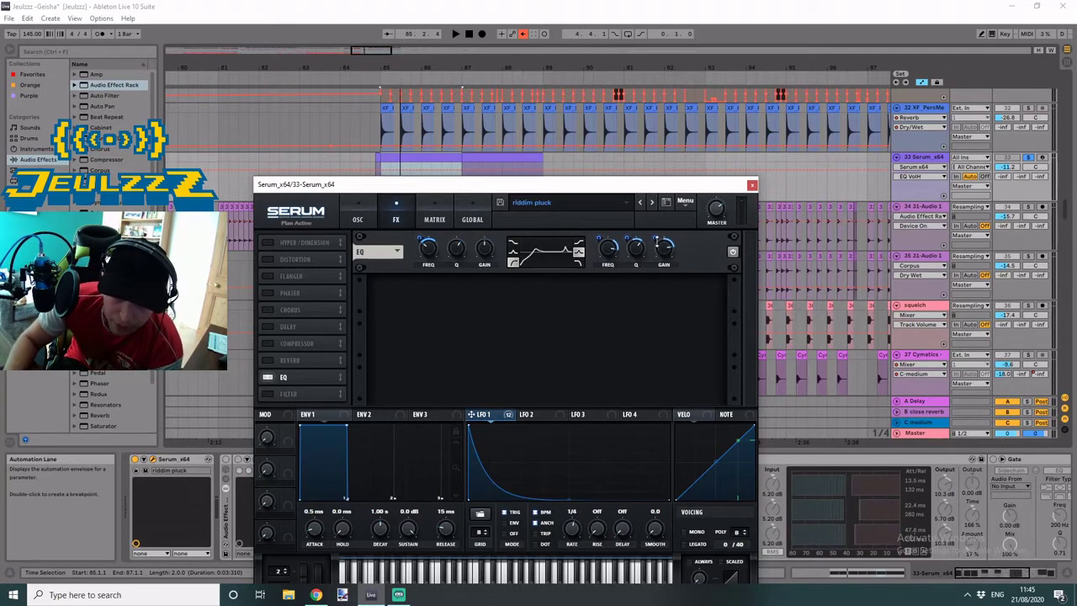
mouse_move(657, 241)
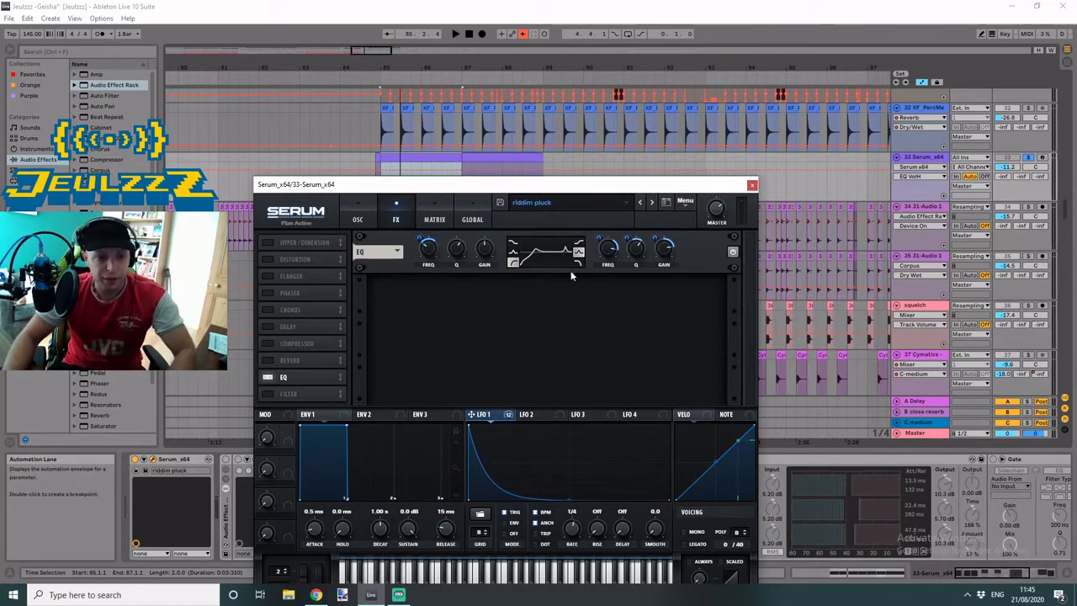
- Turn on the kHs Pitch Shifter and kHs Frequency Shifter, play the Serum clip and examine both devices' settings
key("space")
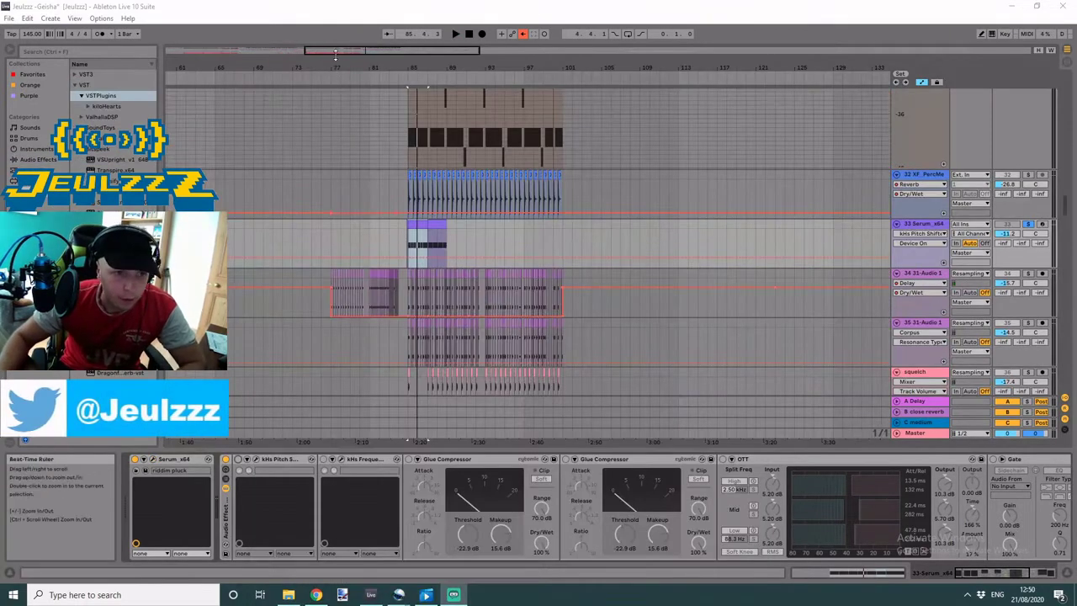
mouse_move(350, 51)
left_mouse_down()
mouse_move(350, 67)
mouse_move(351, 51)
mouse_move(339, 60)
left_mouse_up()
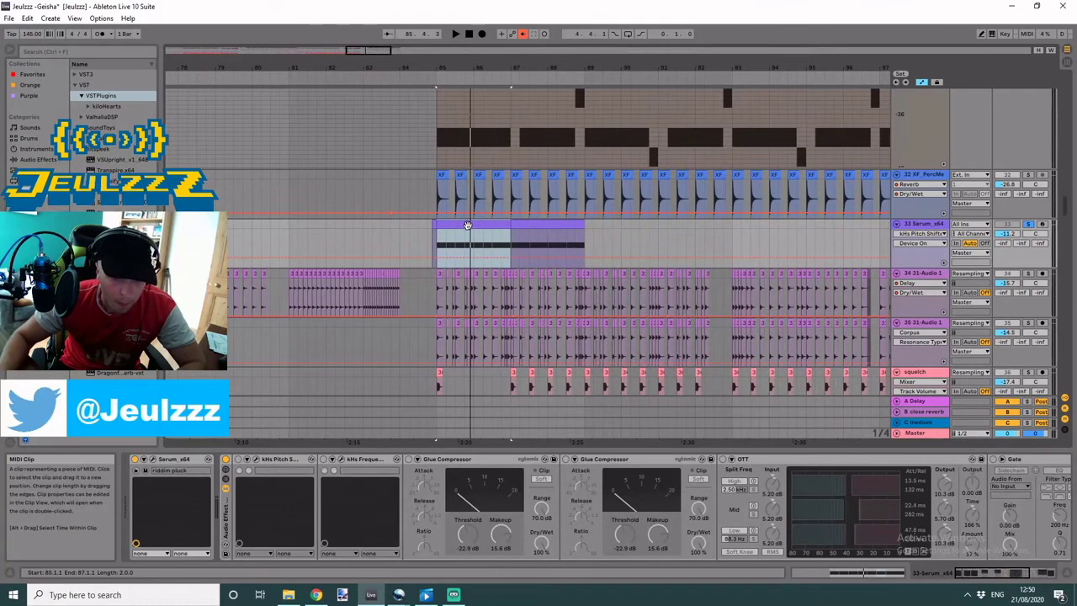
key("space")
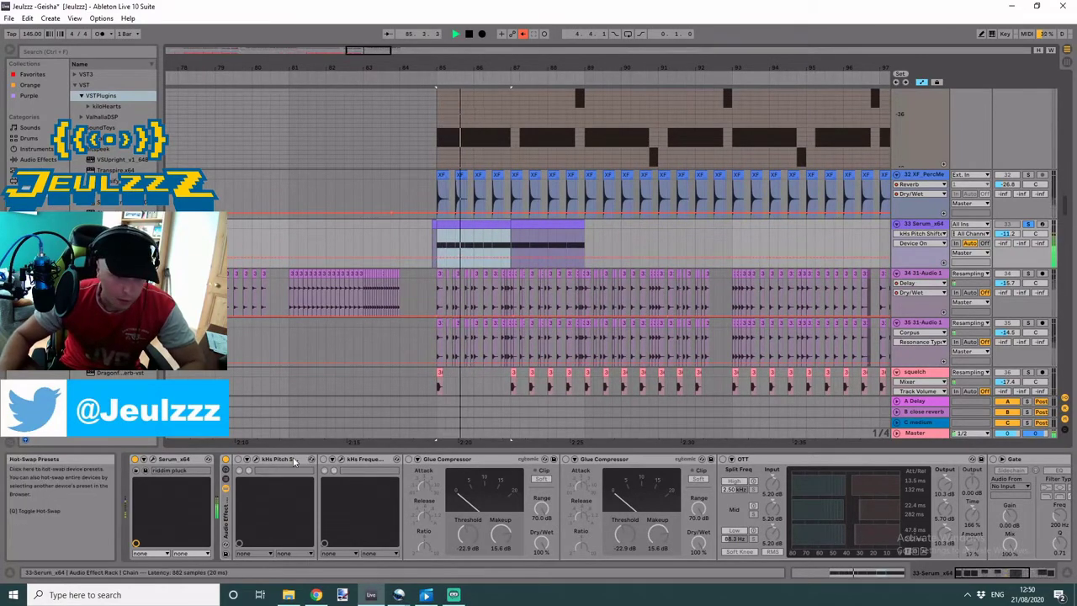
key("space")
left_click(256, 461)
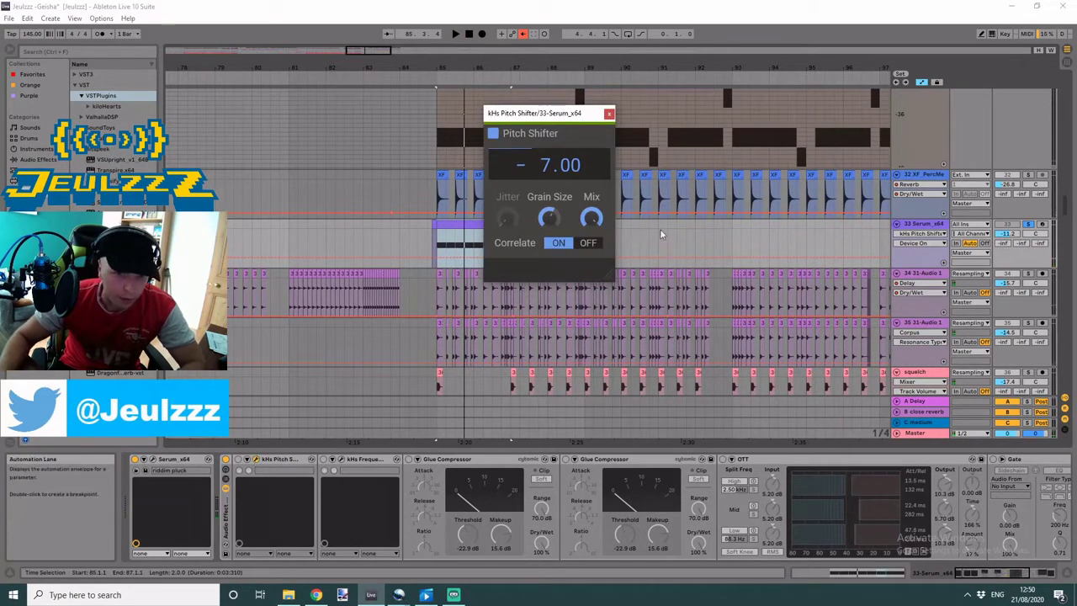
left_click(609, 113)
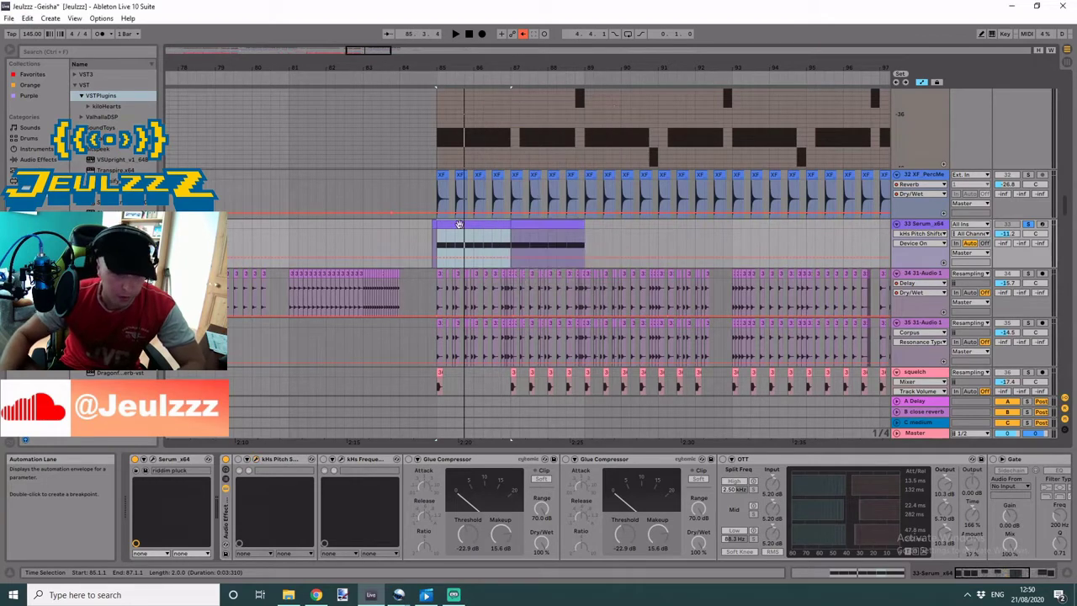
left_click(341, 460)
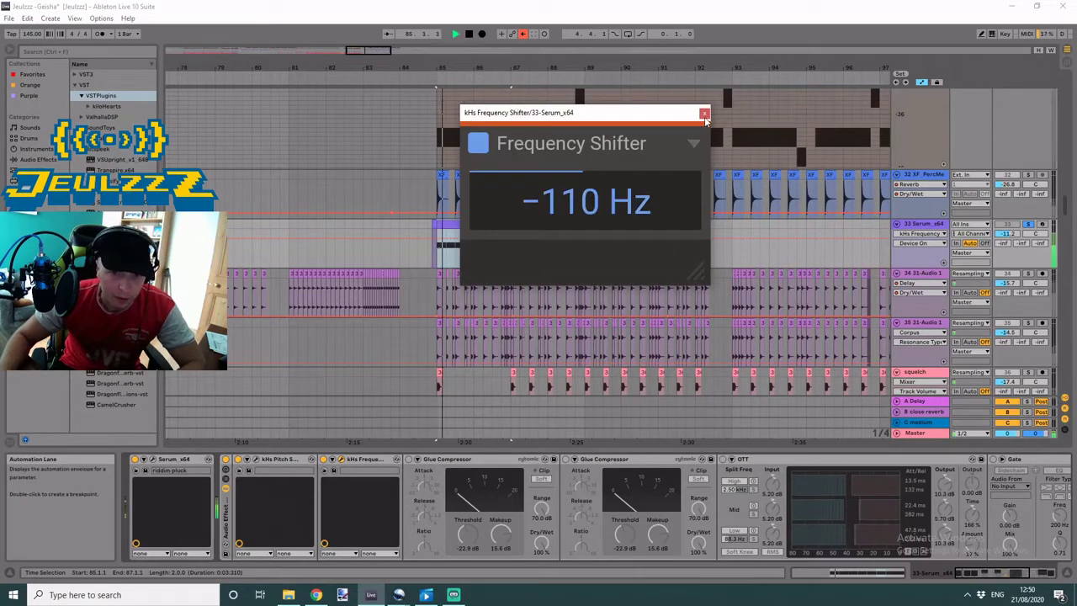
left_click(704, 113)
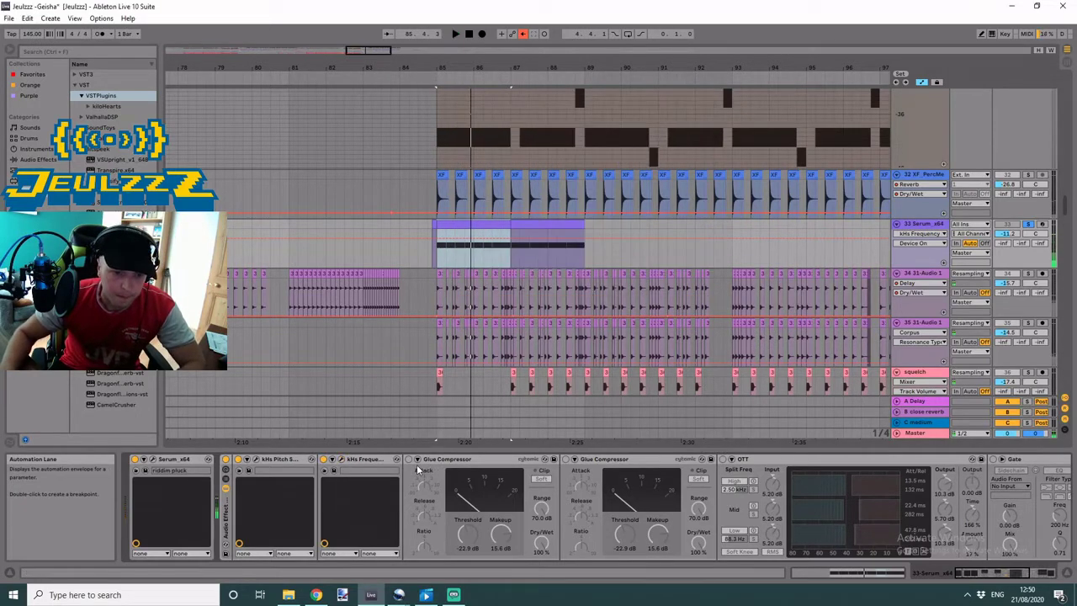
- Turn on both Glue Compressors and the OTT, playing the Serum clip after each addition
left_click(375, 459)
left_click(409, 459)
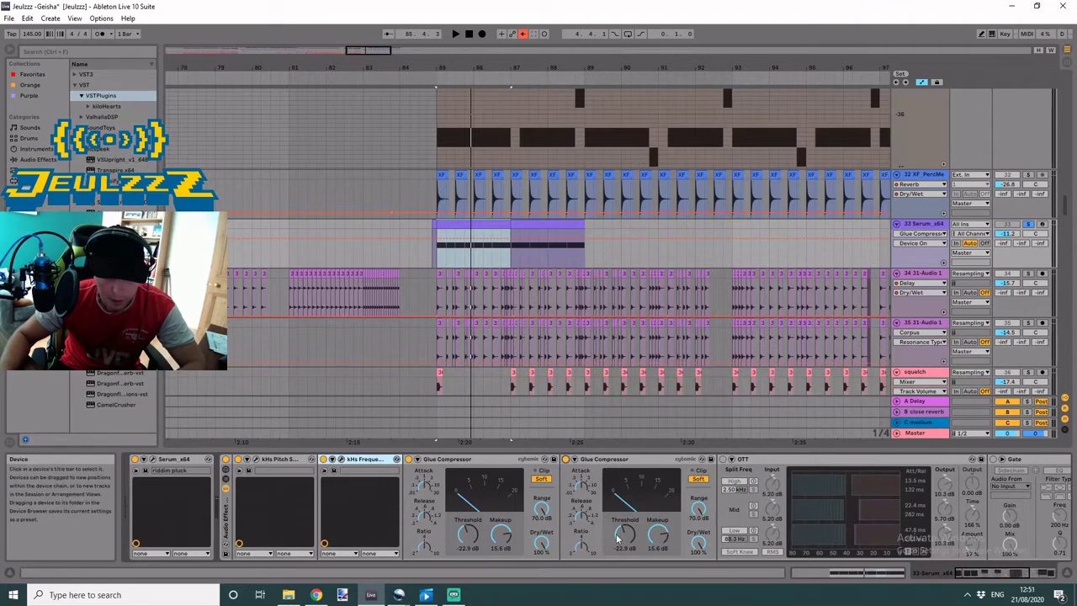
key("space")
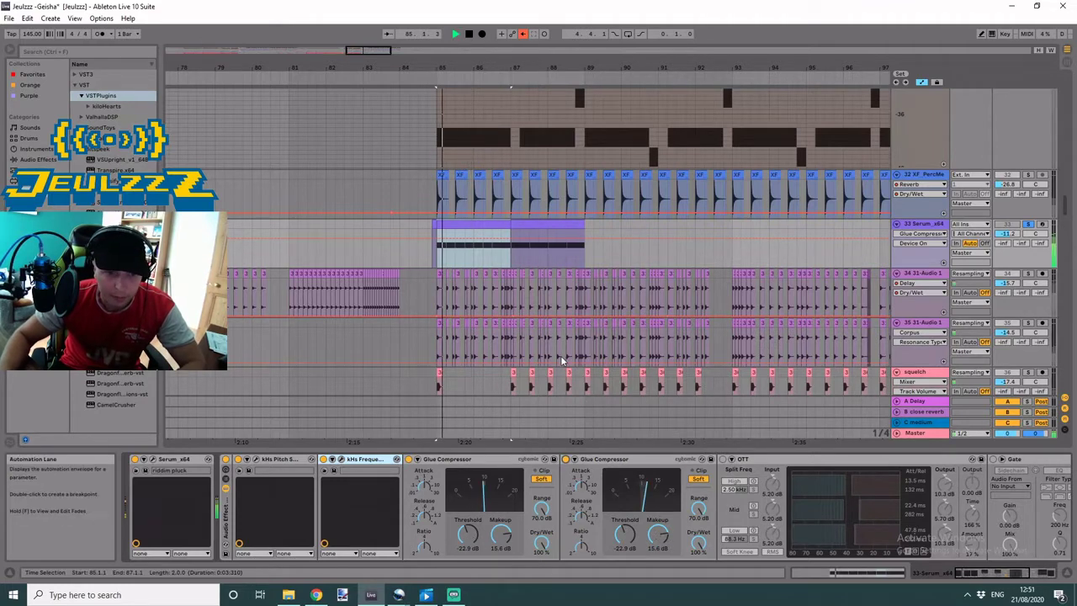
left_click(723, 461)
key("space")
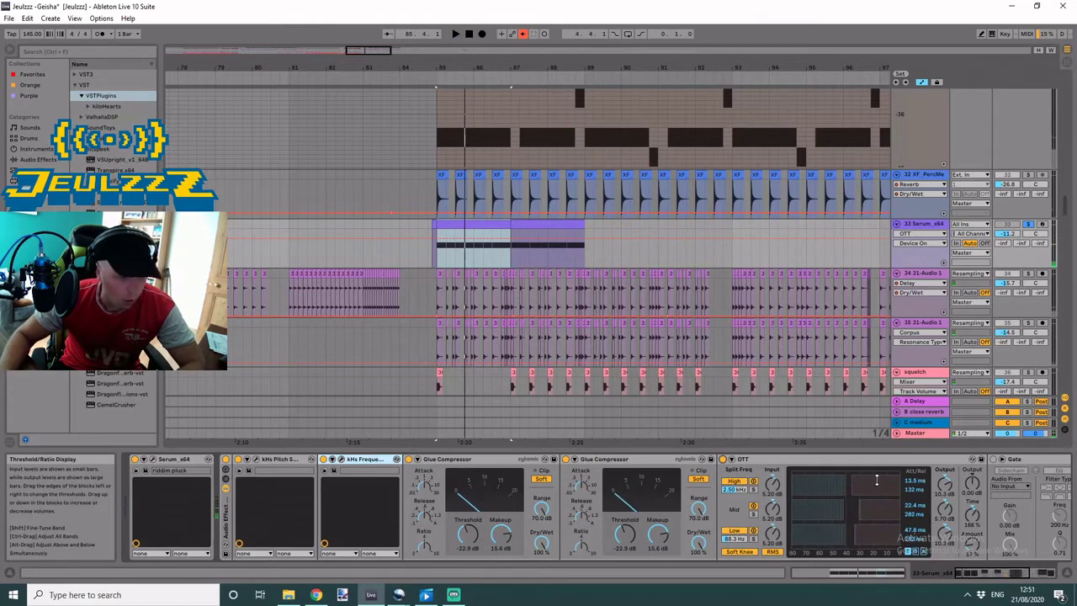
key("space")
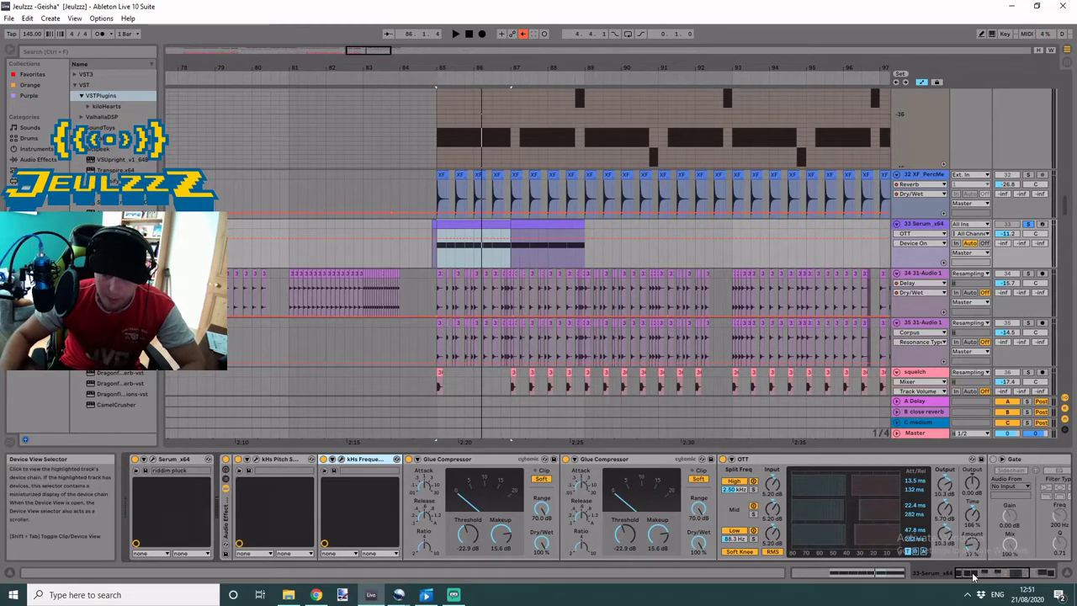
- Turn on the Gate and Transpire devices at the end of the Serum chain and play the clip
left_click(1003, 575)
left_click(671, 459)
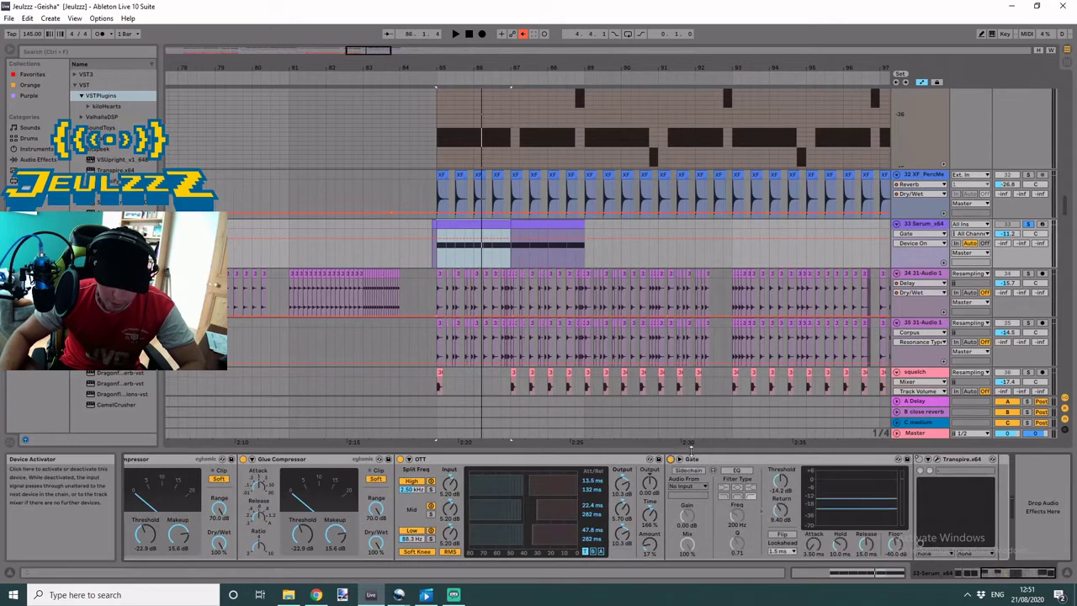
key("space")
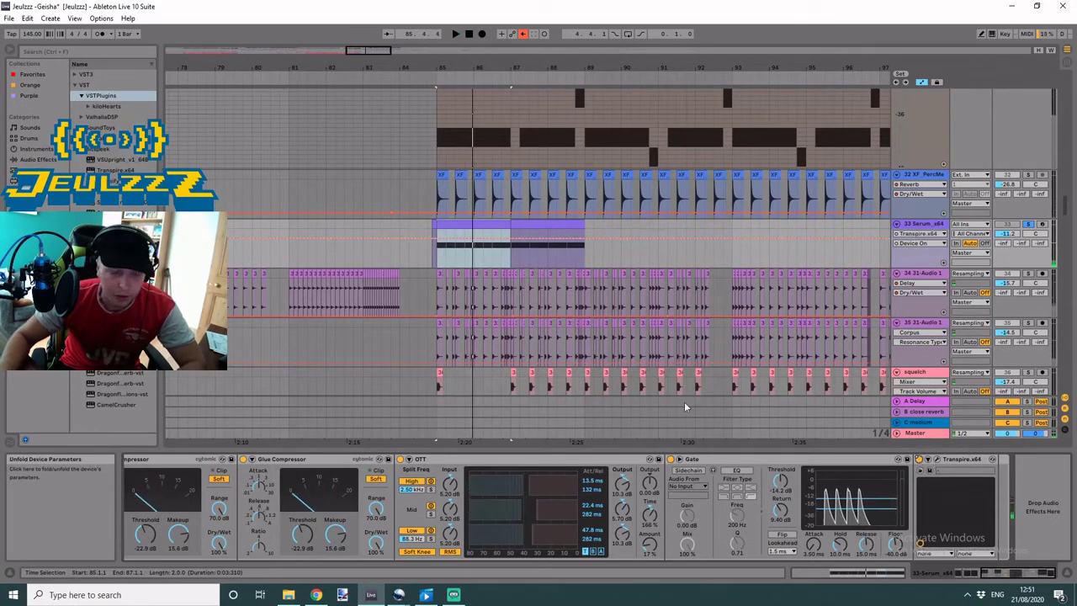
- Examine Transpire's four knob settings and play the Serum clip through the full effect chain
left_click(937, 459)
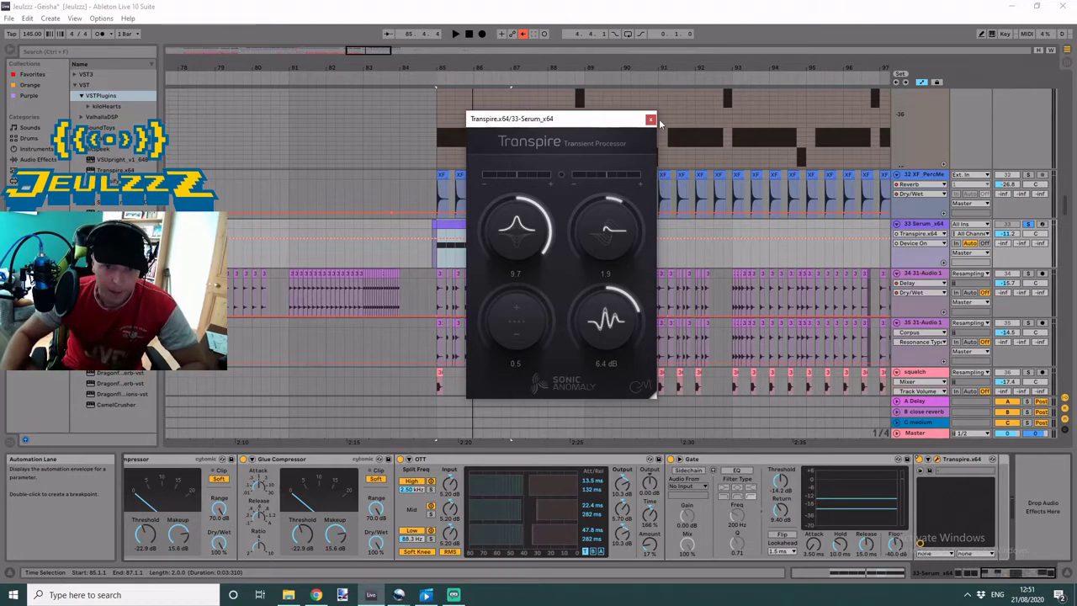
left_click(650, 121)
key("space")
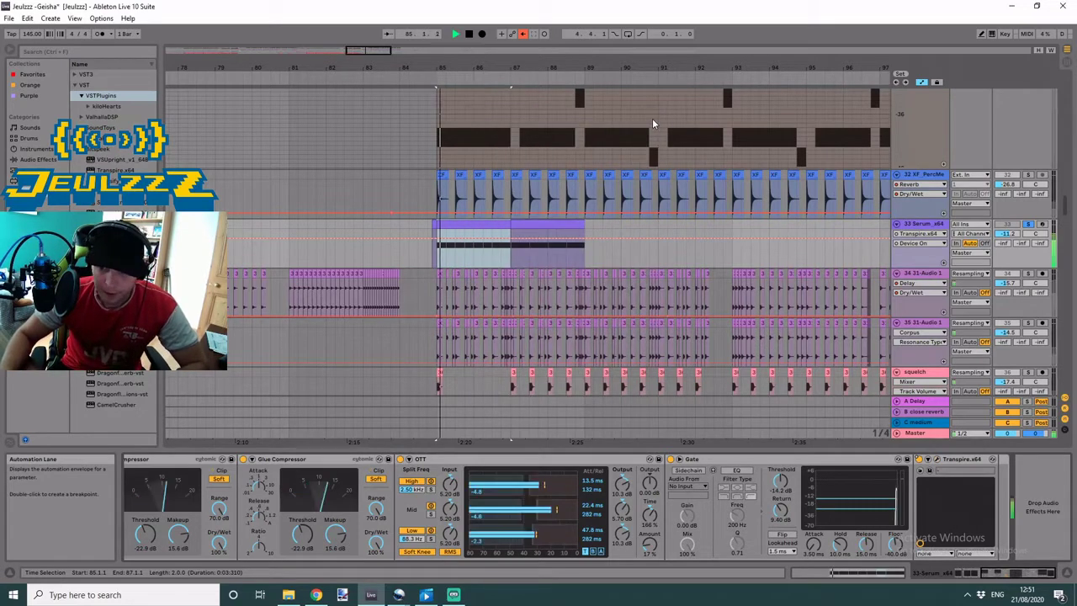
left_click(937, 459)
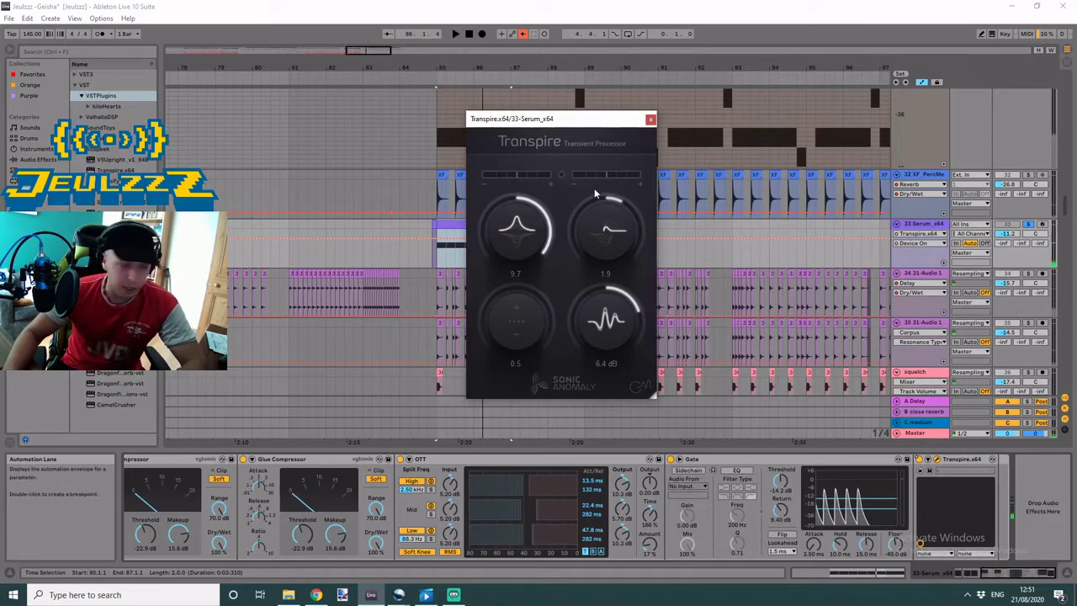
left_click(651, 120)
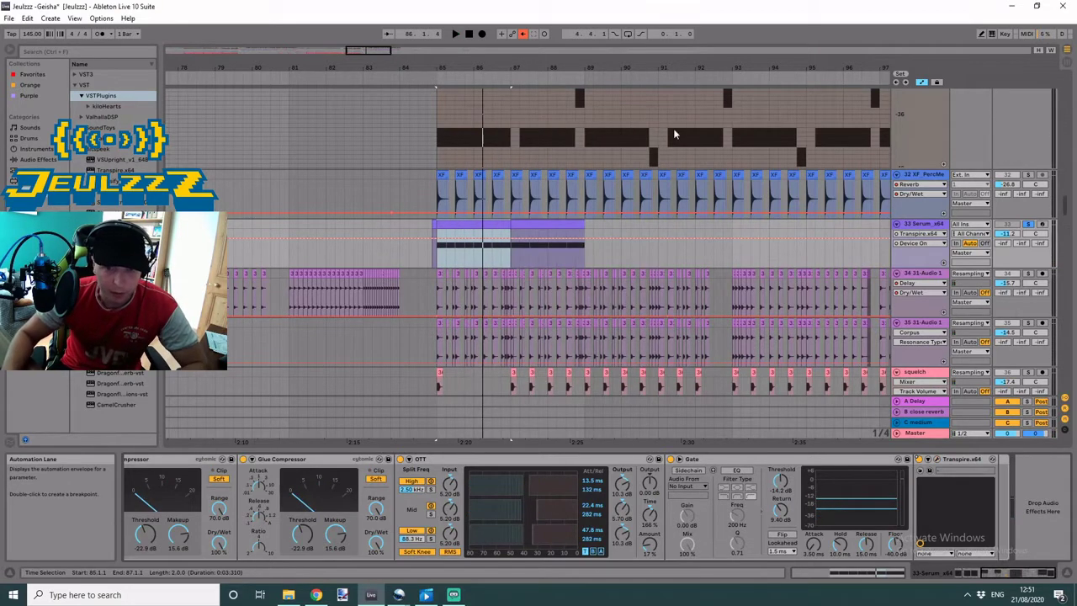
key("space")
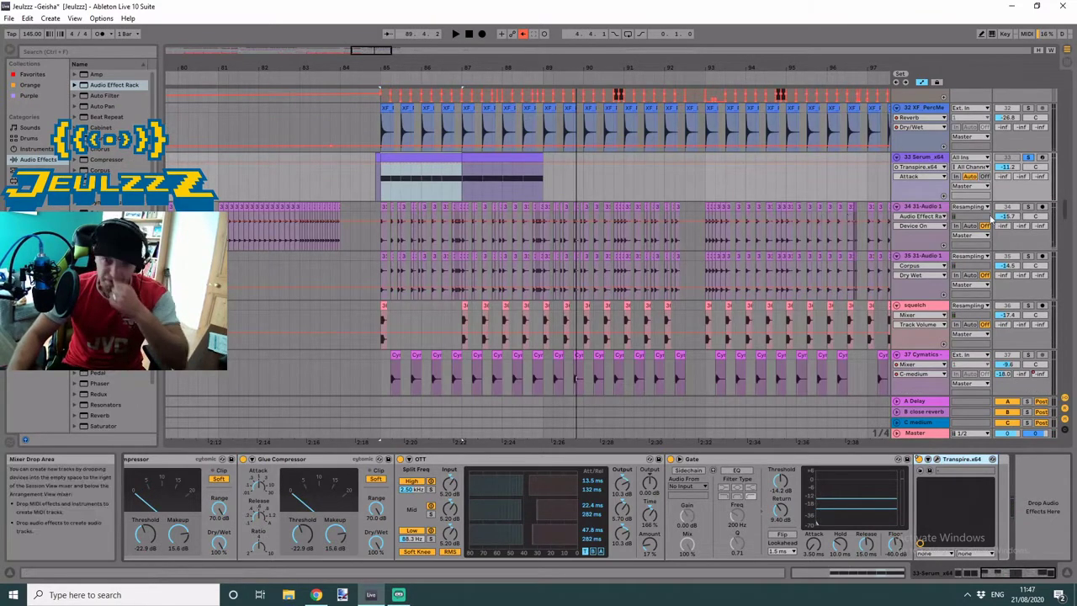
- Copy the two-bar Serum MIDI clip to an empty stretch of its track at bar 109
left_click(923, 206)
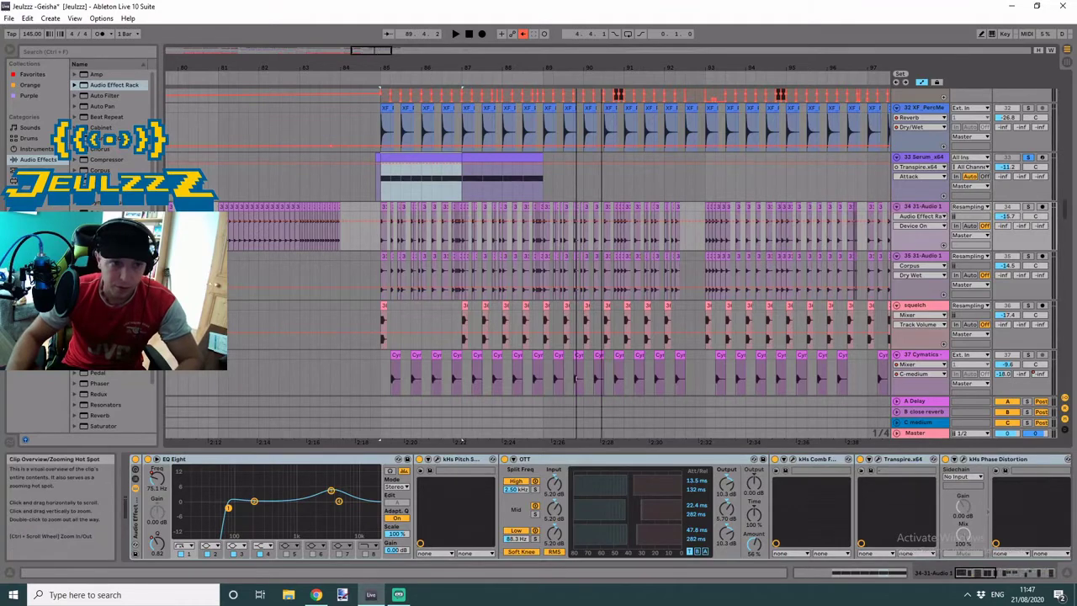
left_click_drag(427, 68, 427, 36)
left_click(442, 159)
left_click_drag(443, 159, 676, 176)
- Set the input of track 34 31-Audio 1 to Resampling and arm the track for recording
left_click(970, 208)
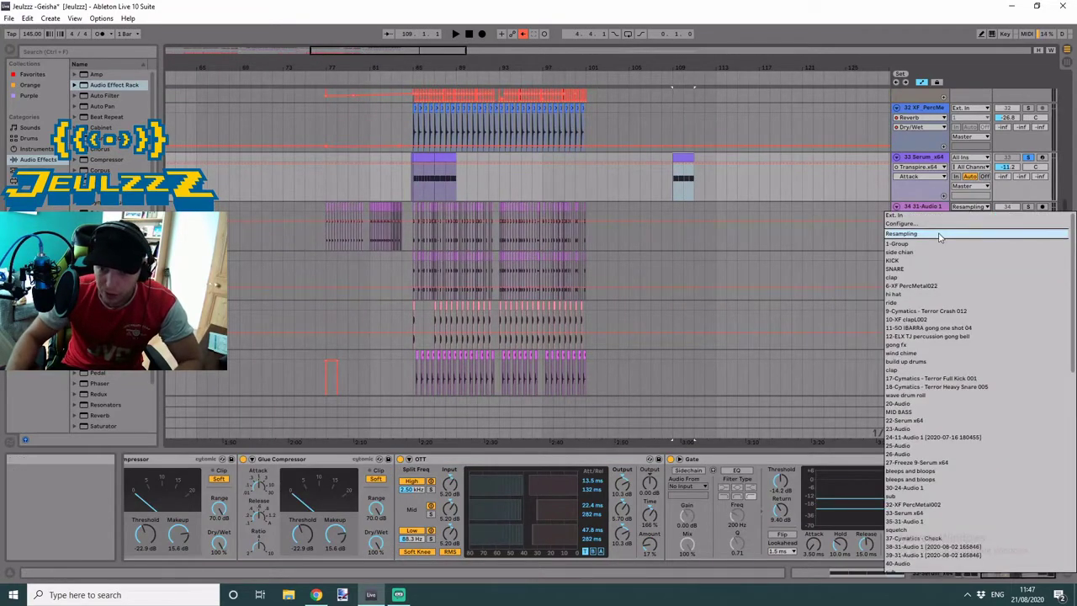
left_click(939, 236)
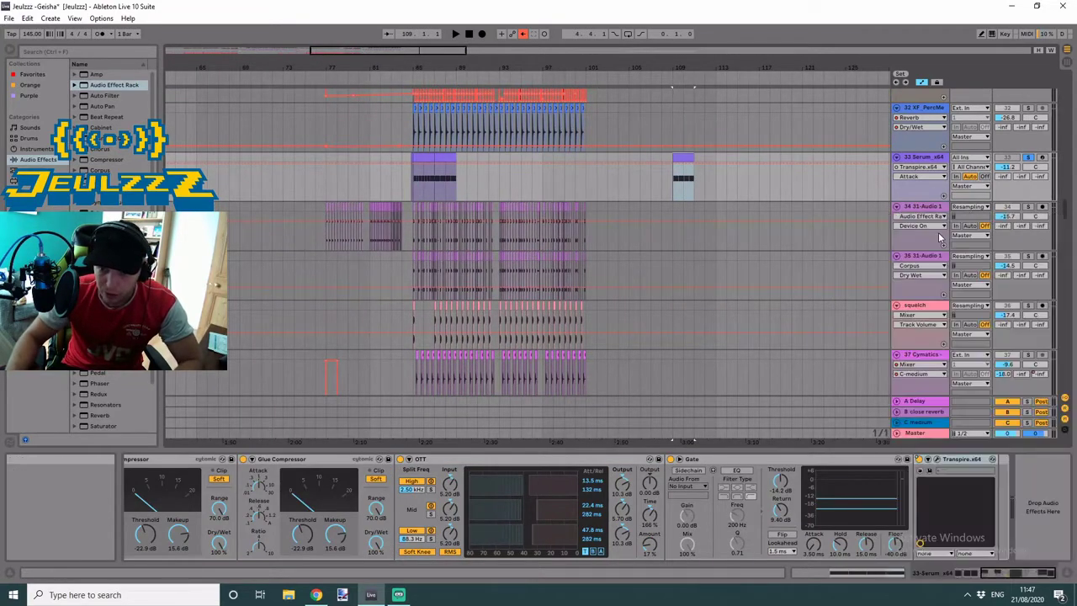
left_click(1042, 207)
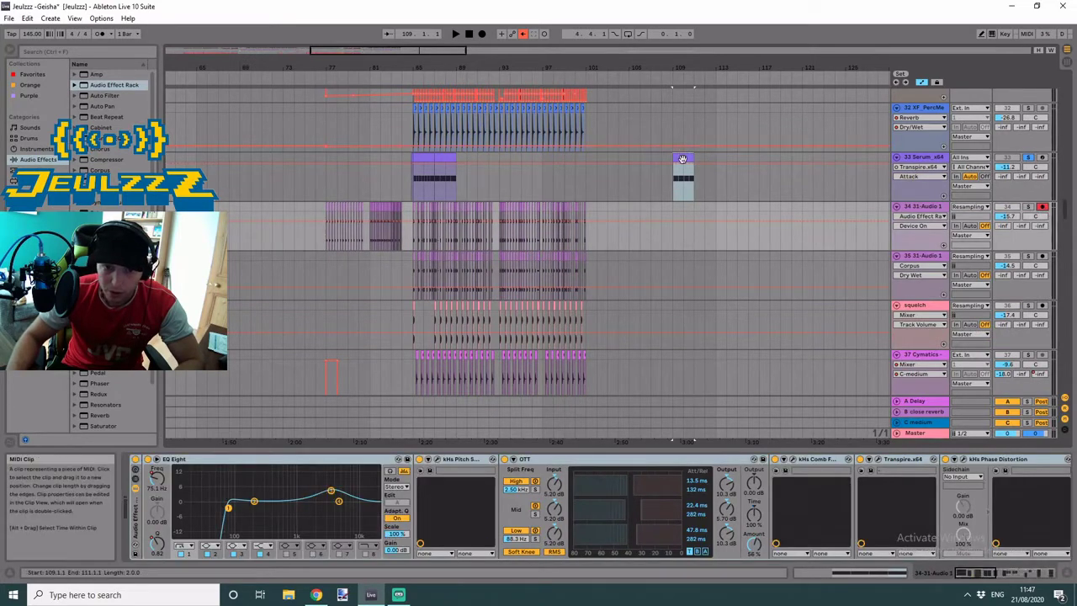
- Record the copied Serum clip at bar 109 as audio onto track 34 31-Audio 1
left_click(682, 158)
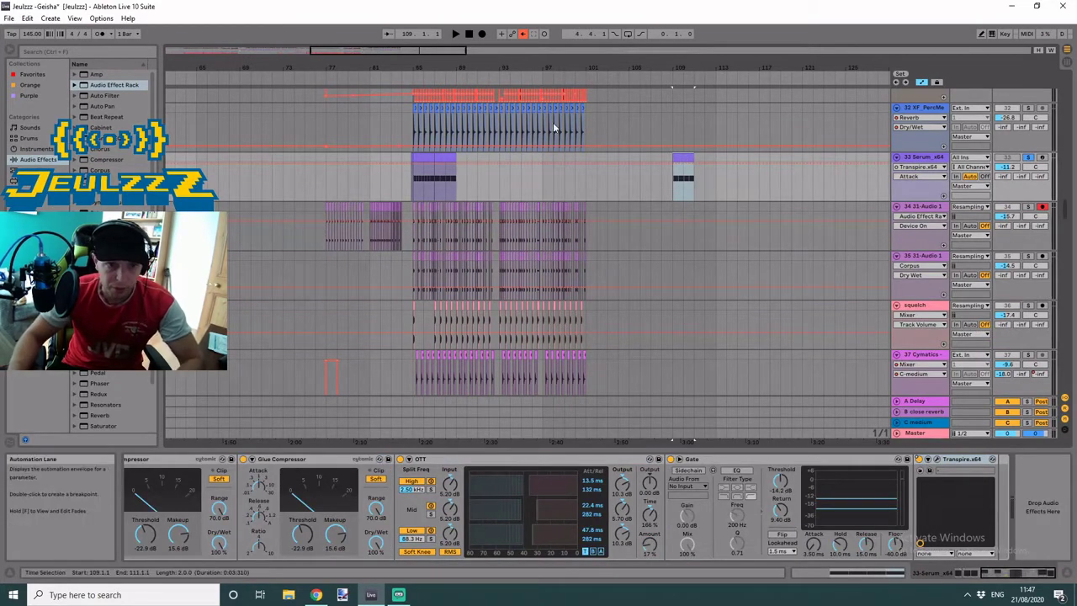
left_click(481, 35)
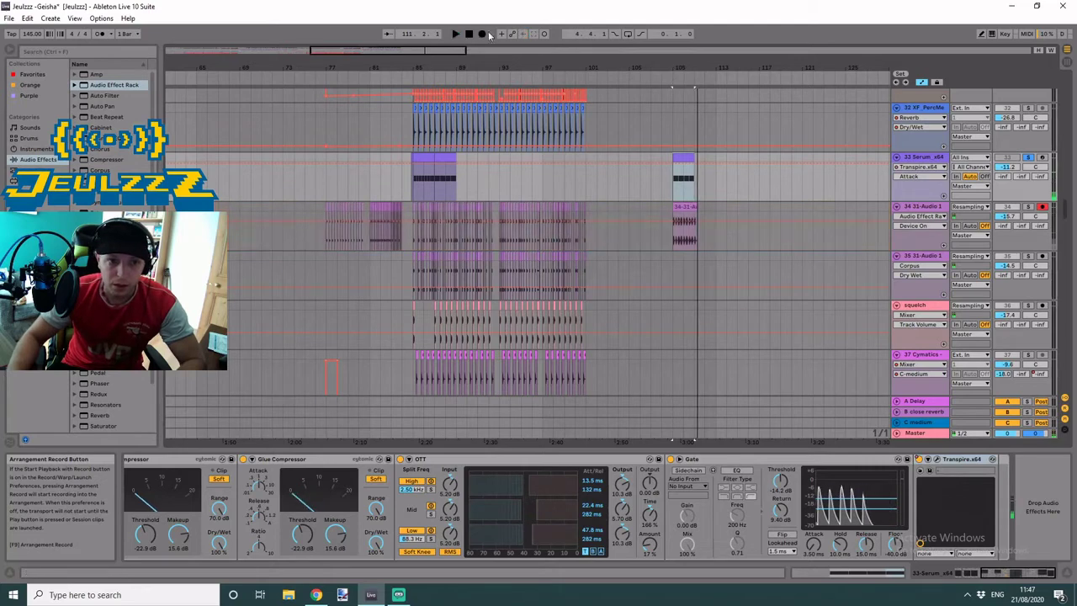
key("space")
- Solo track 34 31-Audio 1 and play the recorded clip with its Audio Effect Rack off and on to compare
left_click(1027, 206)
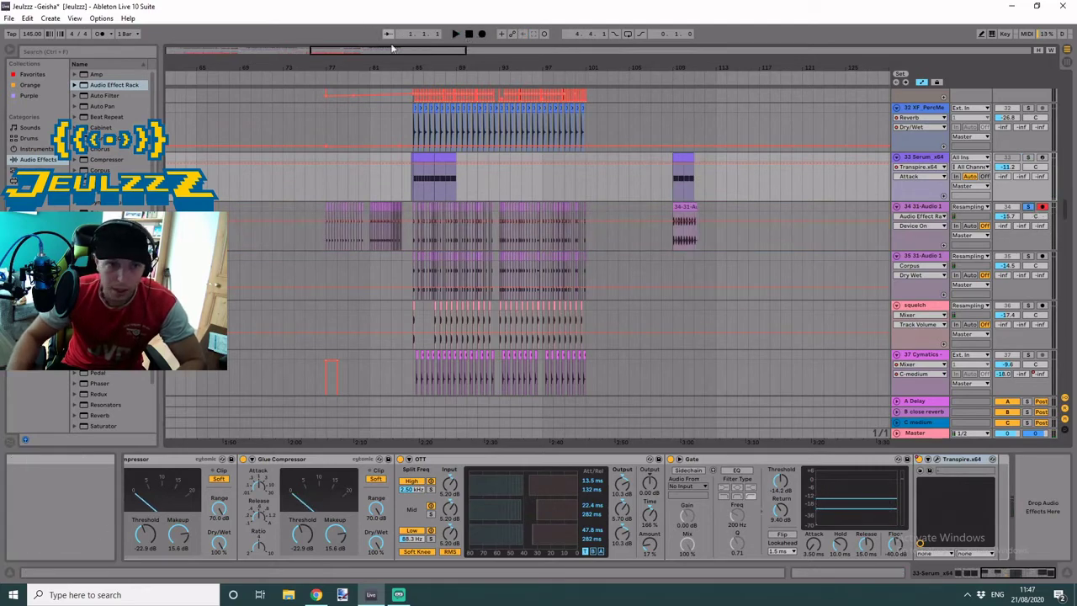
scroll(688, 228, "up", 3)
left_click(612, 210)
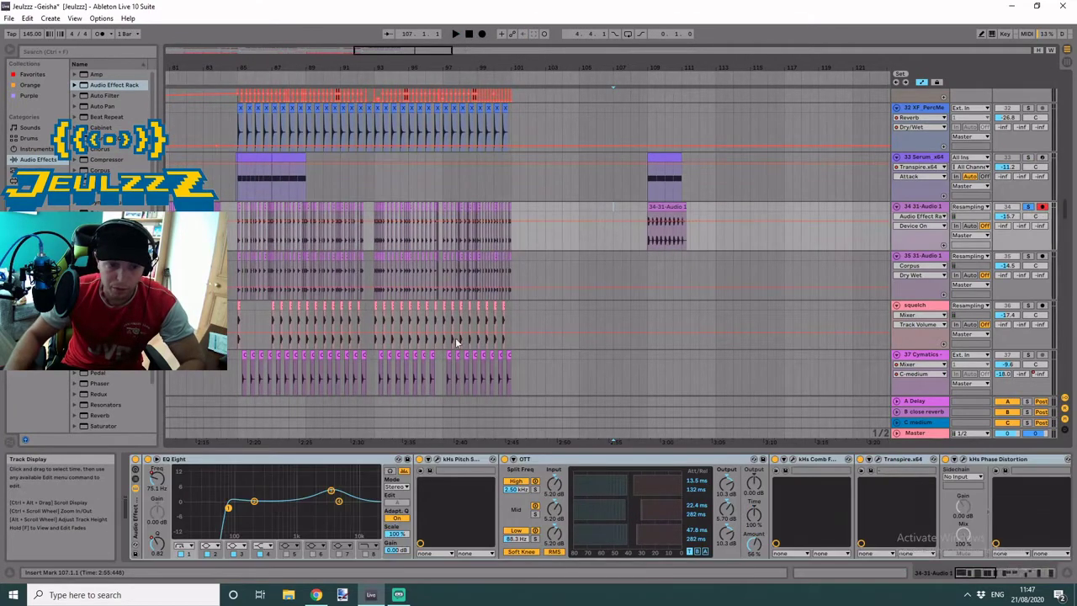
left_click(135, 459)
left_click(618, 217)
left_click(659, 208)
key("space")
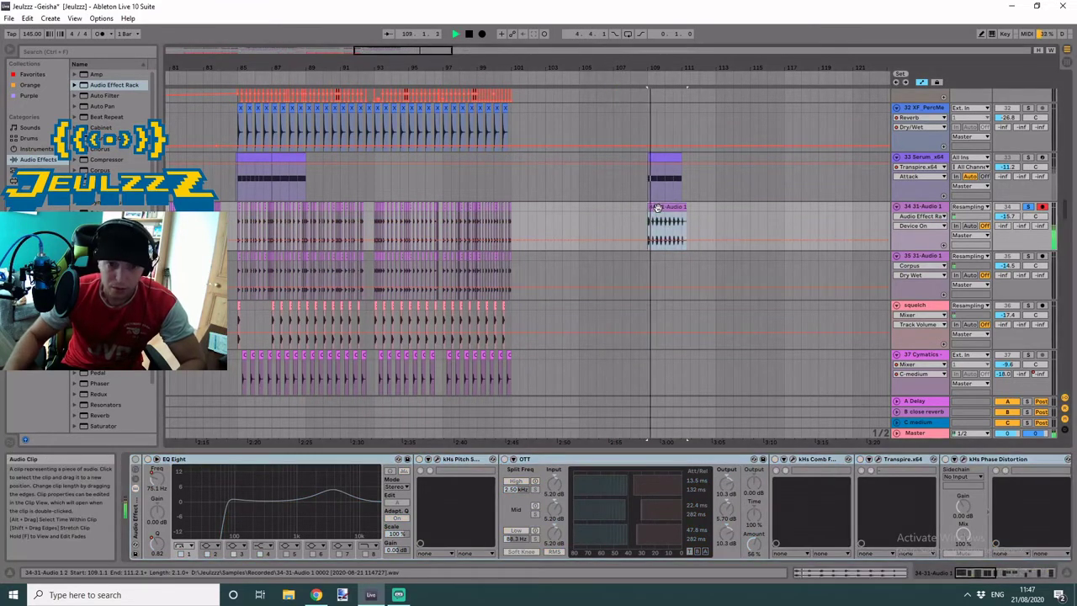
left_click(136, 460)
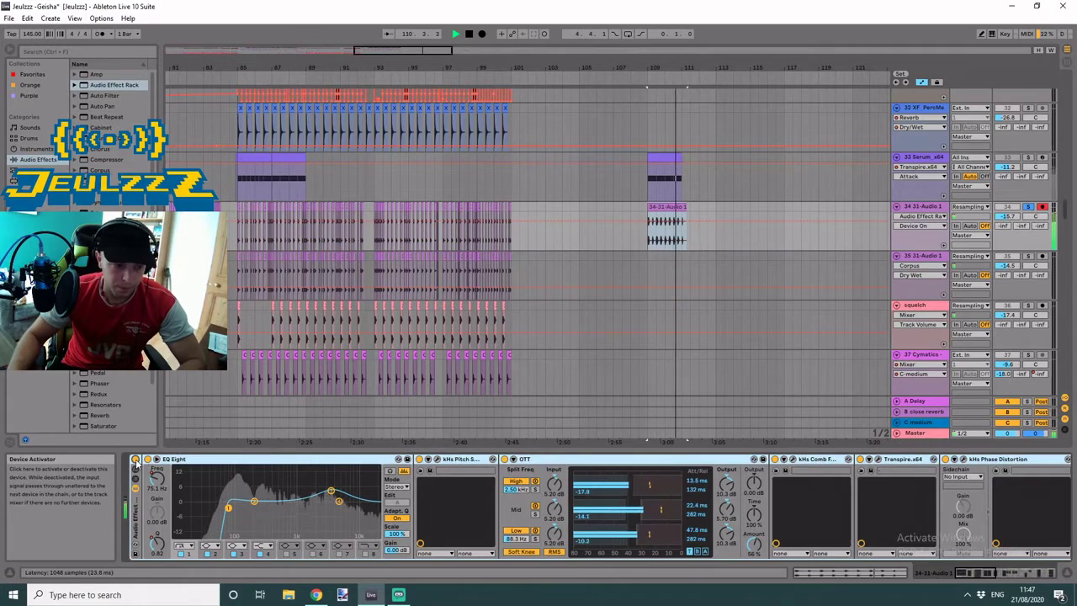
key("space")
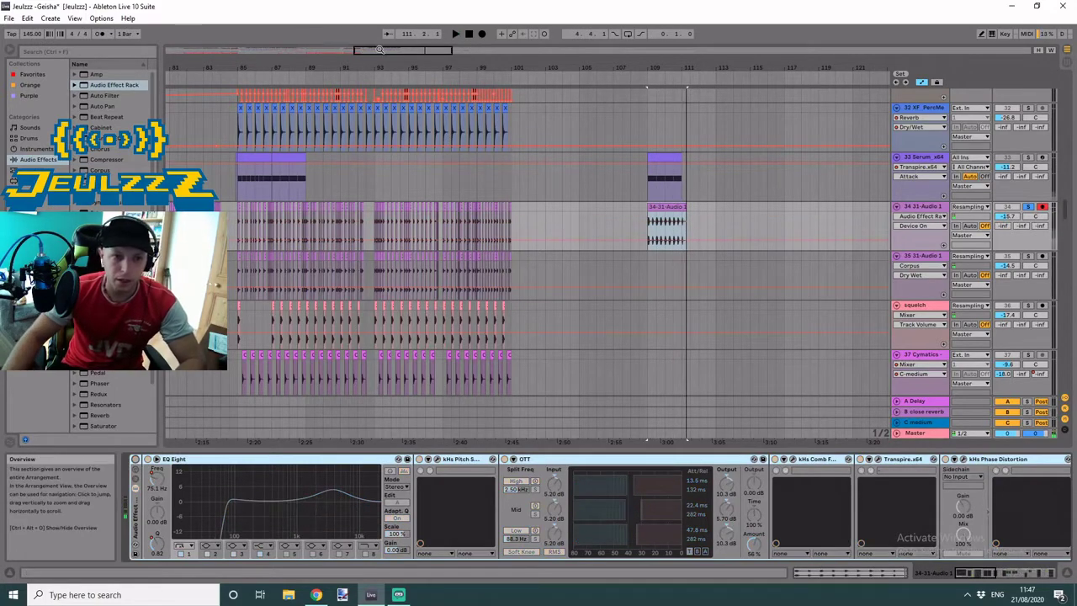
- Delete the copied Serum clip and its recorded audio clip around bar 109 from tracks 33 and 34
mouse_move(342, 69)
left_mouse_down()
mouse_move(344, 103)
mouse_move(347, 56)
left_mouse_up()
left_click(567, 154)
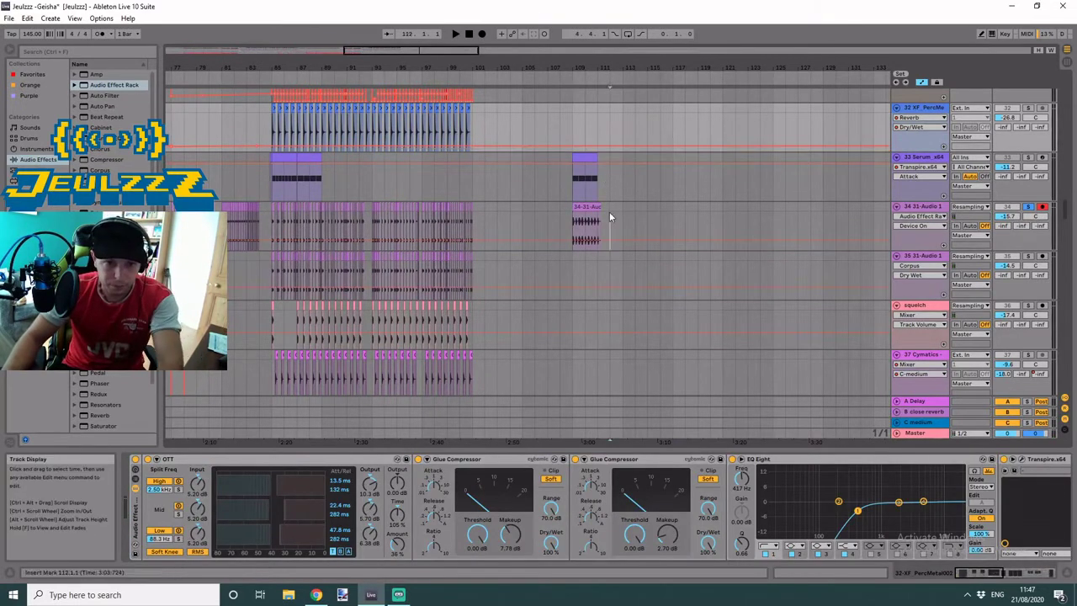
left_click_drag(609, 211, 562, 175)
key("Delete")
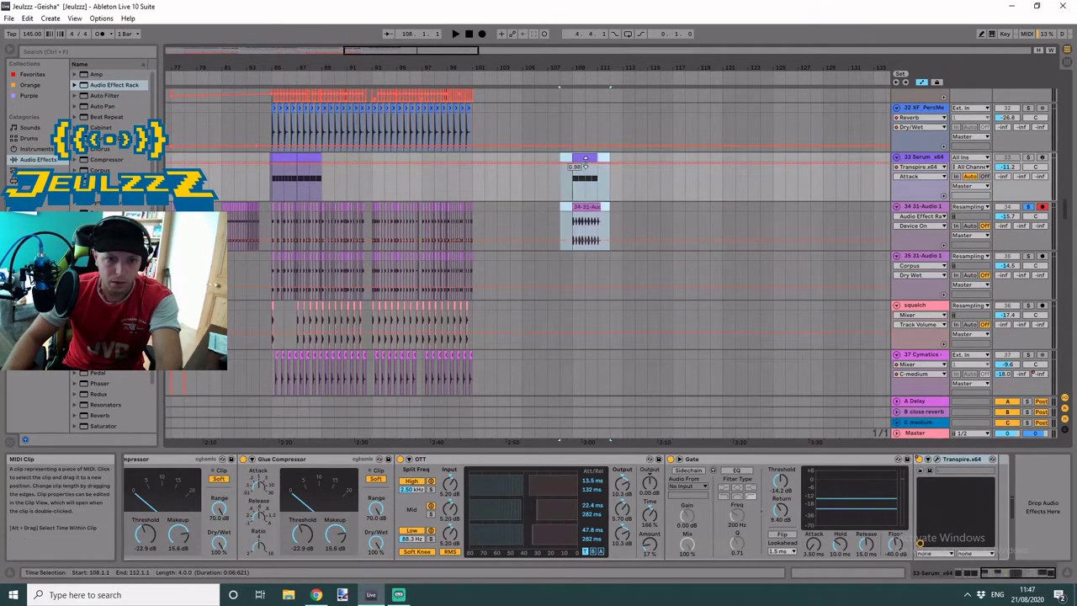
- Play the chopped 31-Audio 1 clips on soloed track 34 from bar 85
left_click_drag(316, 69, 659, 164)
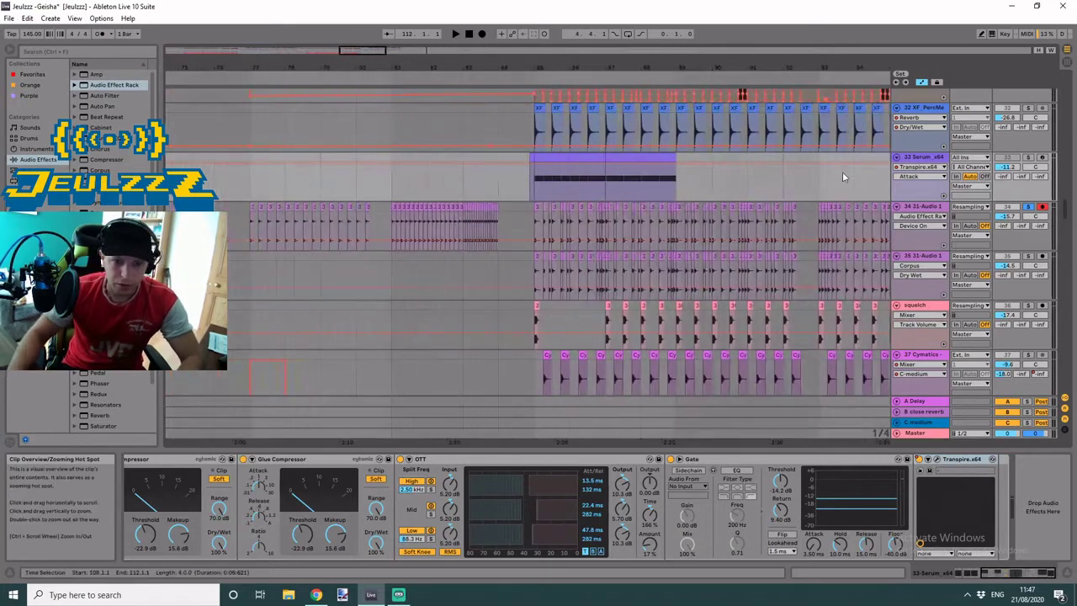
left_click_drag(428, 69, 220, 89)
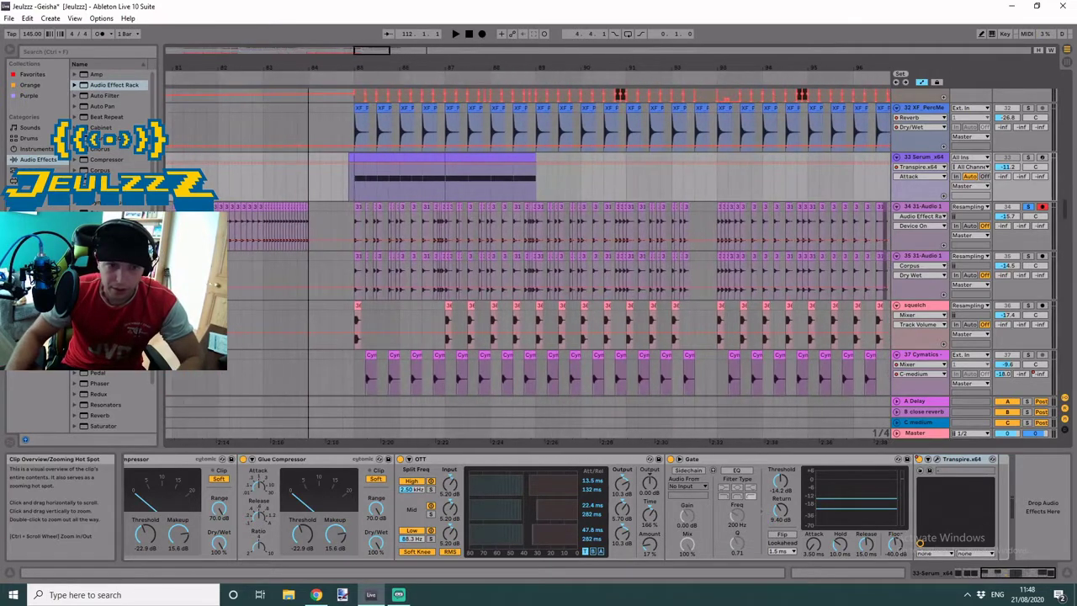
left_click(358, 207)
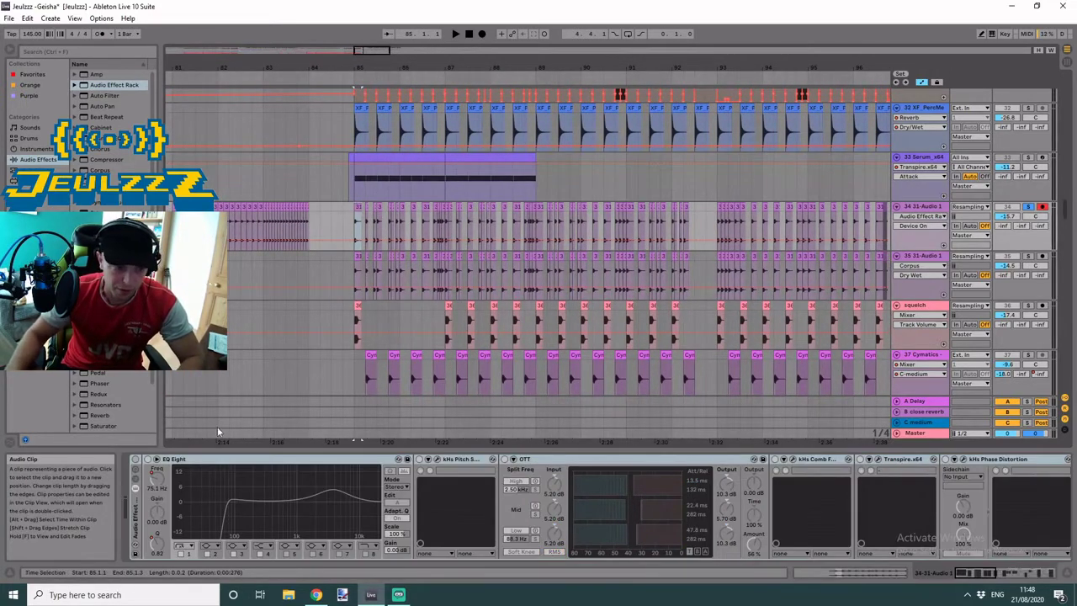
key("space")
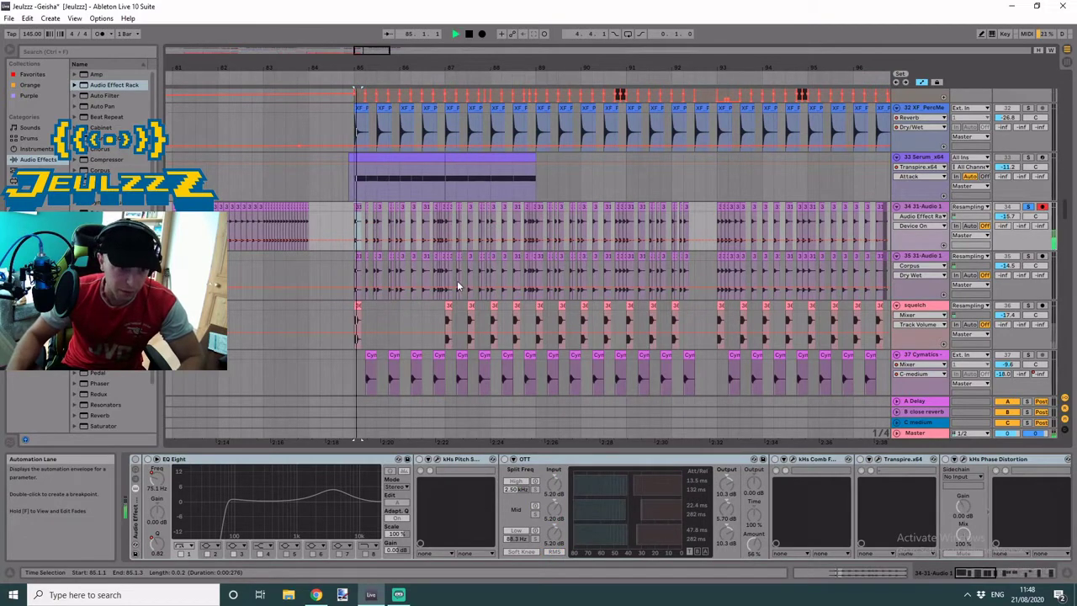
- Try extending the end of the first 31-Audio 1 clip at bar 85 on track 34, and undo it
left_click_drag(357, 49, 363, 173)
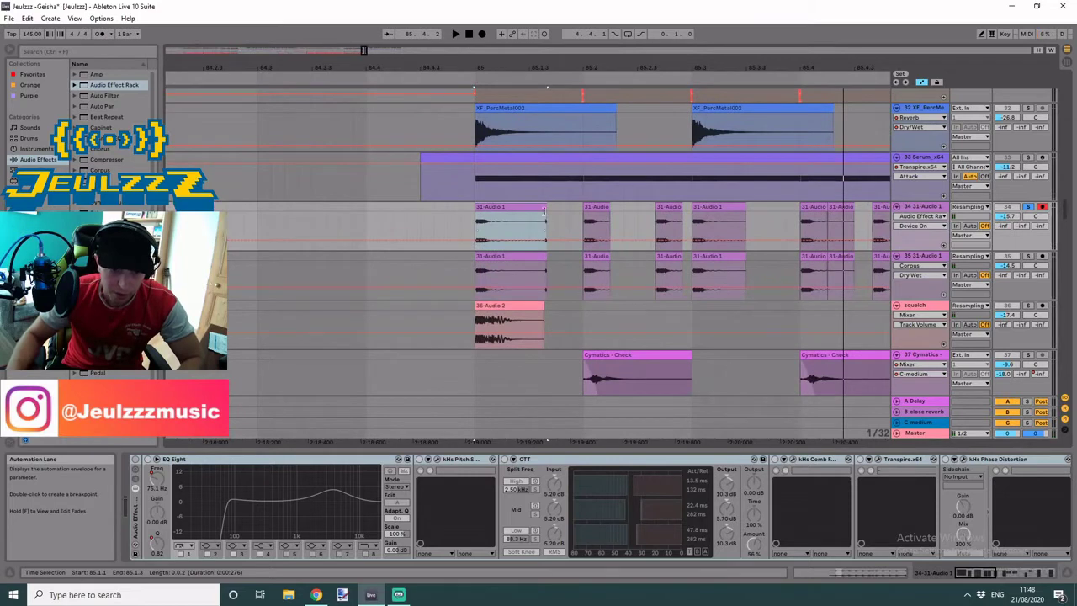
left_click_drag(547, 220, 555, 221)
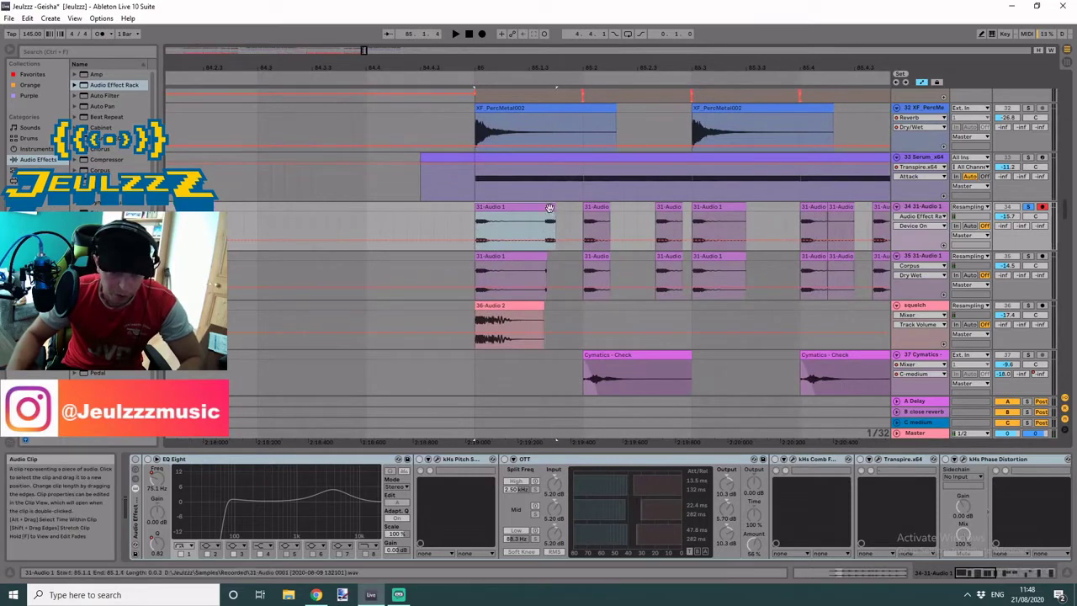
key("ctrl+z")
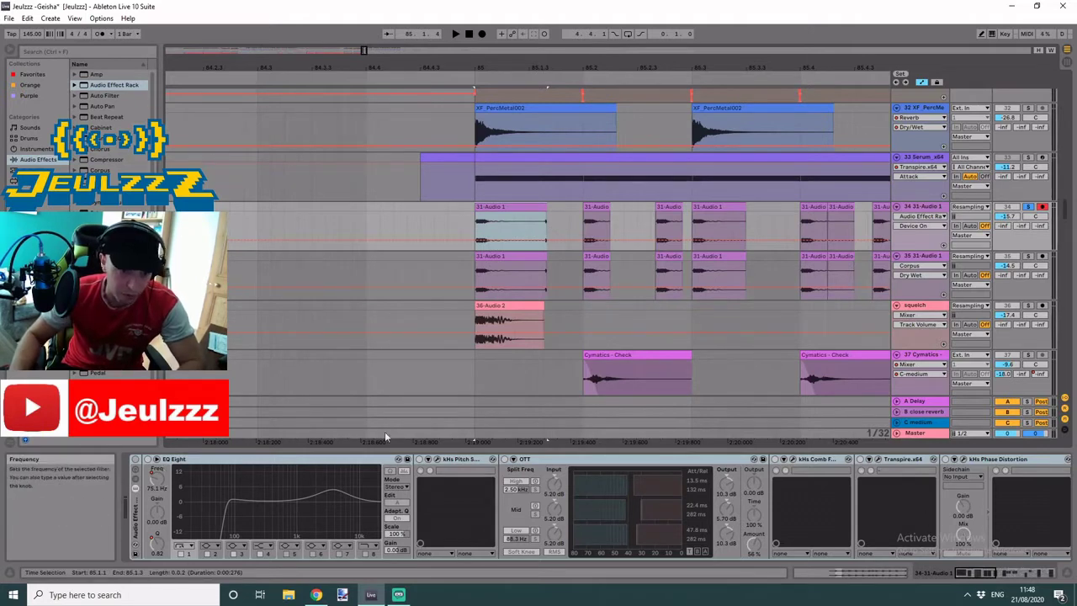
- Turn on track 34's Audio Effect Rack and switch off its devices from EQ Eight through Frequency Shifter
left_click_drag(364, 50, 360, 22)
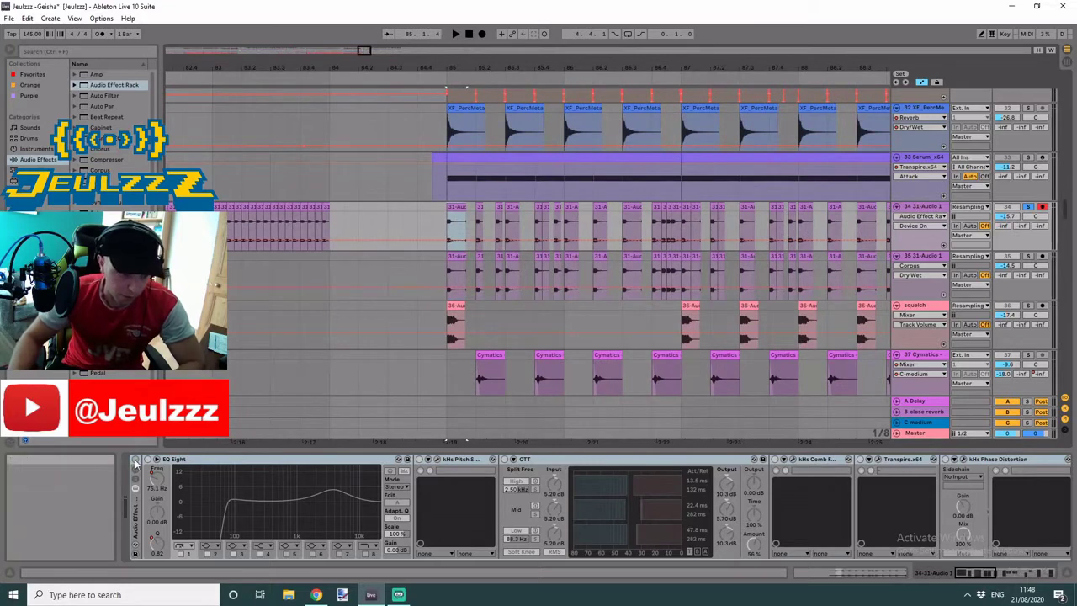
left_click(147, 460)
left_click(147, 459)
left_click(419, 460)
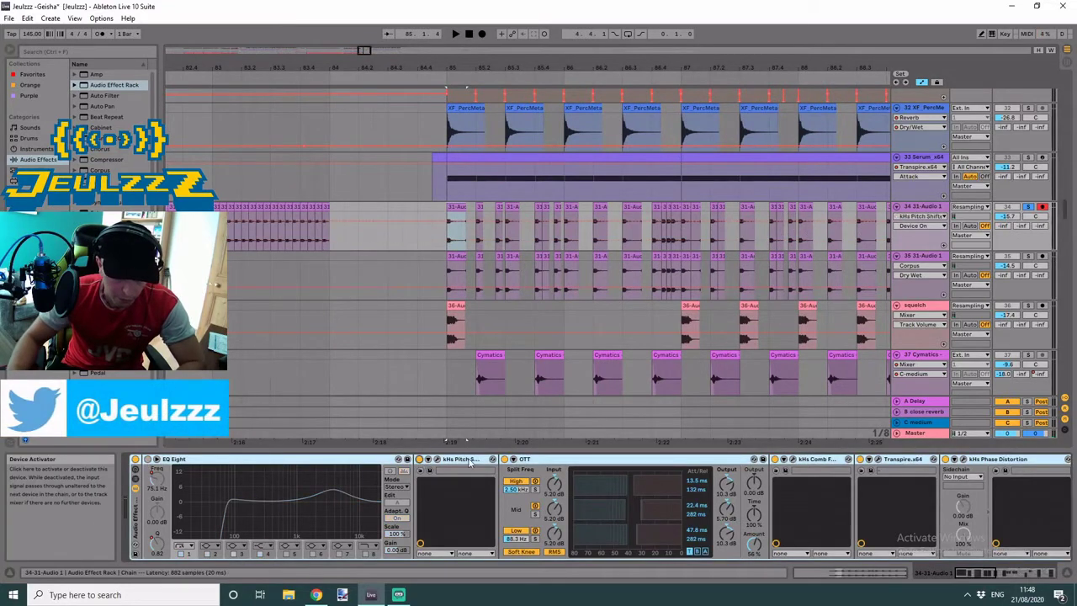
left_click(504, 459)
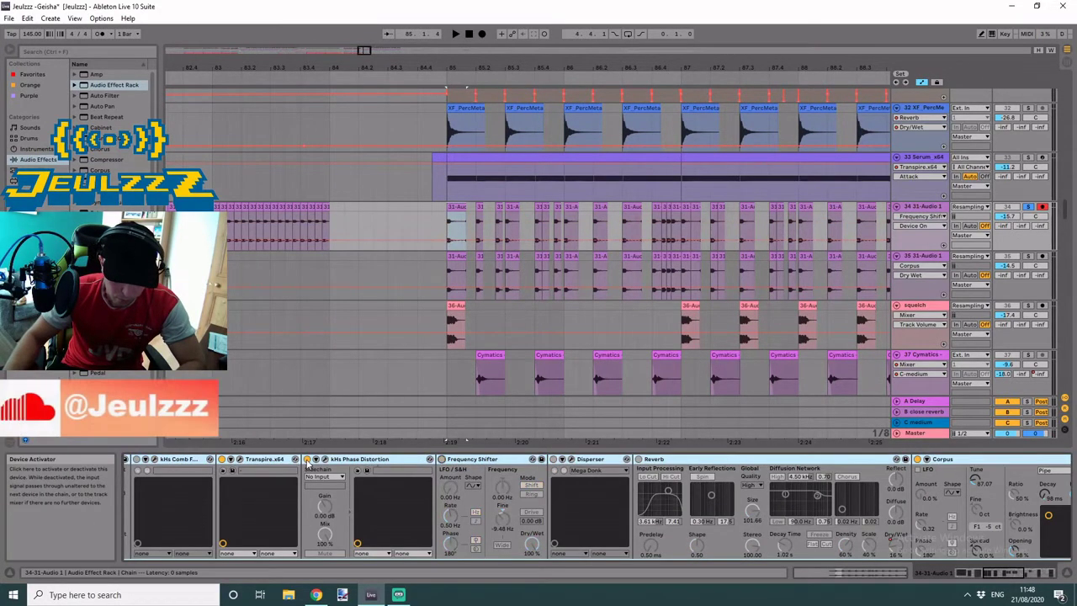
left_click(443, 460)
left_click(945, 579)
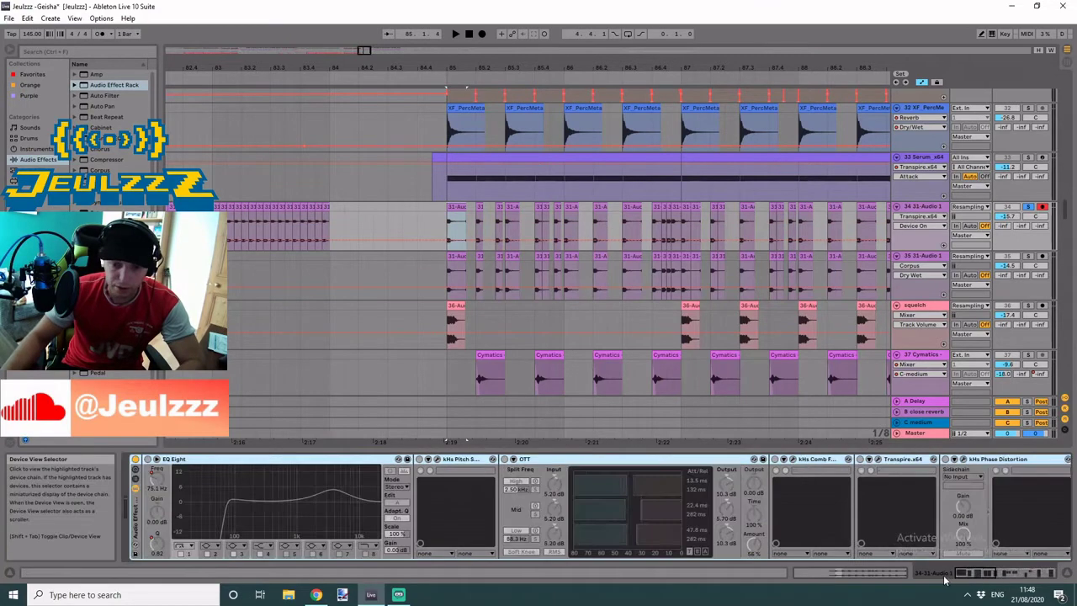
- Place a longer 31-Audio 1 clip from 84.2.1 to 84.4.3 on track 34, in the gap before bar 85, and play it
mouse_move(370, 51)
left_mouse_down()
mouse_move(359, 50)
mouse_move(356, 21)
mouse_move(365, 61)
left_mouse_up()
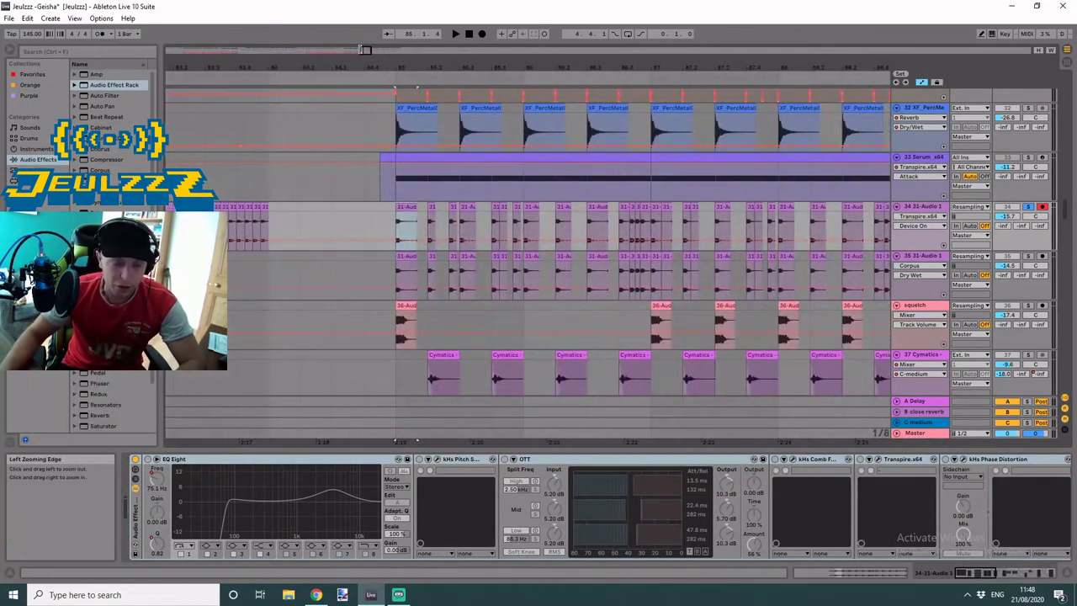
mouse_move(401, 207)
left_mouse_down()
mouse_move(306, 208)
mouse_move(380, 207)
left_mouse_up()
key("space")
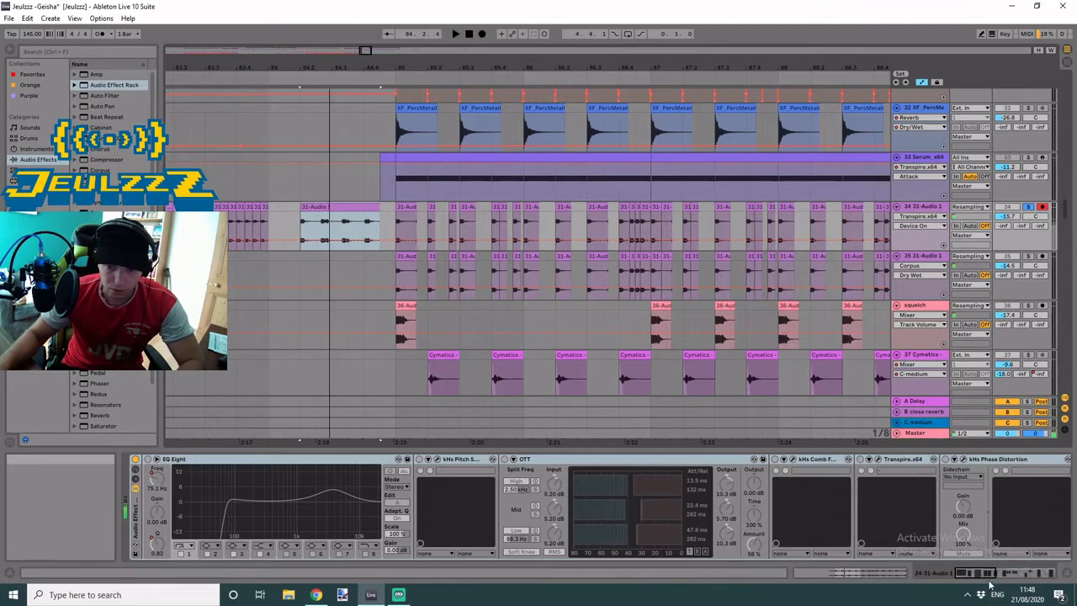
- Play the 31-Audio 1 clip before bar 85 with Corpus switched off, and delete that clip after the comparison
left_click(1013, 573)
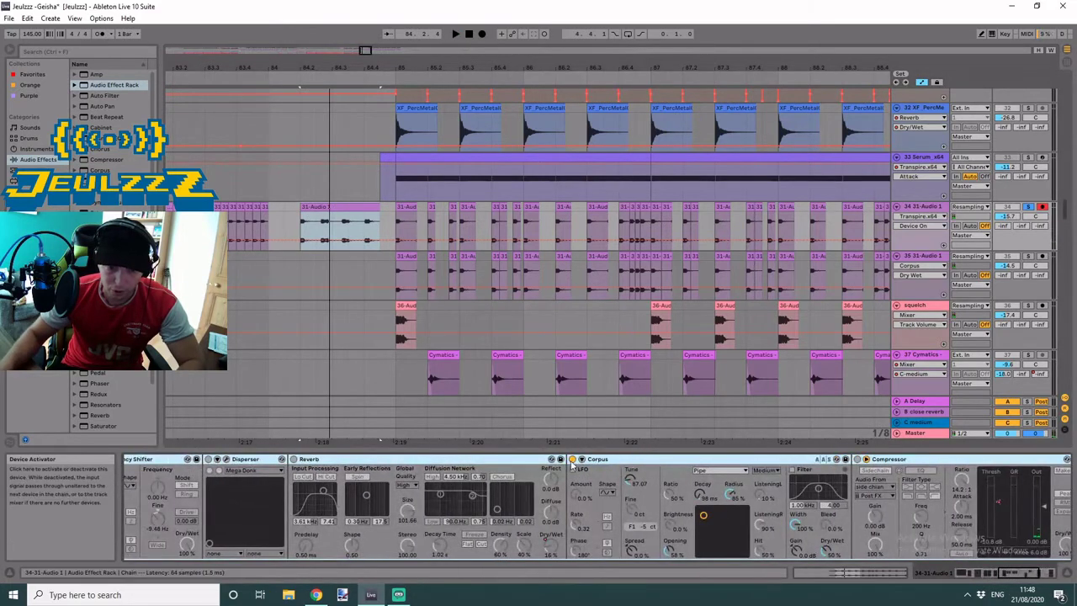
left_click(572, 459)
key("space")
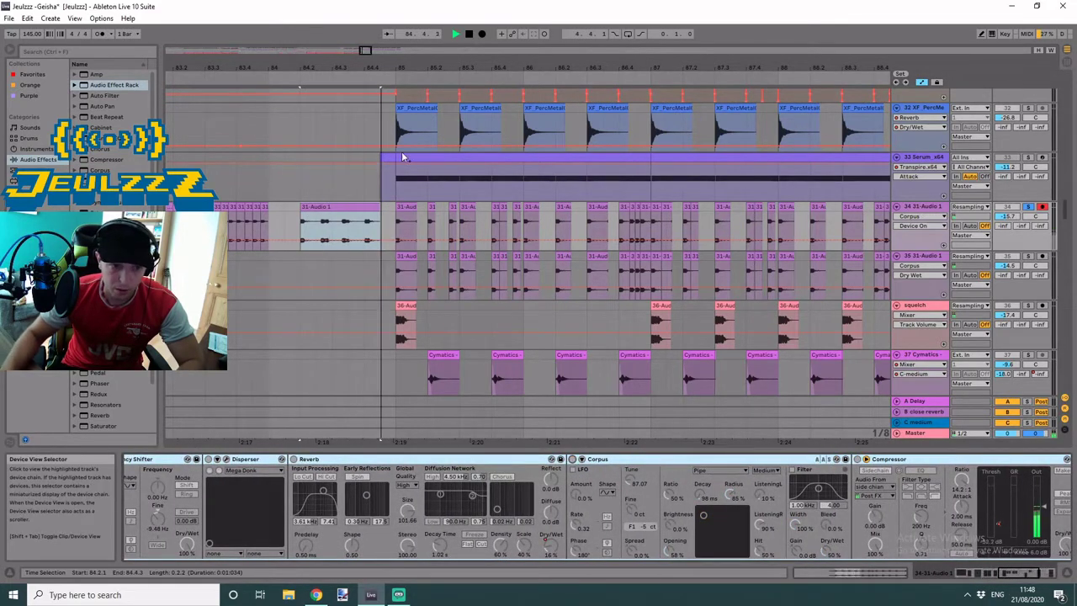
key("space")
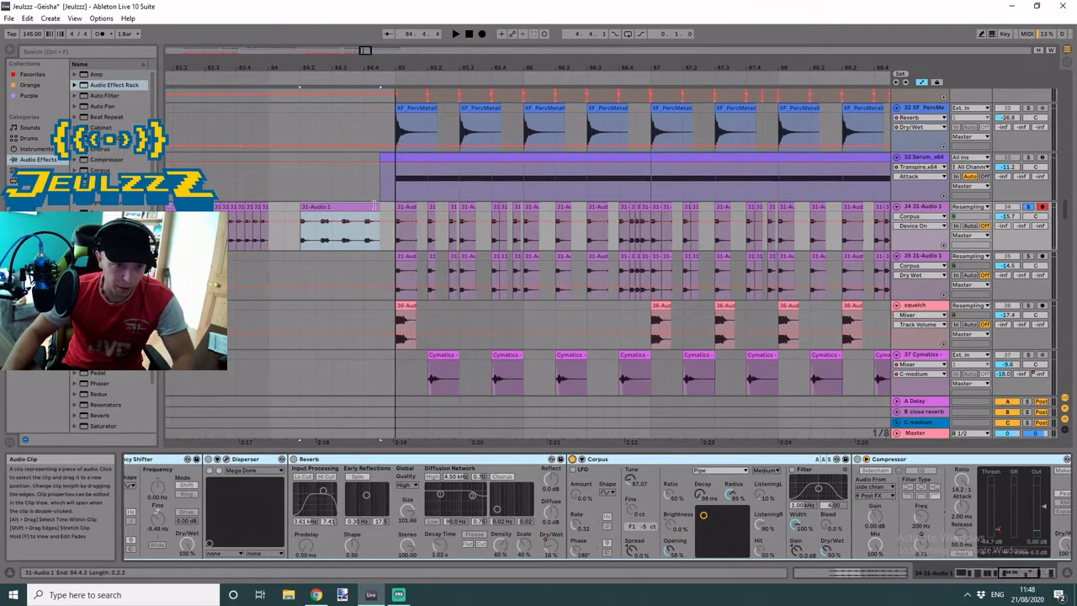
key("Delete")
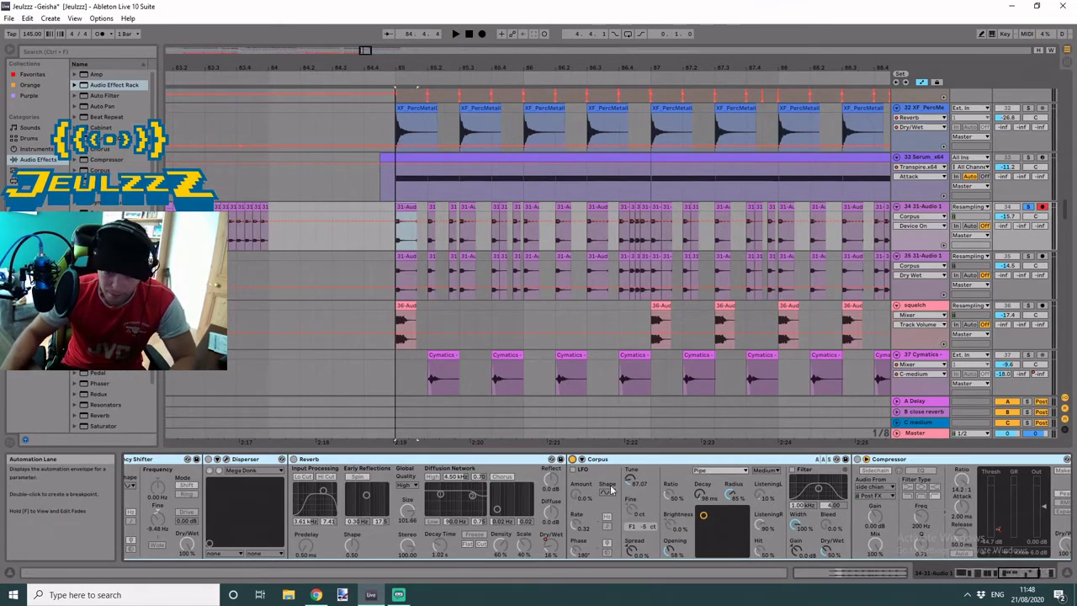
- Switch on EQ Eight and OTT in track 34's effect rack and delete the kHs Pitch Shifter between them
left_click_drag(1013, 573, 964, 575)
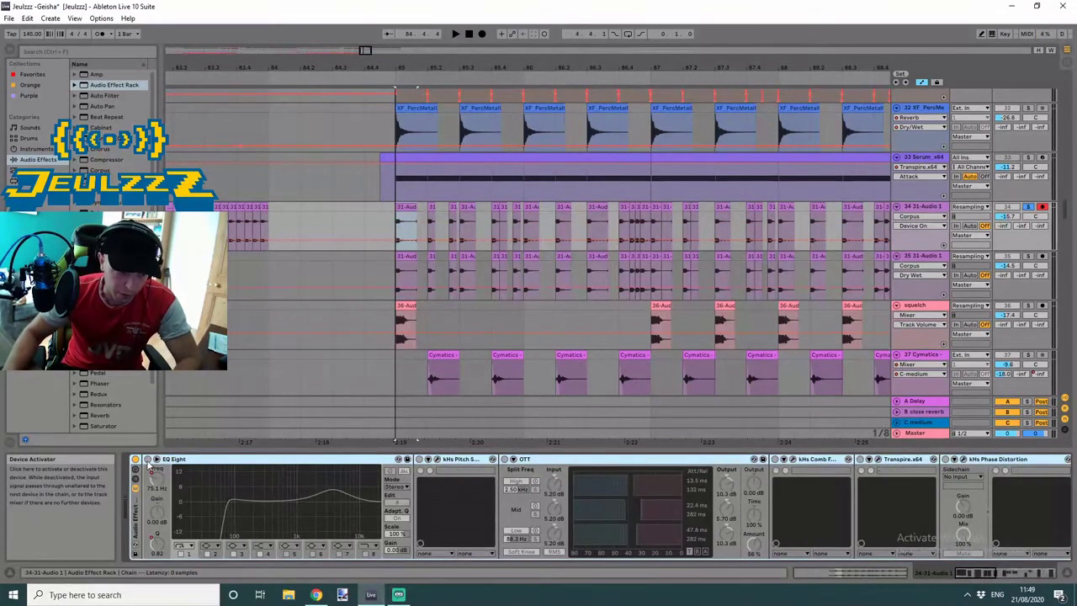
left_click(147, 459)
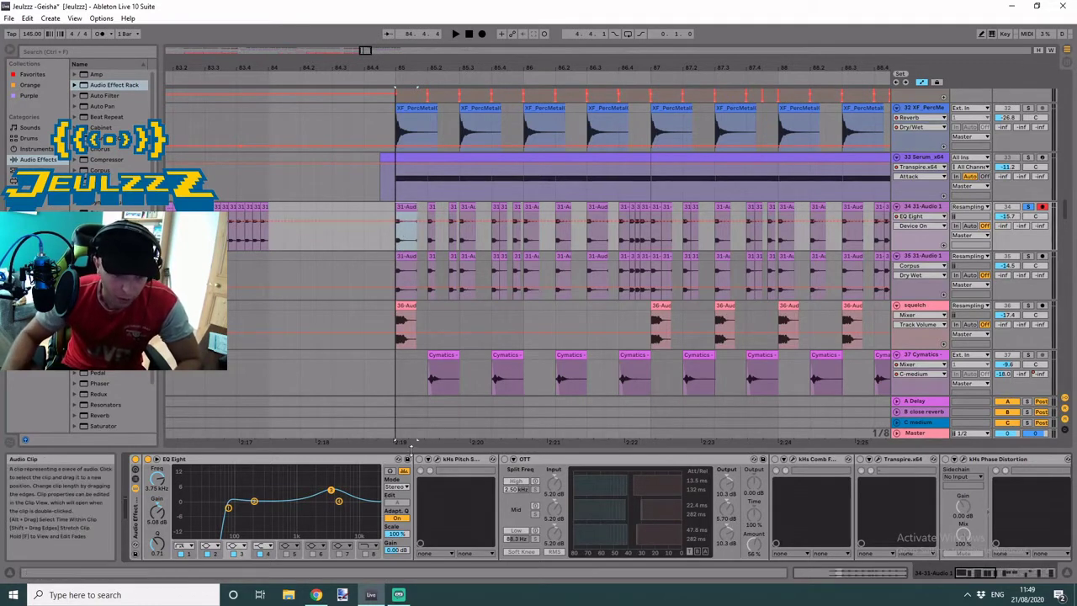
left_click(437, 460)
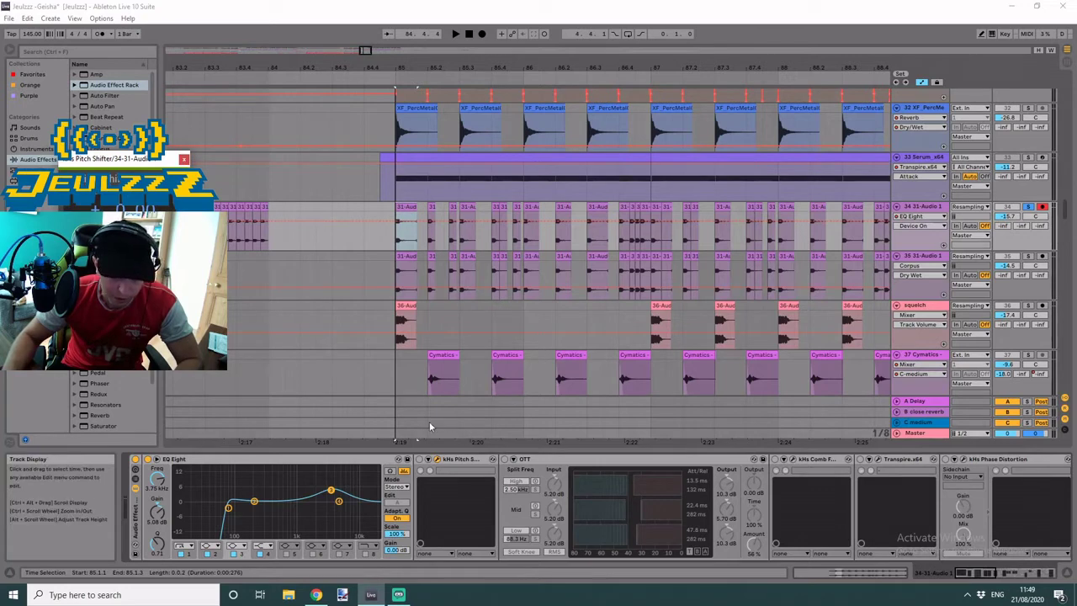
left_click(183, 160)
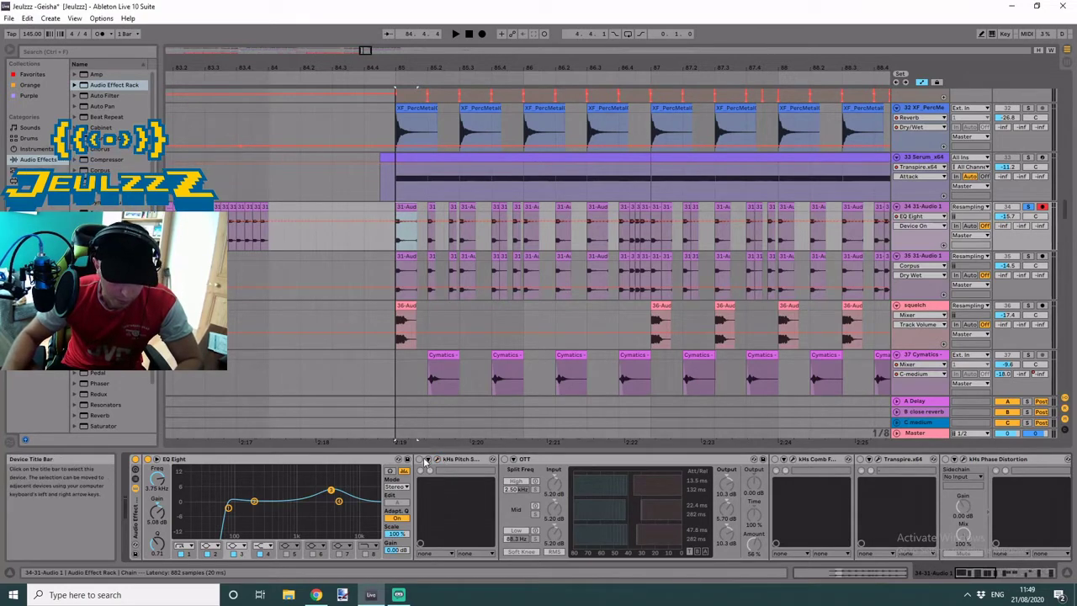
right_click(461, 460)
left_click(465, 461)
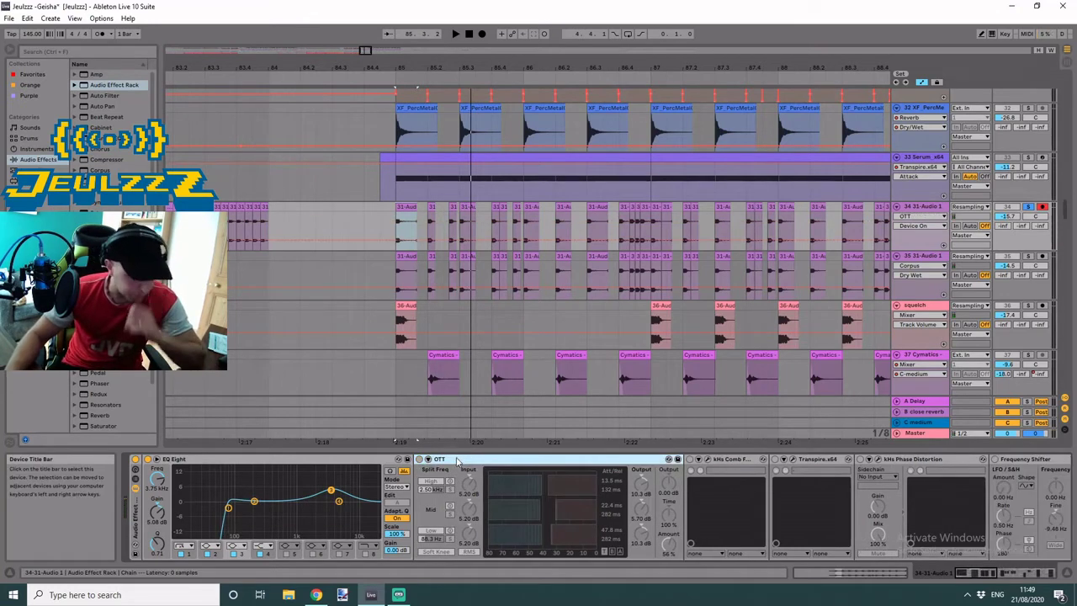
left_click(419, 459)
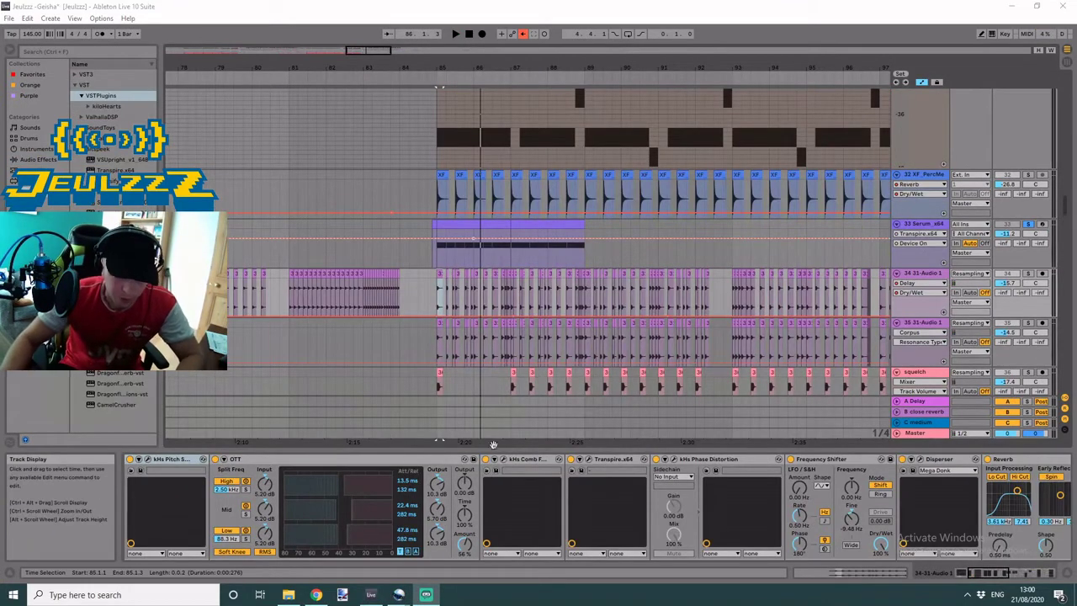
- Examine the kHs Comb Filter settings and the kiloHearts folder among the VST plug-ins in the browser
left_click(505, 462)
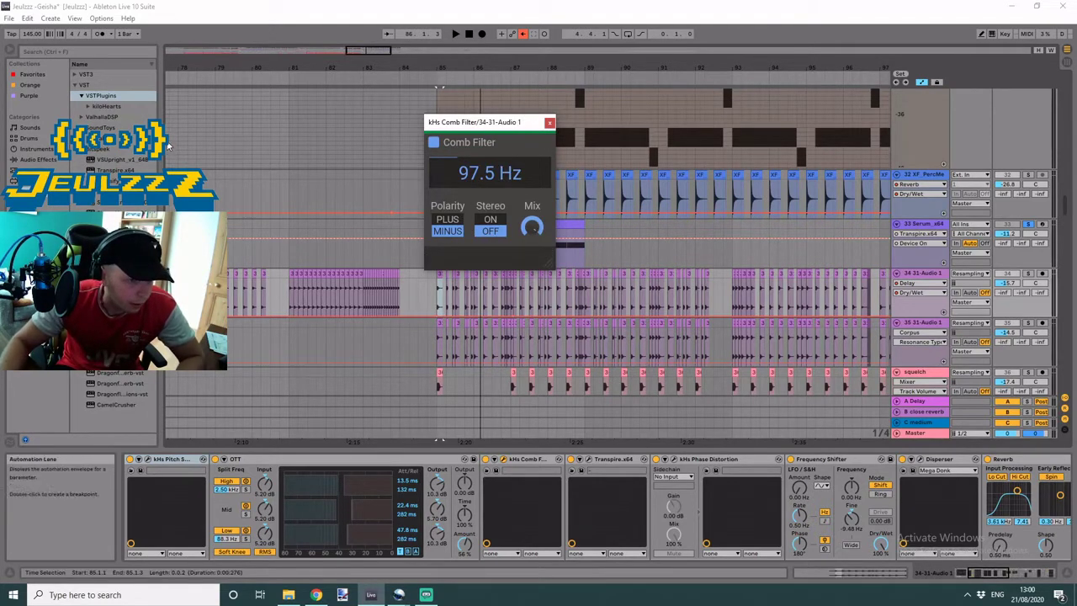
left_click_drag(160, 131, 246, 131)
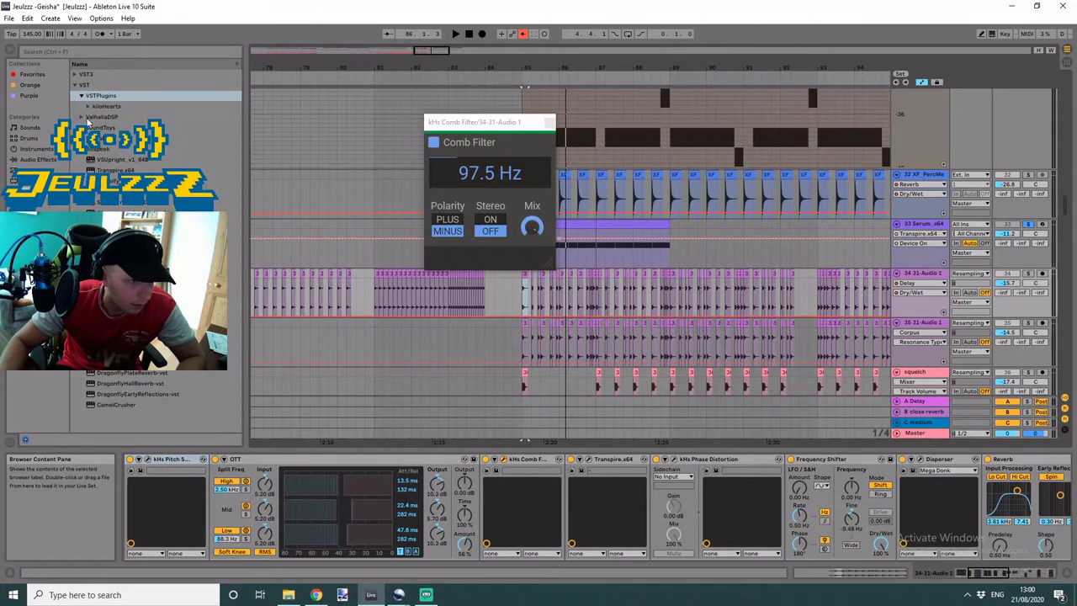
left_click(87, 107)
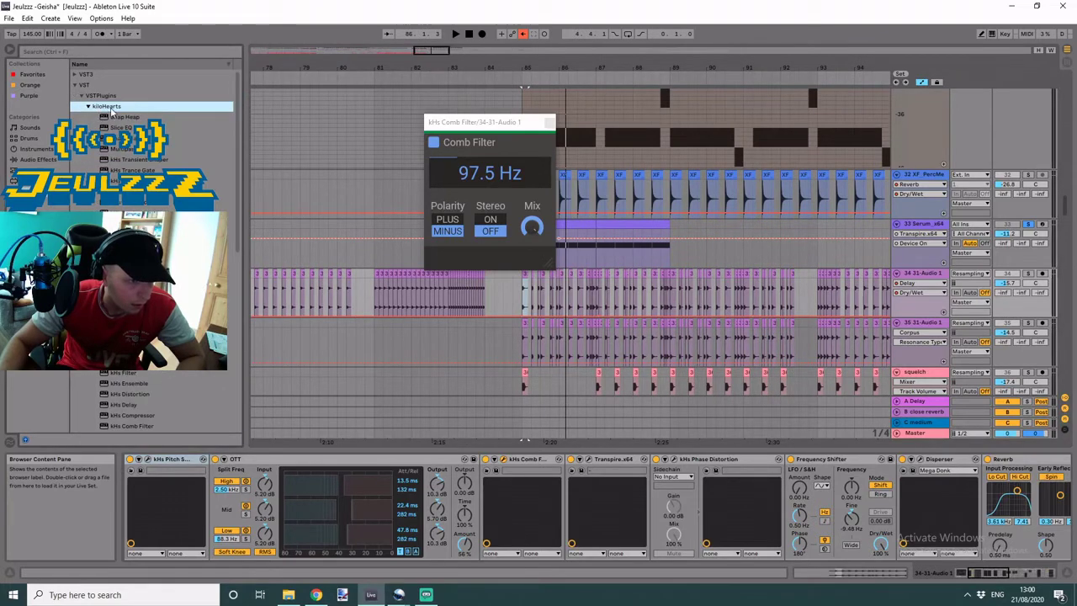
left_click(87, 107)
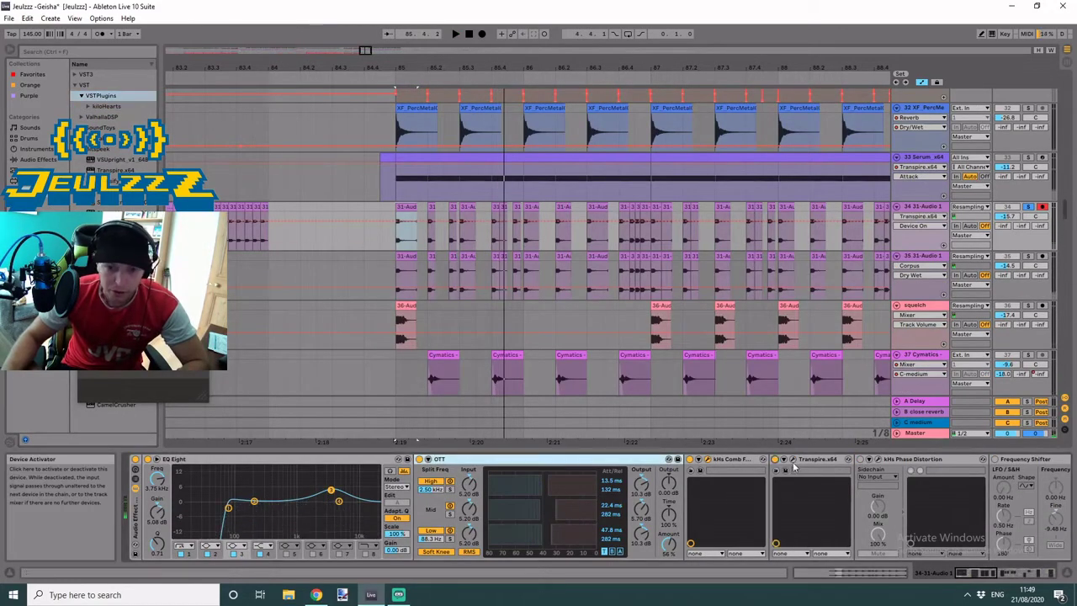
- Switch on Transpire in track 34's rack and play the clips from bar 85 with its settings window open
left_click(775, 459)
left_click_drag(151, 193, 329, 99)
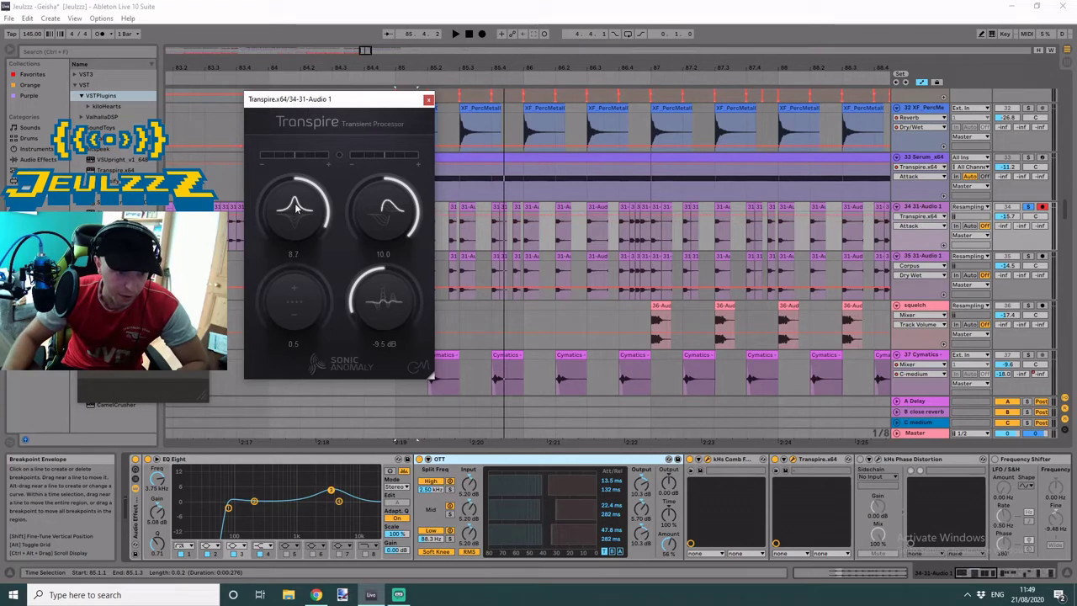
key("space")
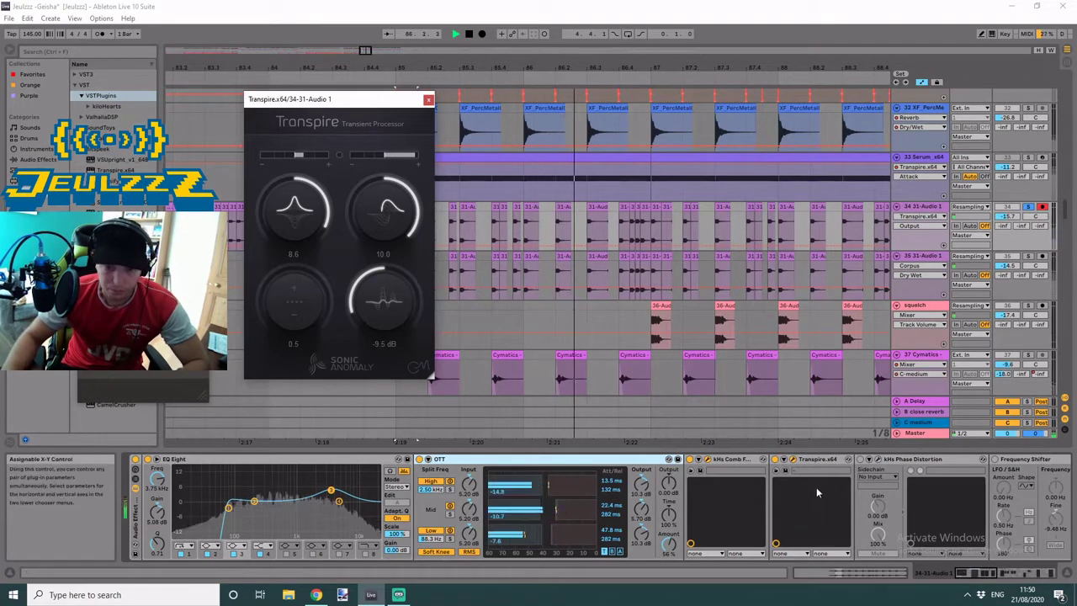
key("space")
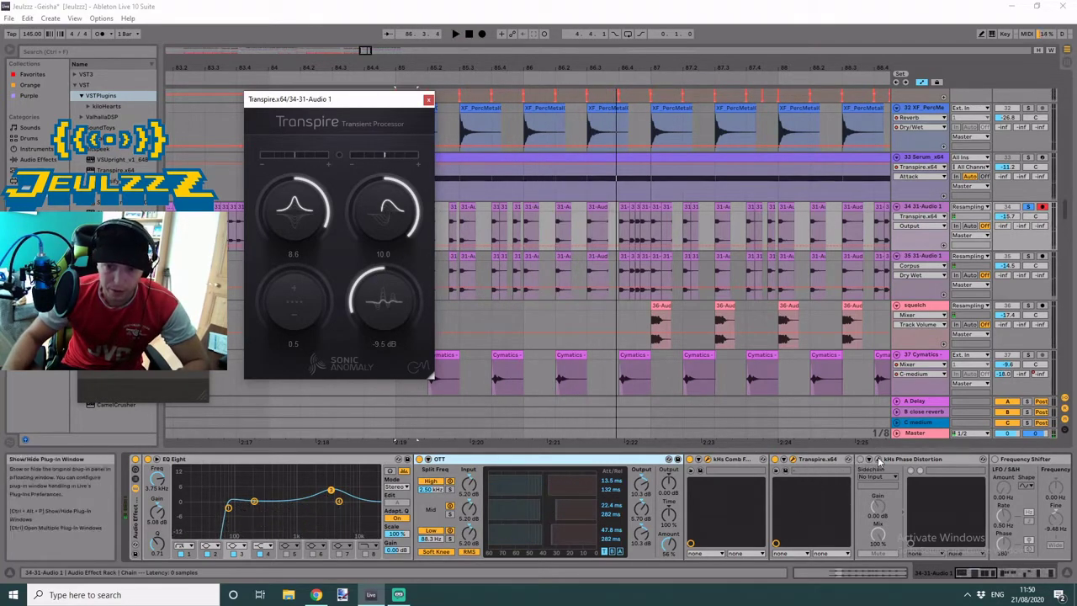
- Switch on kHs Phase Distortion in track 34's rack, play the clips through it, and close the plug-in windows
left_click(879, 461)
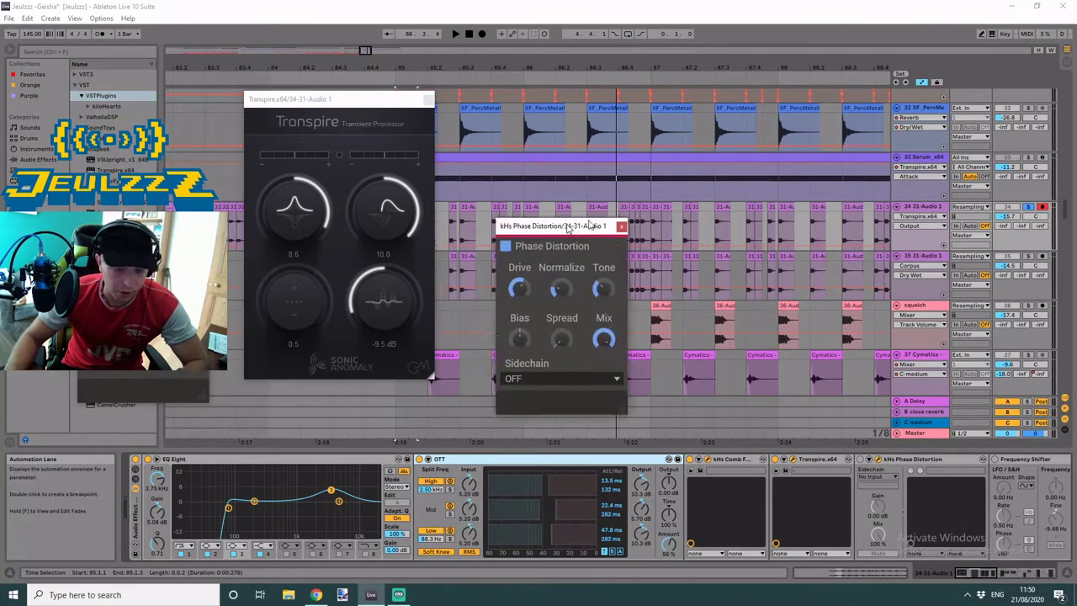
left_click_drag(569, 228, 496, 146)
key("space")
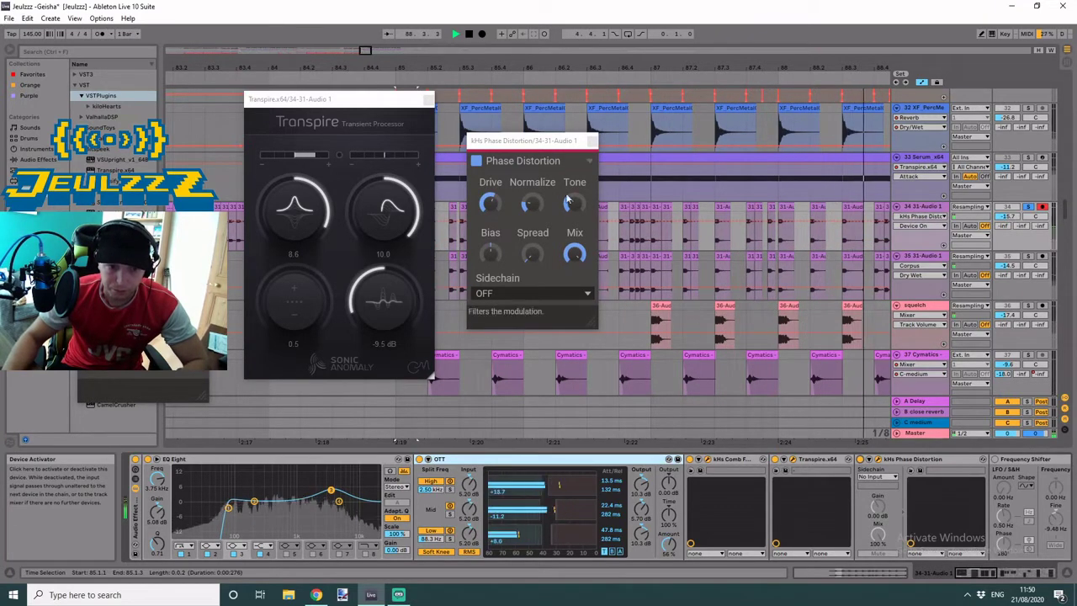
left_click(592, 141)
key("space")
left_click(428, 100)
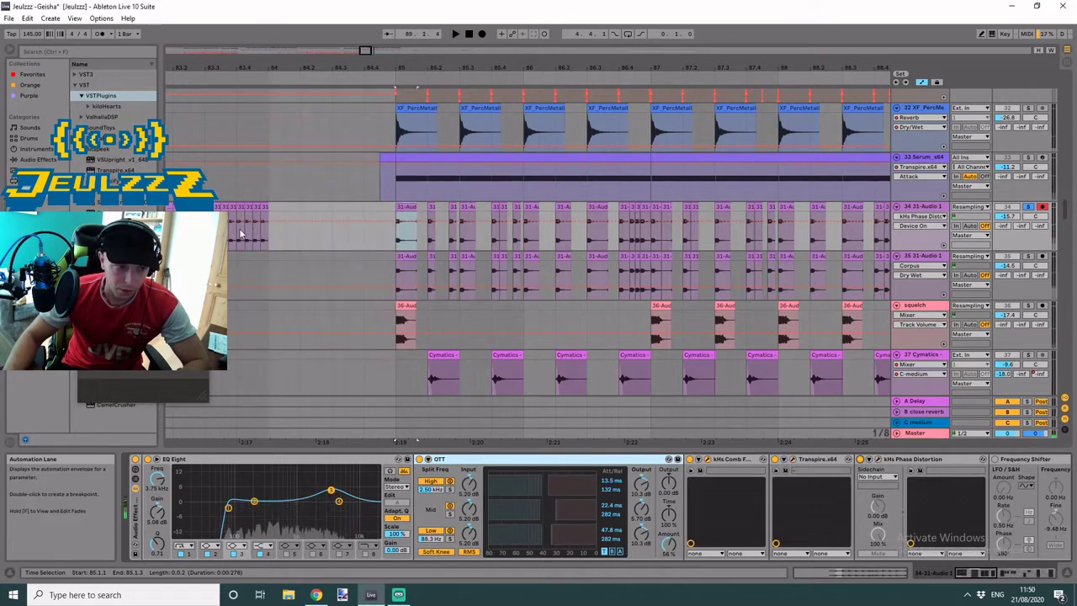
- Switch on Disperser in track 34's effect rack and play the clips from bar 85 with its settings window open
left_click(980, 579)
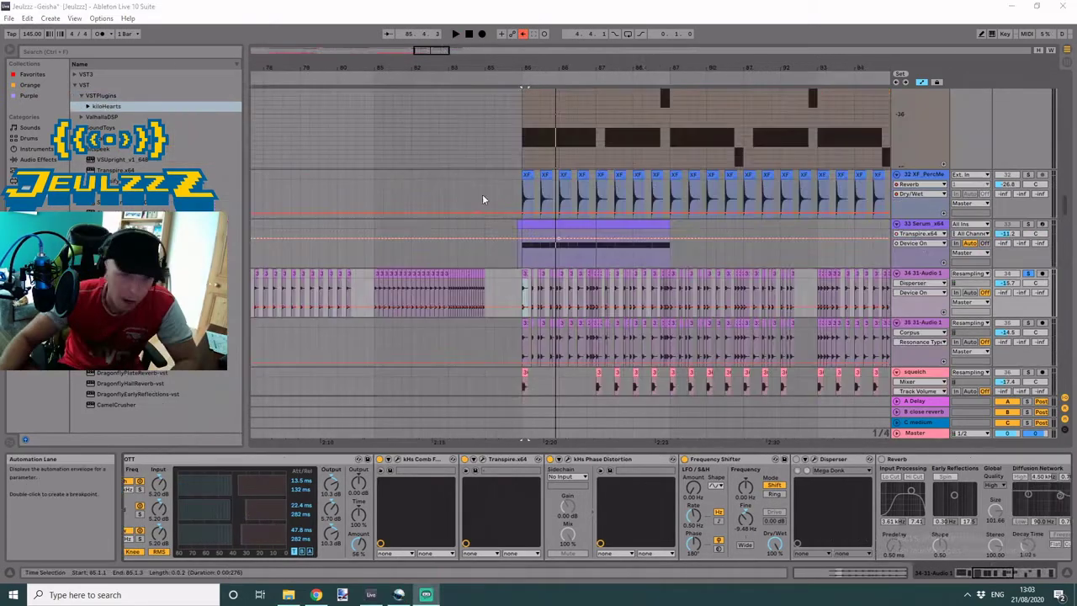
left_click_drag(436, 50, 438, 61)
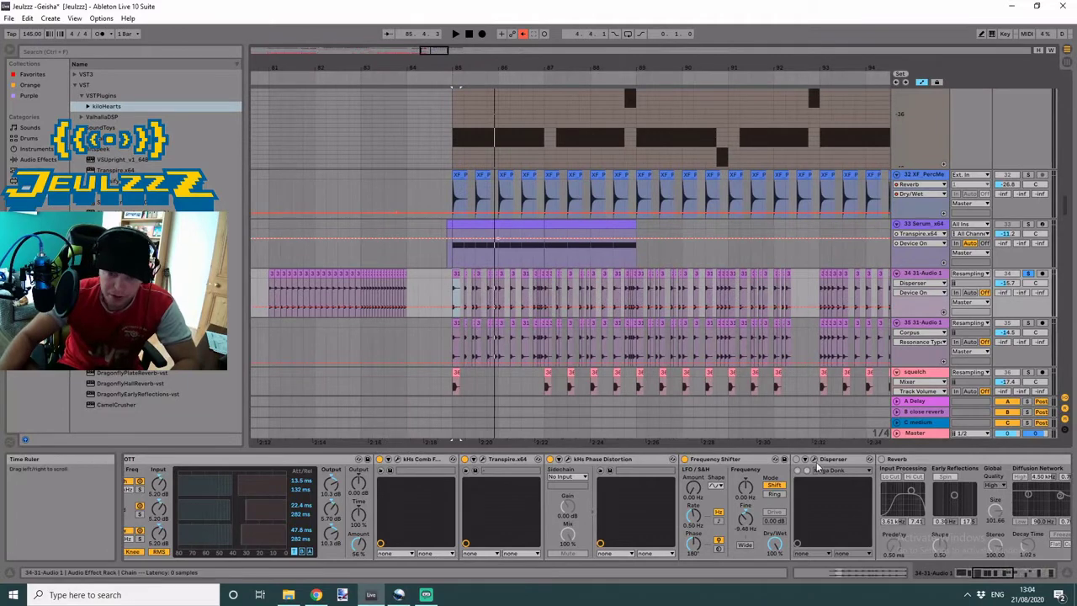
left_click(797, 460)
left_click(814, 459)
key("space")
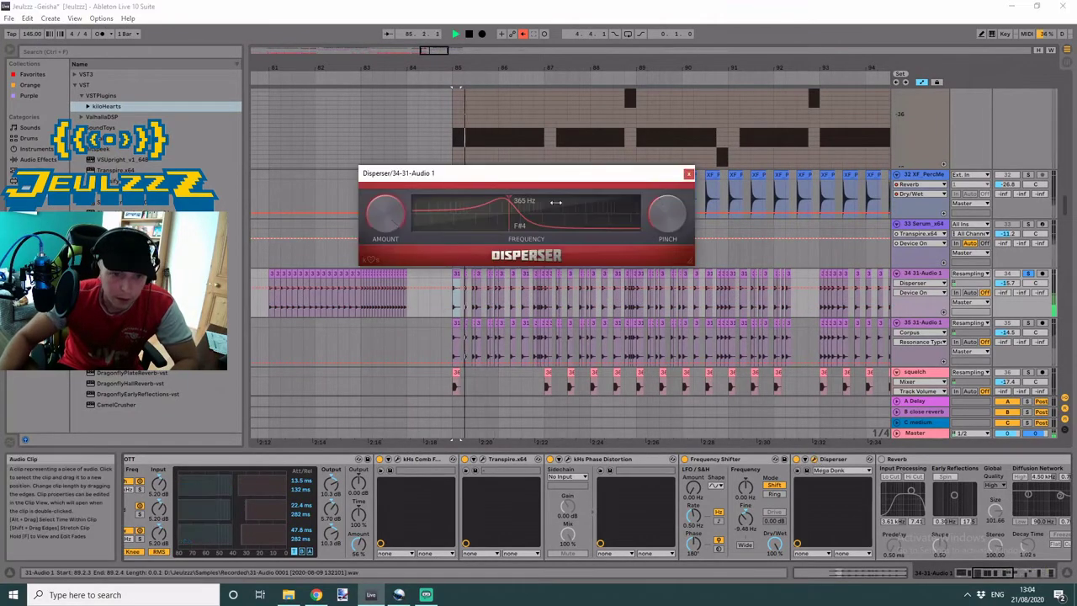
left_click_drag(476, 174, 502, 174)
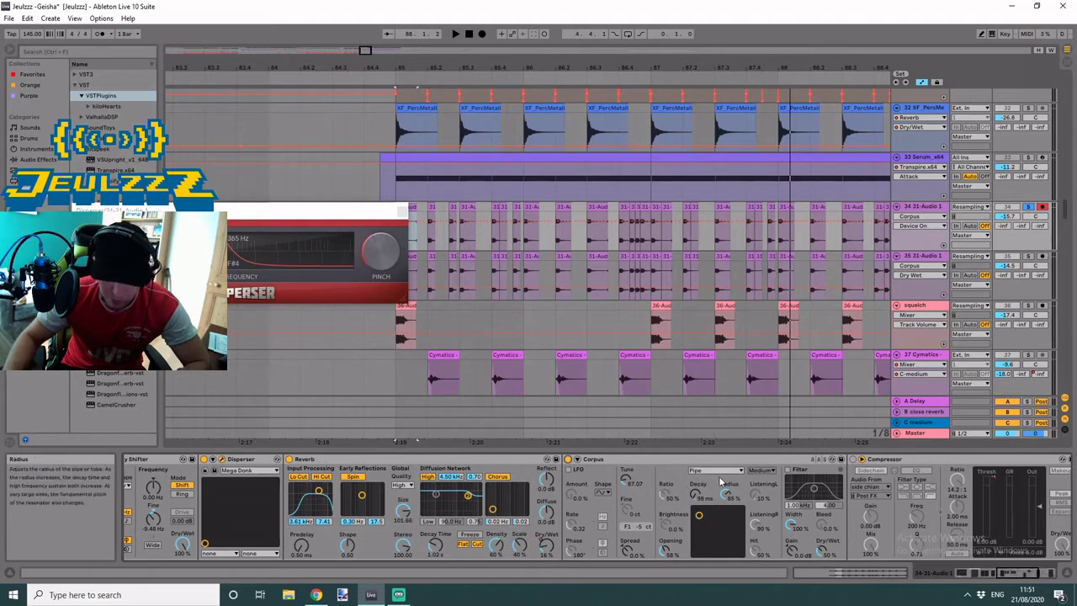
- Play track 34's clips through Reverb and Corpus, stop playback, and close the Disperser window
key("space")
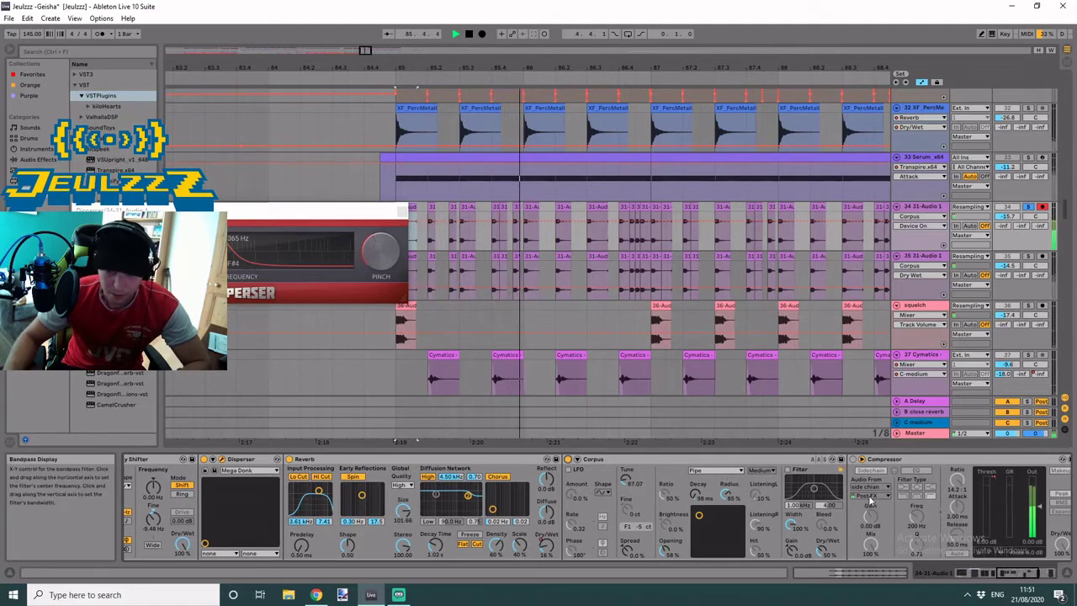
left_click_drag(1012, 572, 1023, 573)
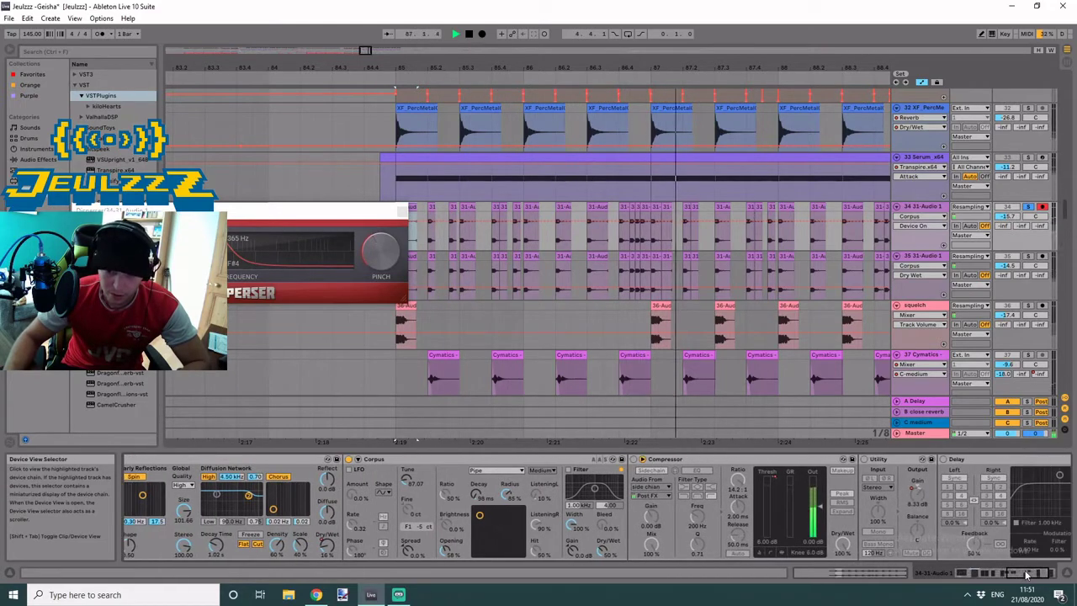
key("space")
left_click(403, 212)
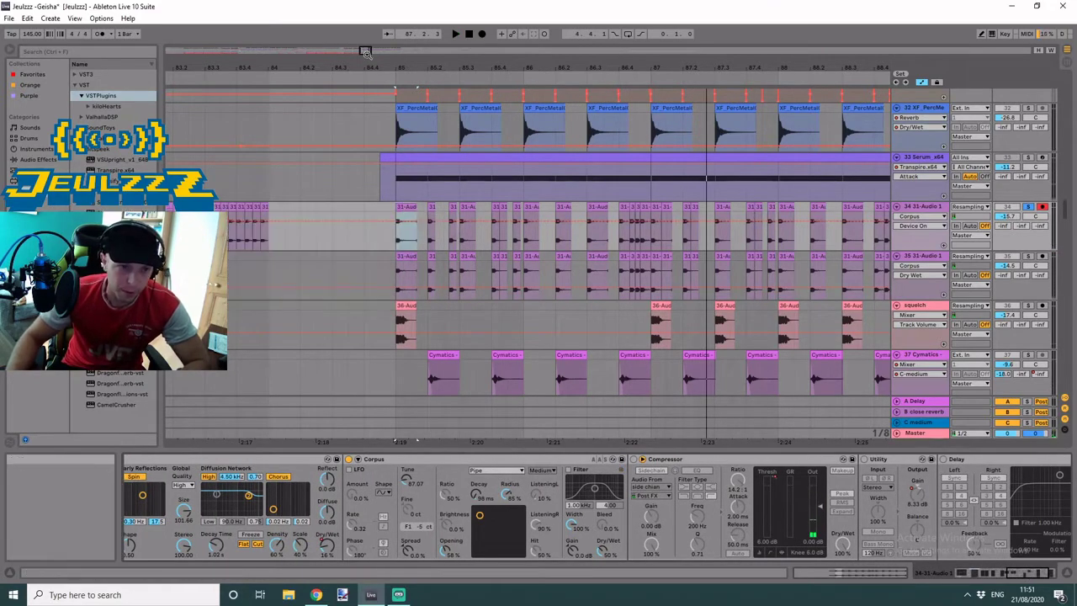
- Try a shorter and a longer end for track 34's first clip at bar 85 and undo the trimming
left_click_drag(420, 68, 656, 145)
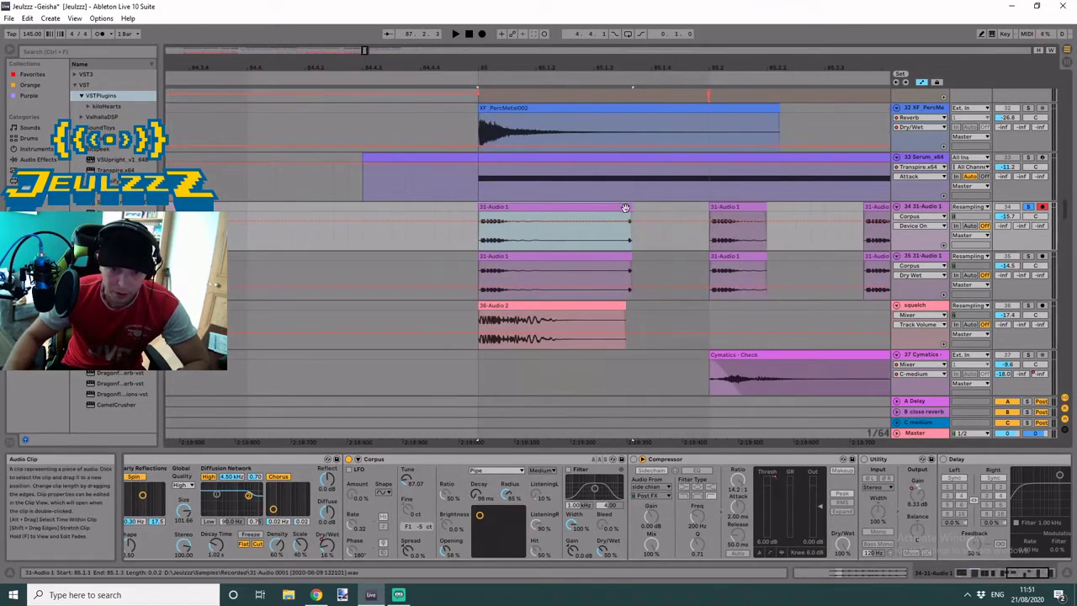
key("space")
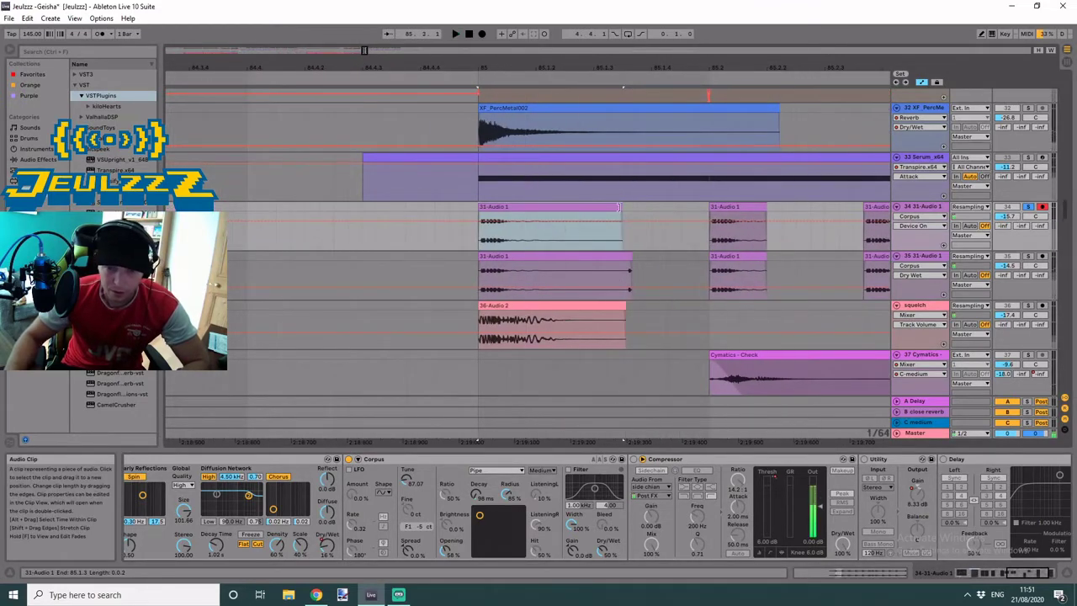
key("space")
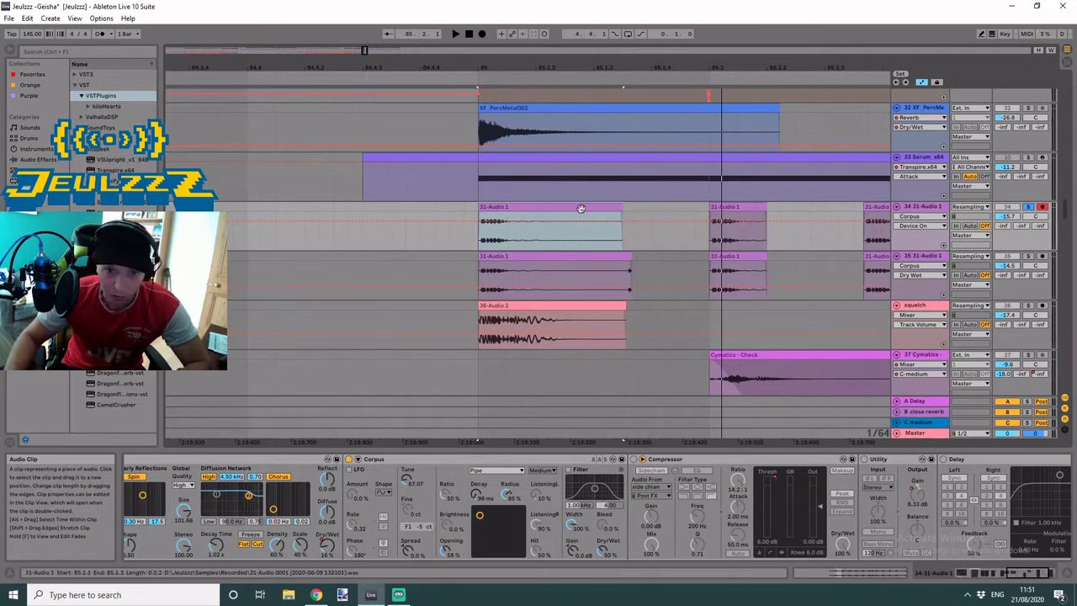
left_click_drag(631, 206, 634, 206)
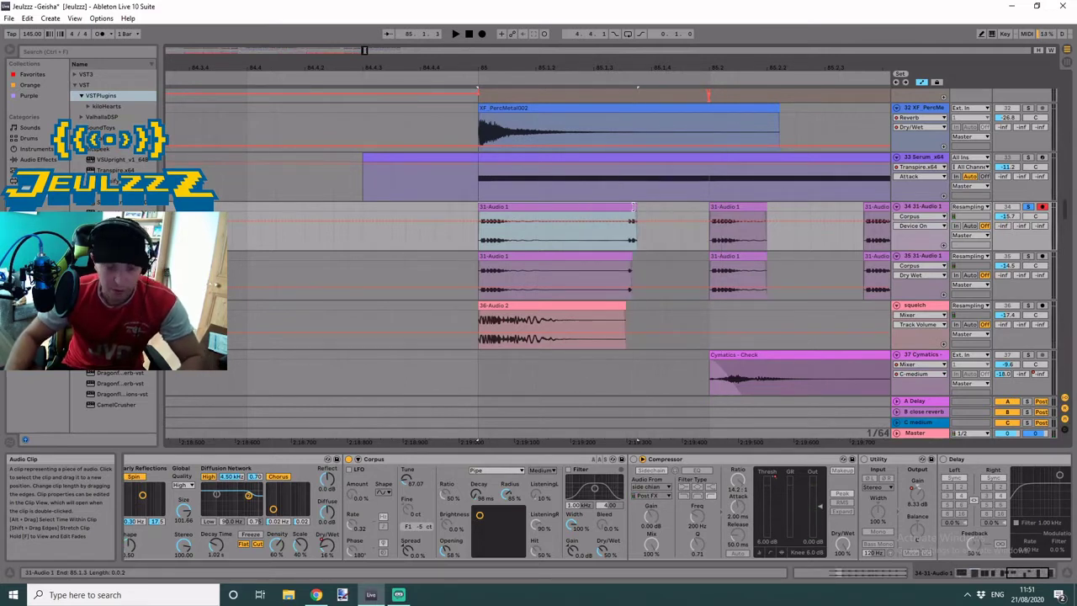
key("ctrl+z")
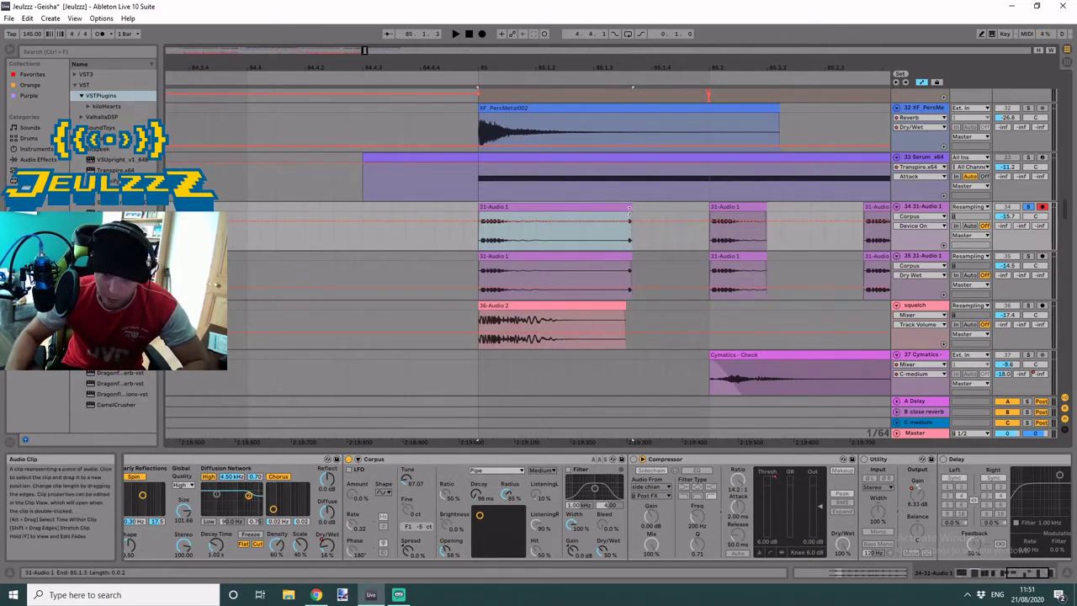
- Switch on the side-chained Compressor in track 34's rack and play the clips through it
key("space")
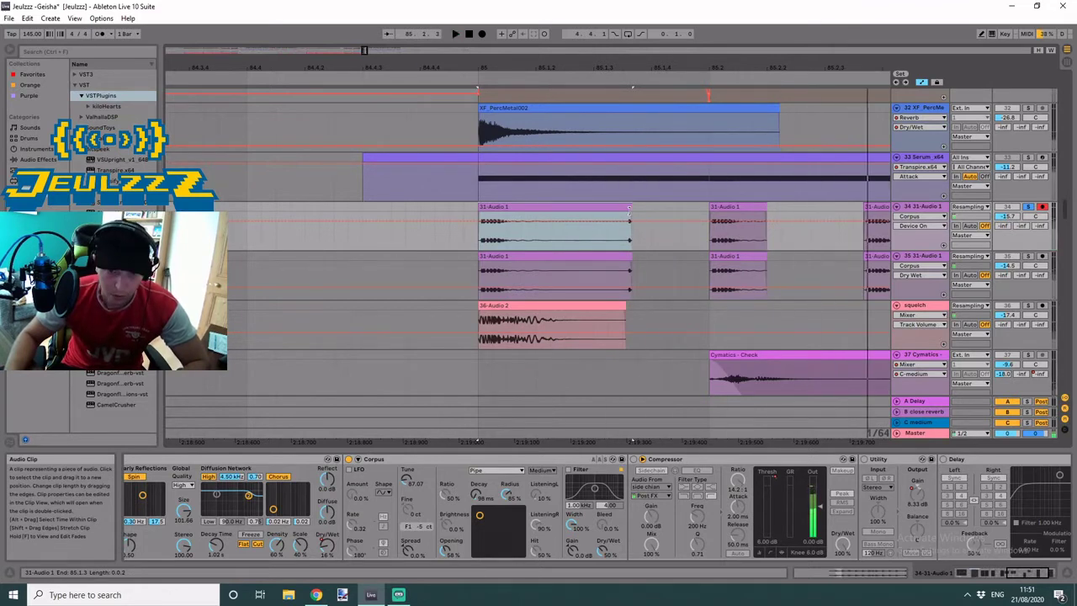
left_click(1025, 574)
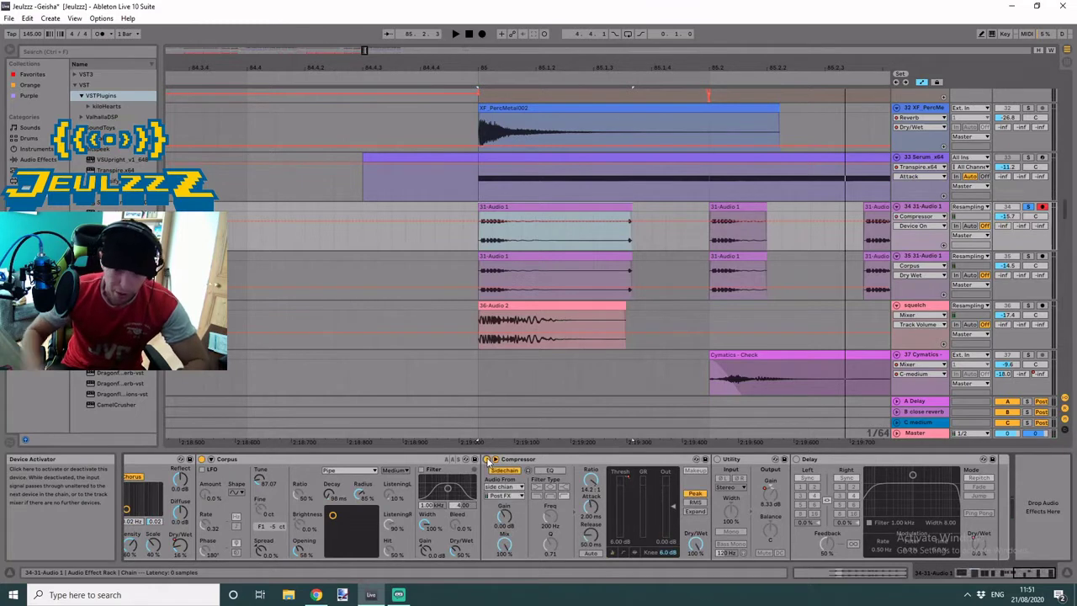
key("space")
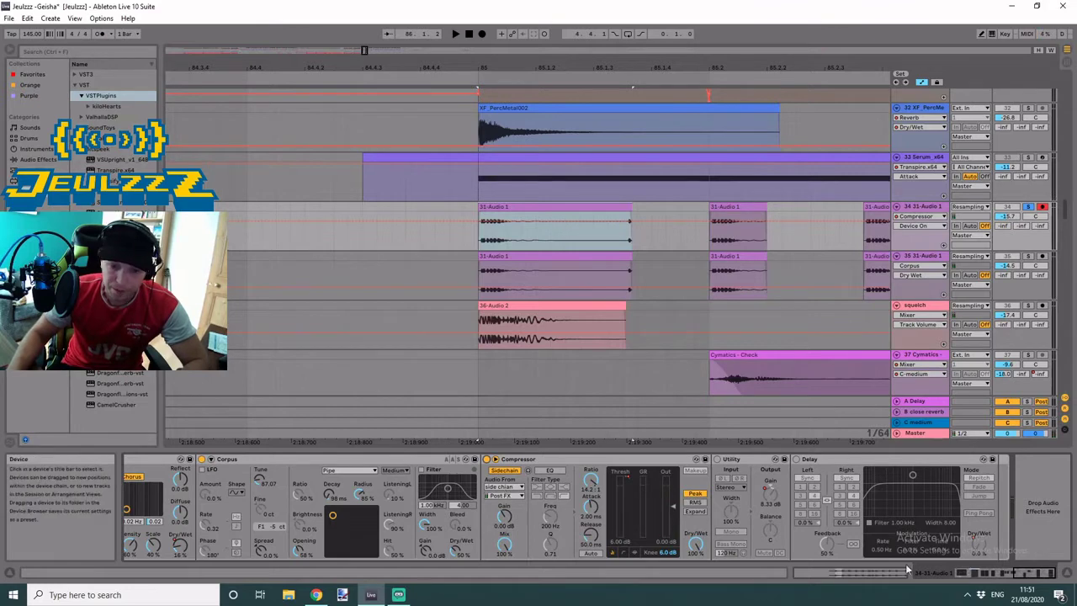
- Examine the KEY clip on the side chain track and return to the first clip on track 34
left_click_drag(1064, 209, 1058, 78)
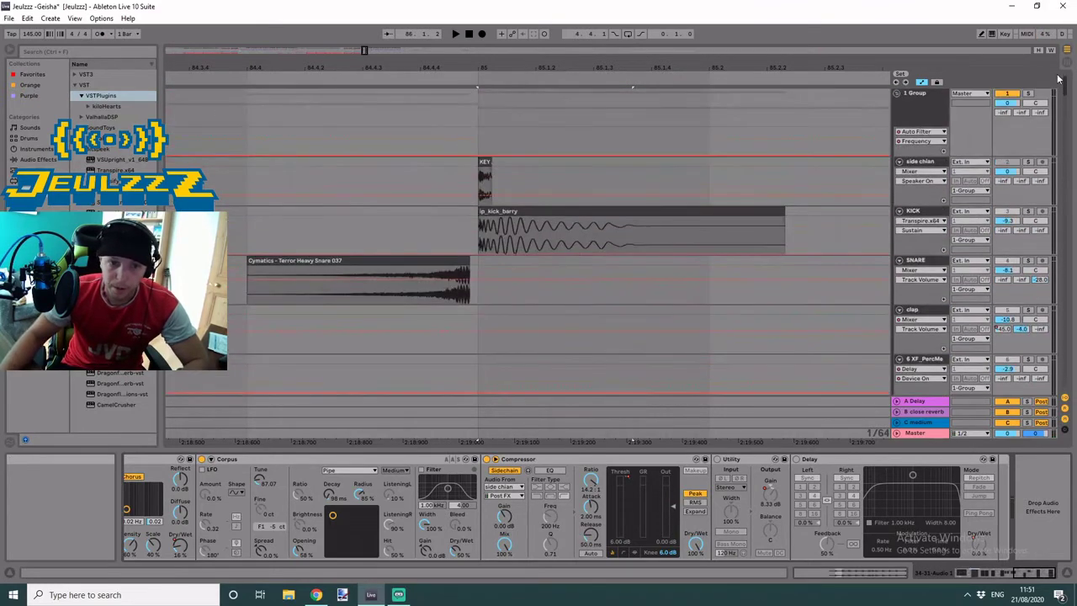
left_click(484, 163)
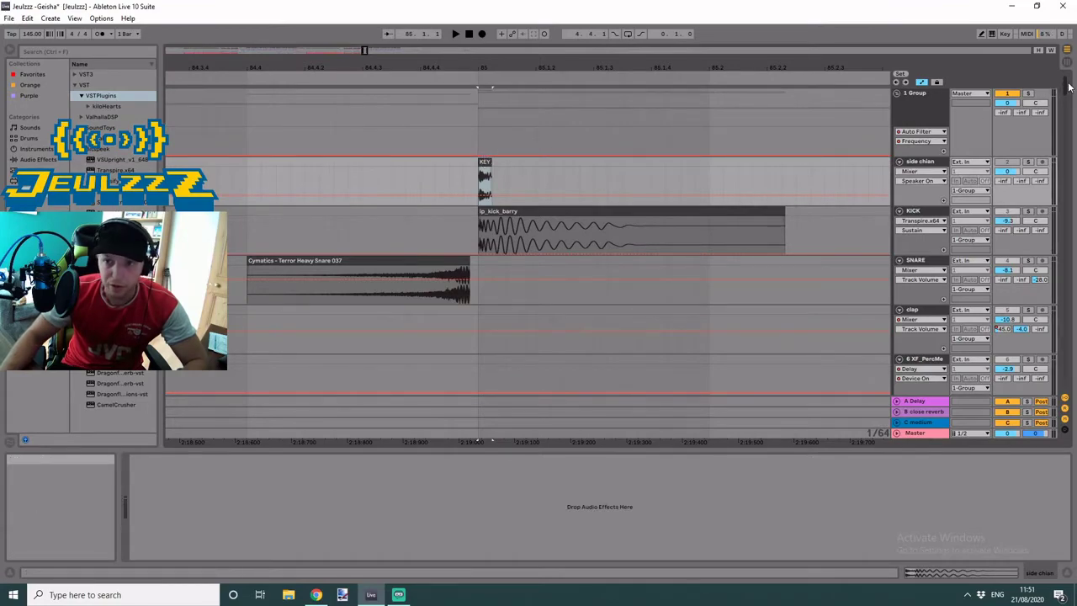
left_click_drag(1068, 87, 1073, 214)
left_click(554, 159)
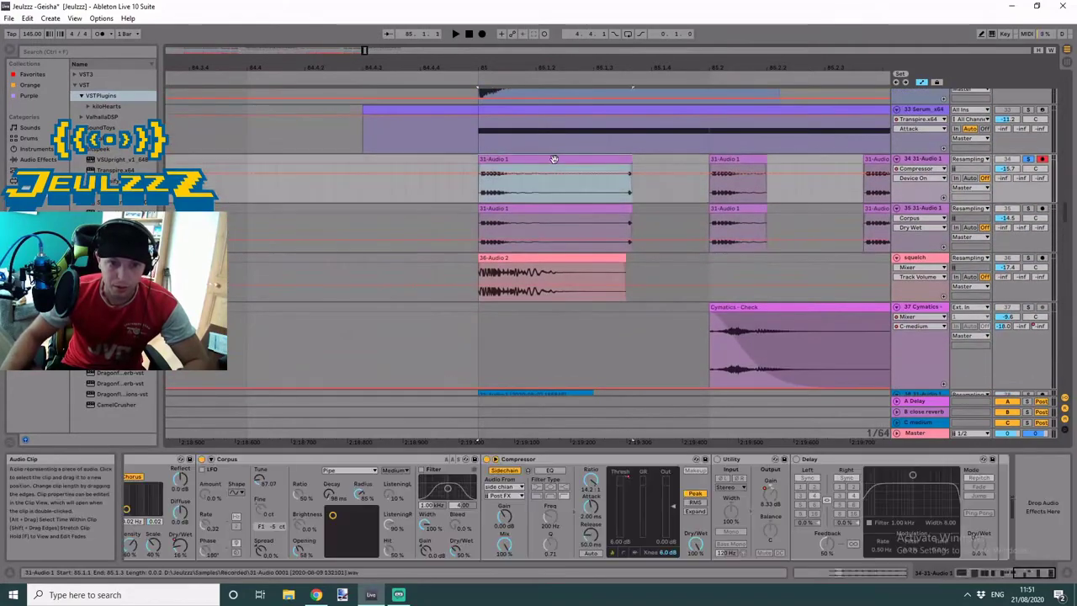
- Switch on Utility in track 34's rack and play the clips from bar 85 through it
key("space")
key("space")
left_click(717, 460)
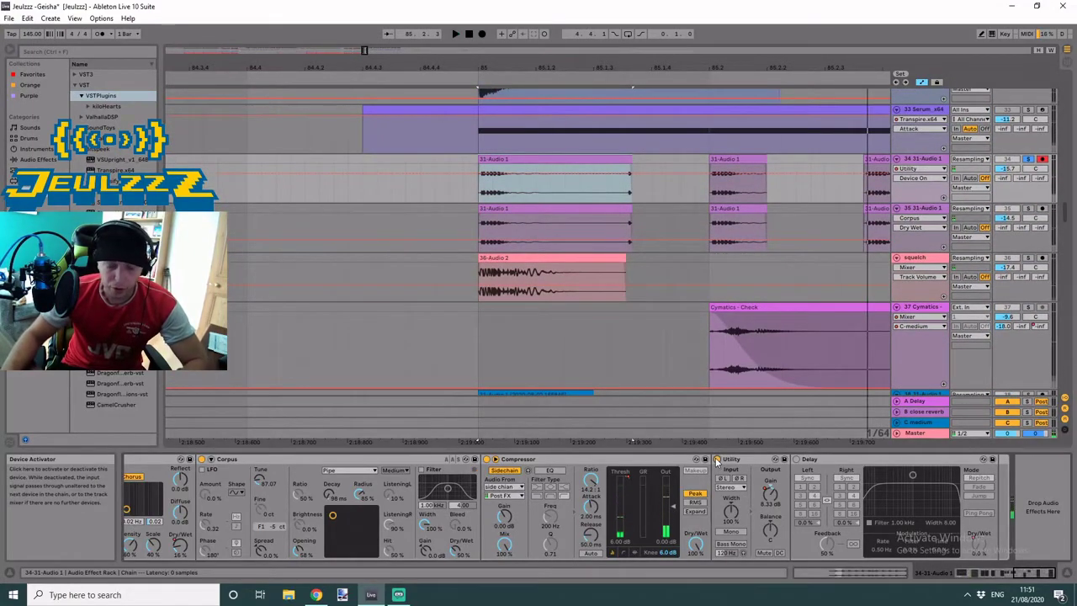
key("space")
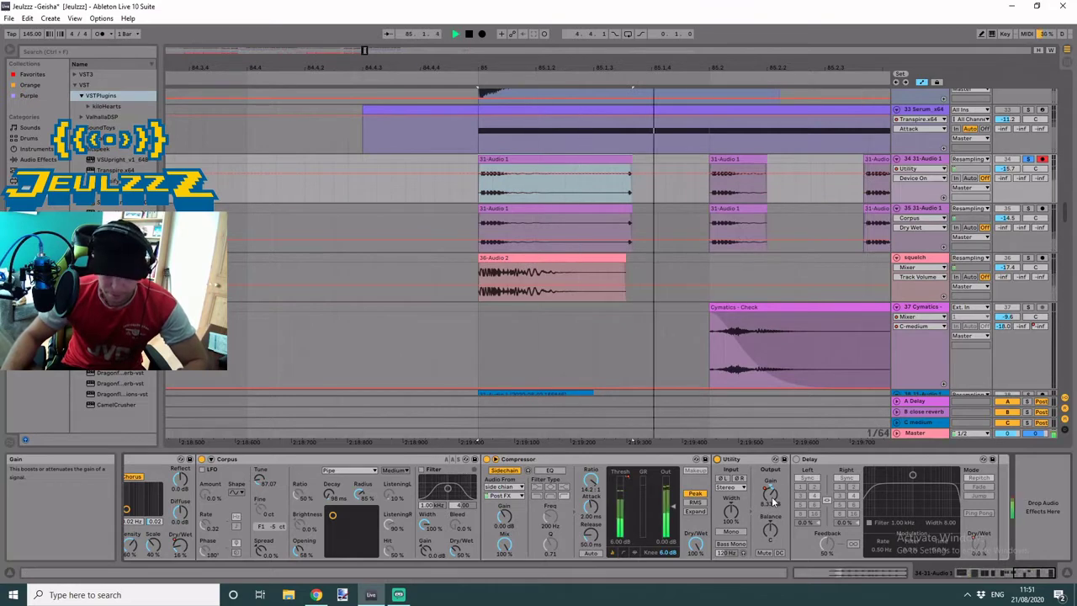
left_click_drag(690, 67, 656, 32)
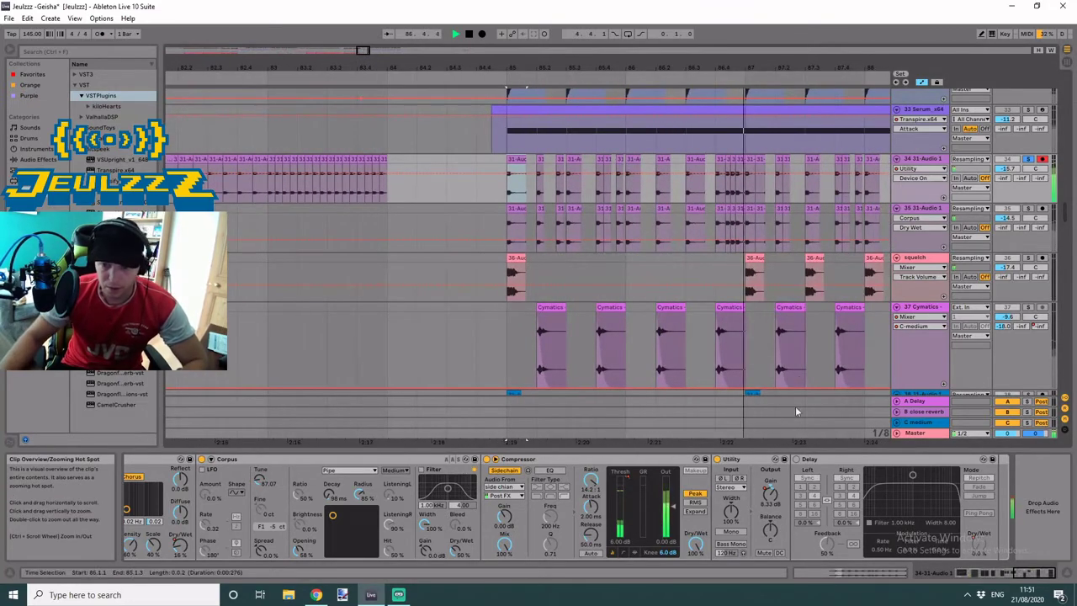
- Switch on Delay at the end of track 34's rack and show its Dry/Wet automation lane
left_click(797, 458)
left_click_drag(359, 51, 377, 71)
key("space")
left_click(981, 544)
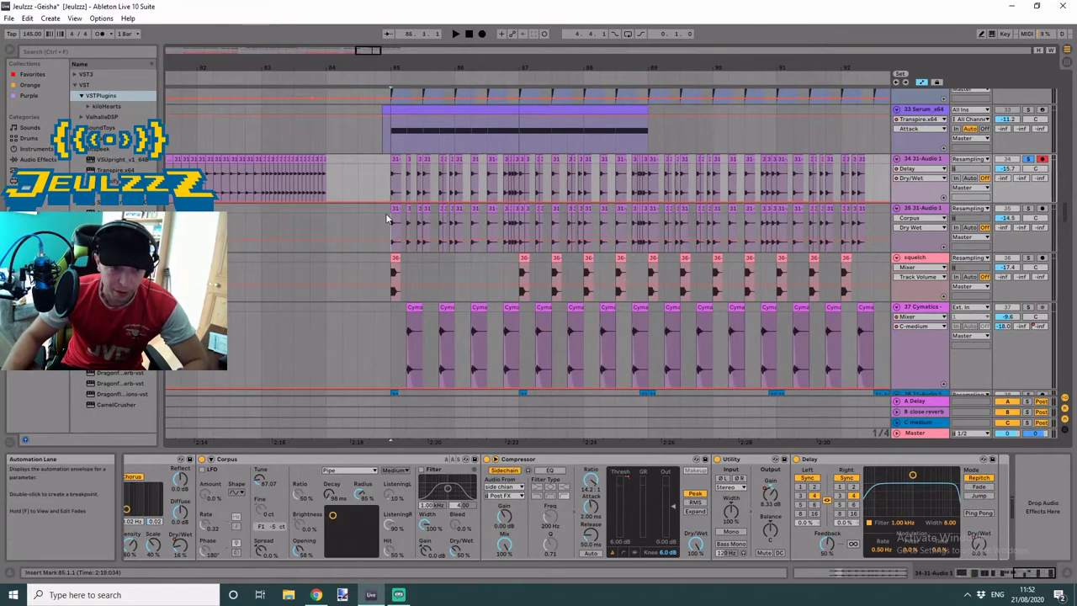
- Show the Delay automation on track 35 and look through its list of automatable parameters
left_click(691, 265)
left_click(935, 218)
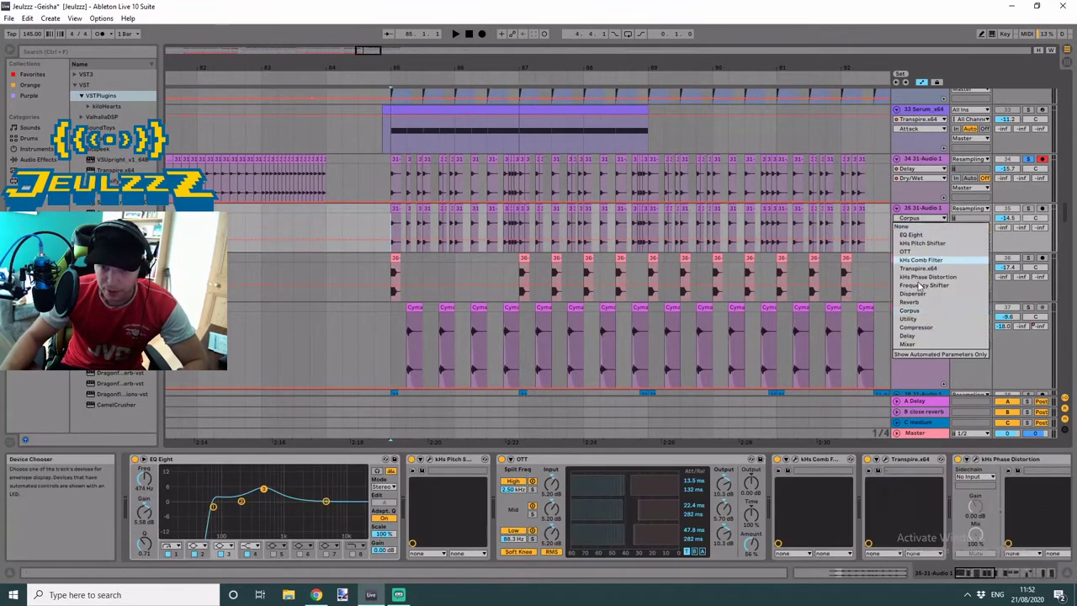
left_click(918, 328)
left_click(919, 229)
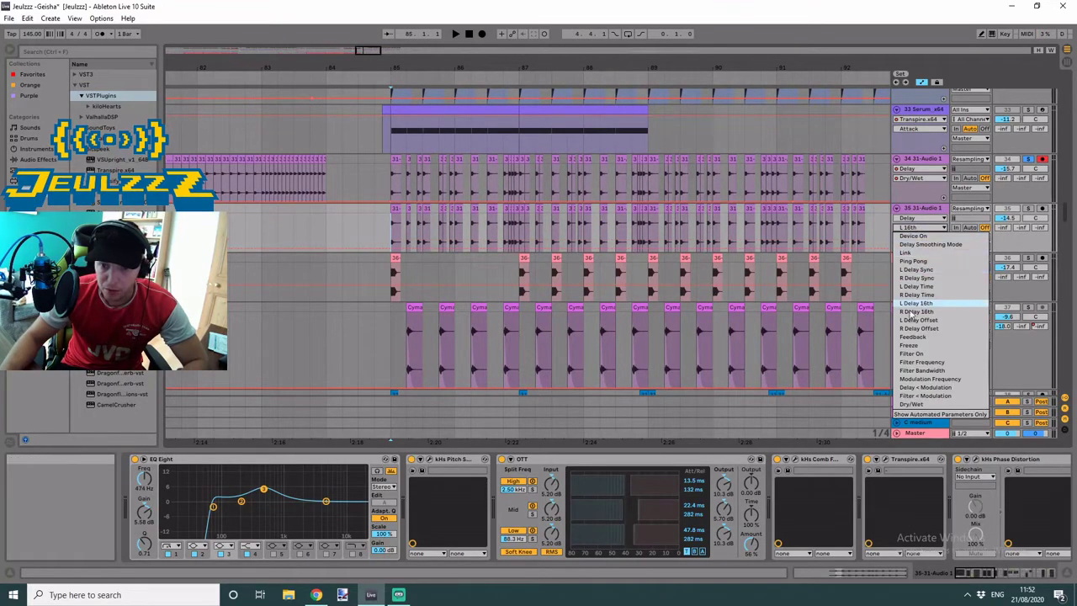
left_click(369, 211)
- Examine the Delay Dry/Wet automation on track 34 across the whole pluck section
left_click_drag(362, 54, 373, 21)
left_click(346, 171)
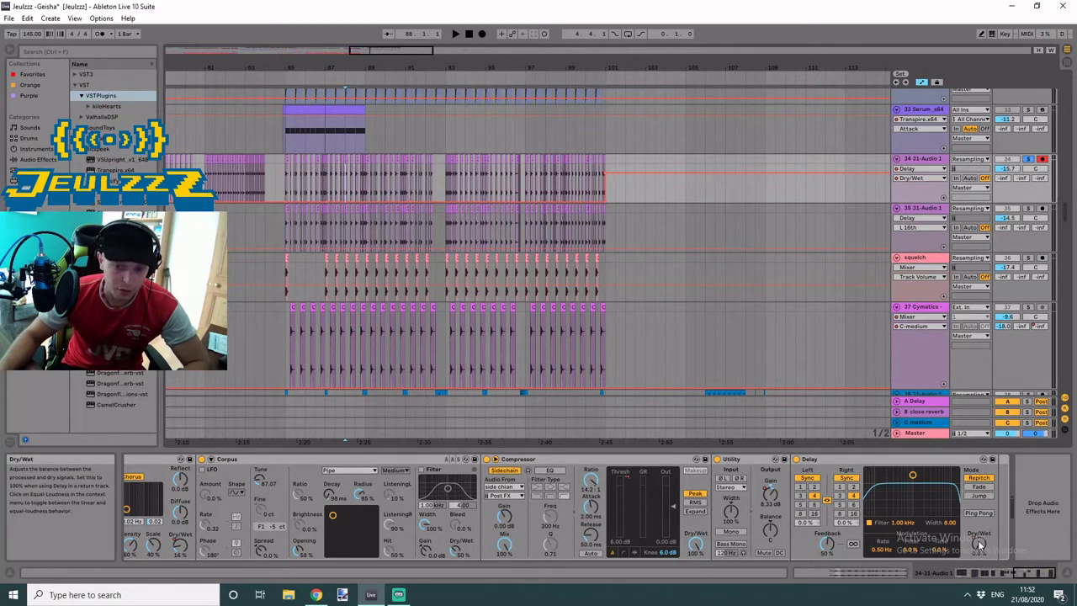
left_click_drag(379, 51, 839, 257)
- Solo track 35 in place of track 34 and select its first clip at bar 85
left_click(1028, 208)
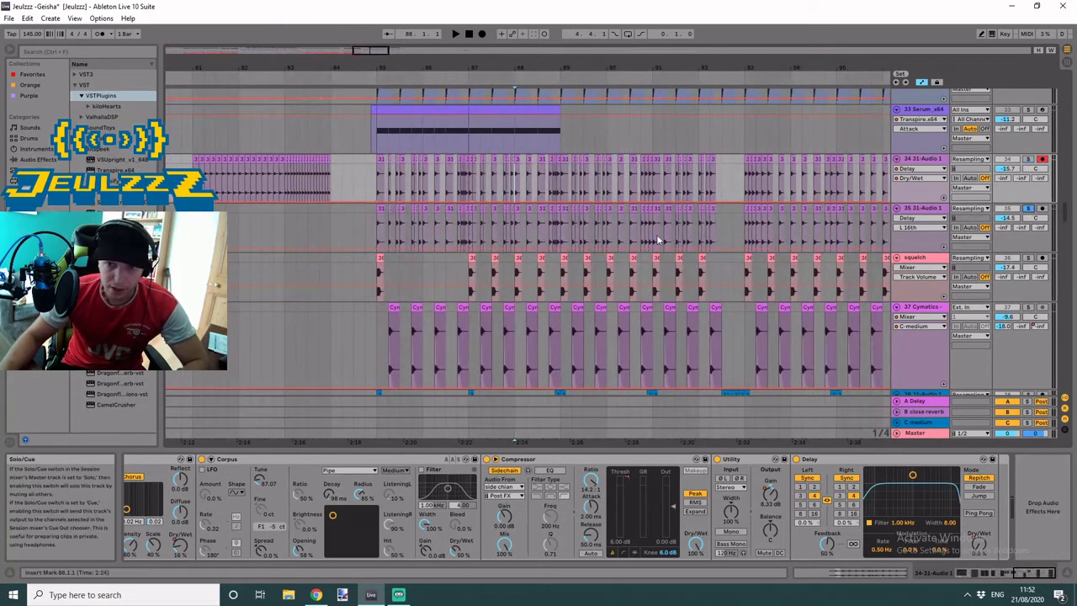
left_click(380, 209)
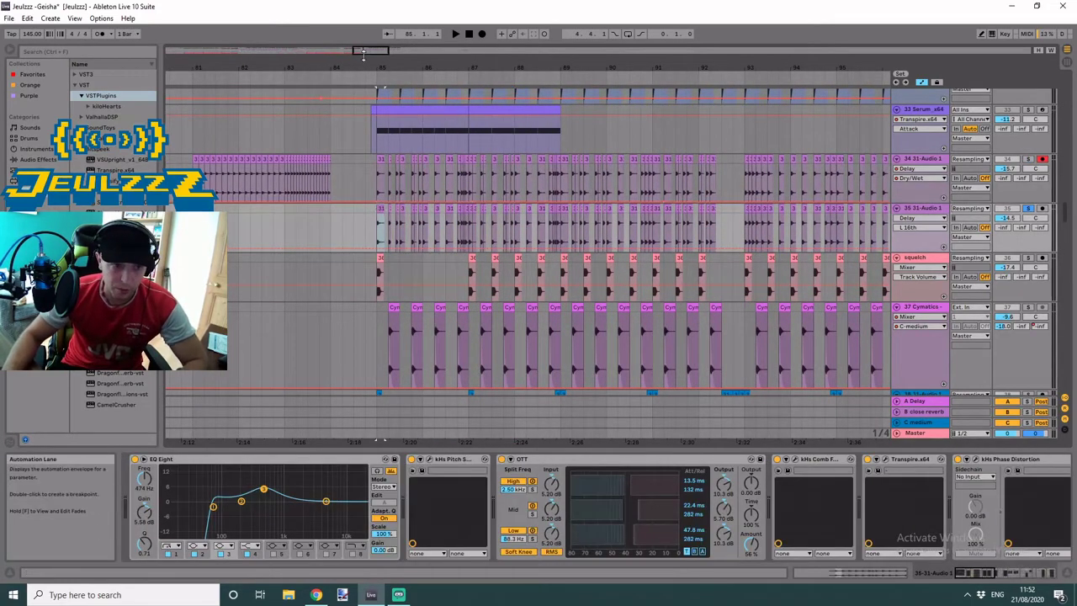
left_click_drag(363, 55, 365, 34)
left_click_drag(374, 52, 374, 35)
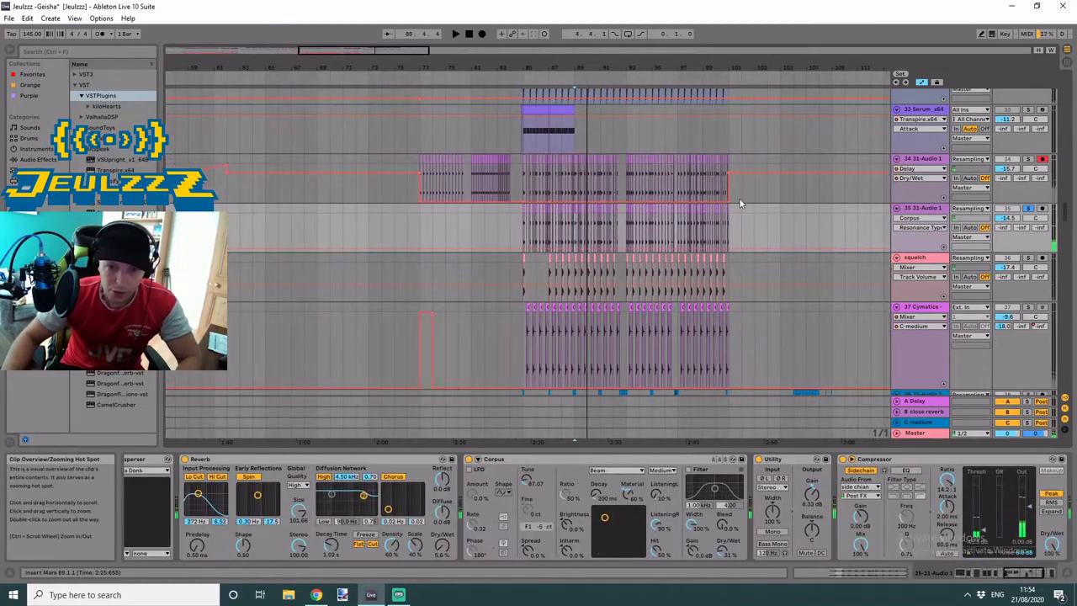
- Examine the Corpus resonance type and the remaining devices through to Delay in track 35's effect chain
left_click(740, 206)
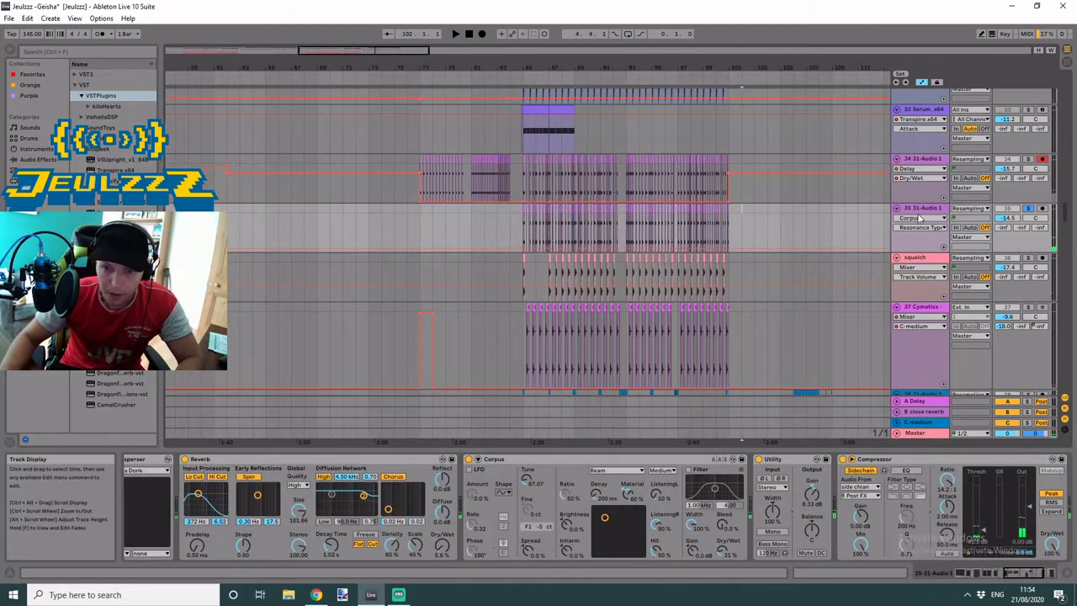
left_click(919, 167)
left_click(917, 210)
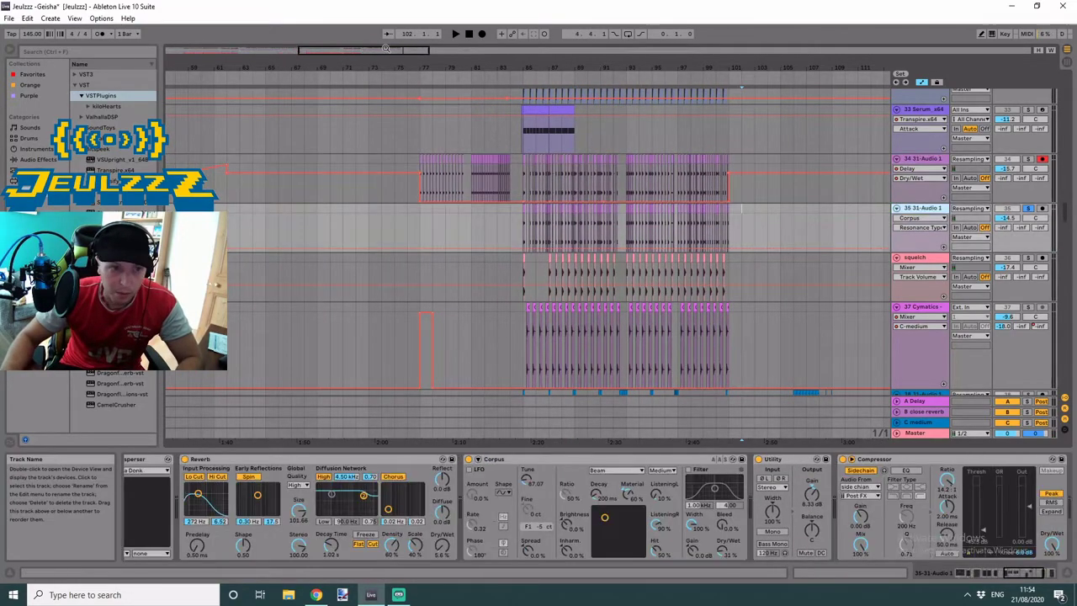
left_click_drag(385, 48, 474, 231)
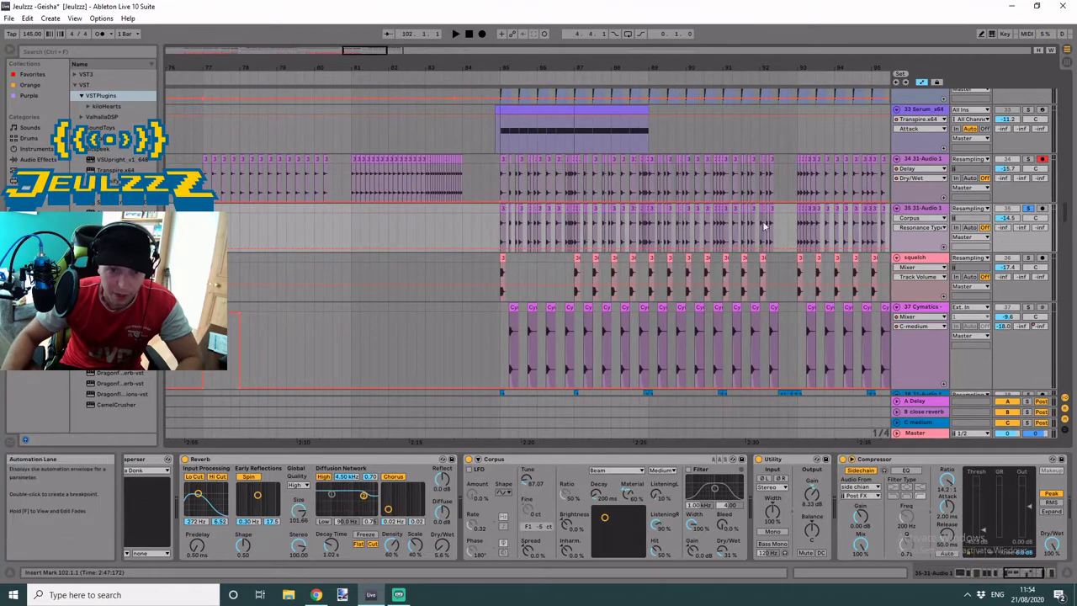
left_click_drag(380, 53, 385, 8)
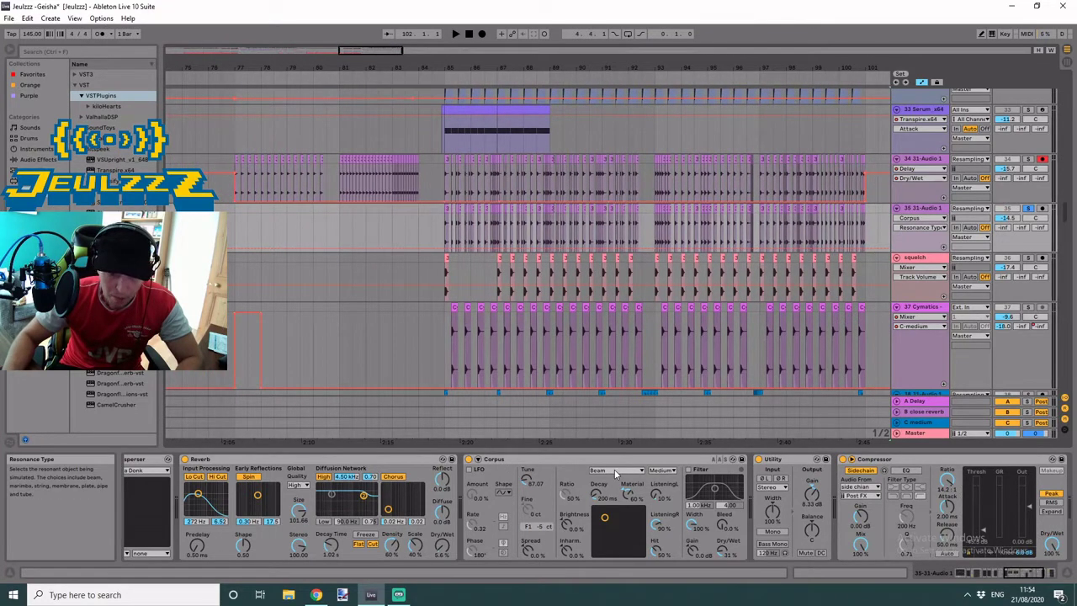
left_click_drag(1018, 574, 1060, 573)
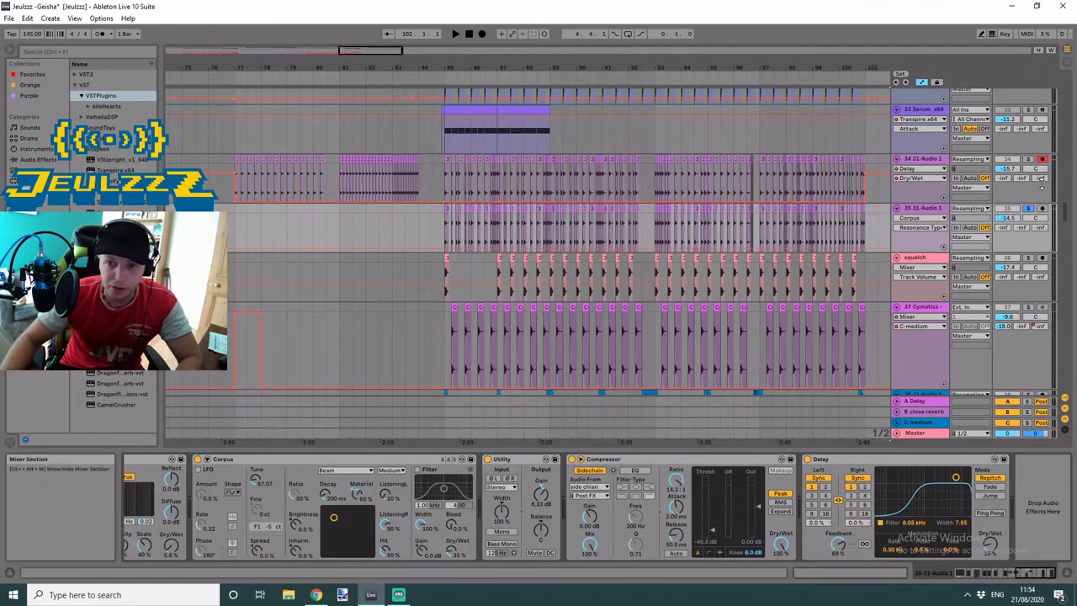
- Solo track 34 alongside track 35 and show the squelch track's device chain
left_click(1028, 159)
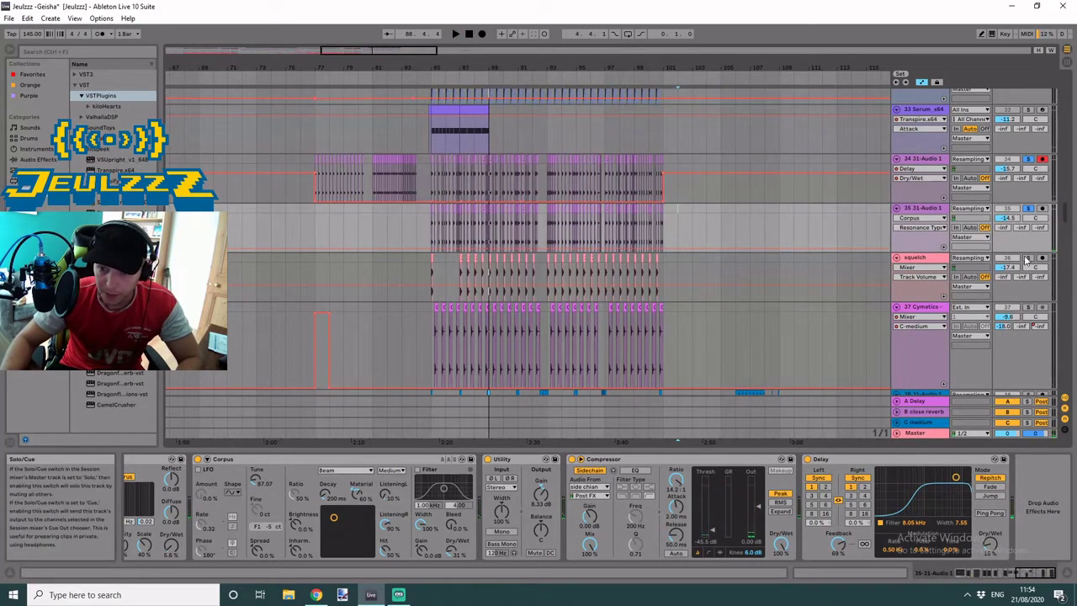
left_click(461, 261)
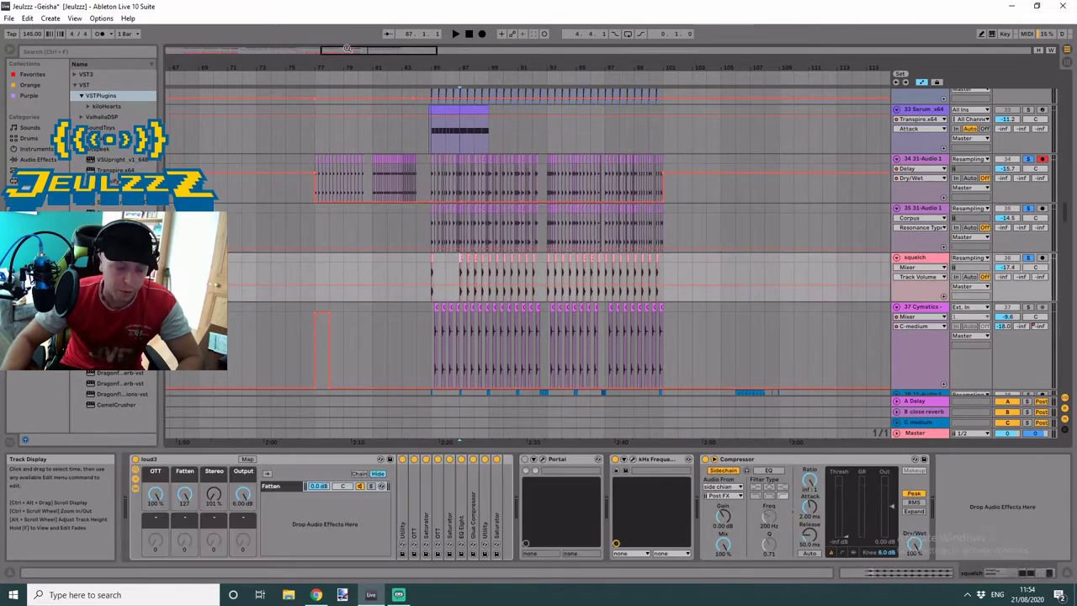
- Play the pluck and squelch layers around bar 85 and pick the track 38 audio near bar 92 for listening
left_click_drag(419, 68, 416, 118)
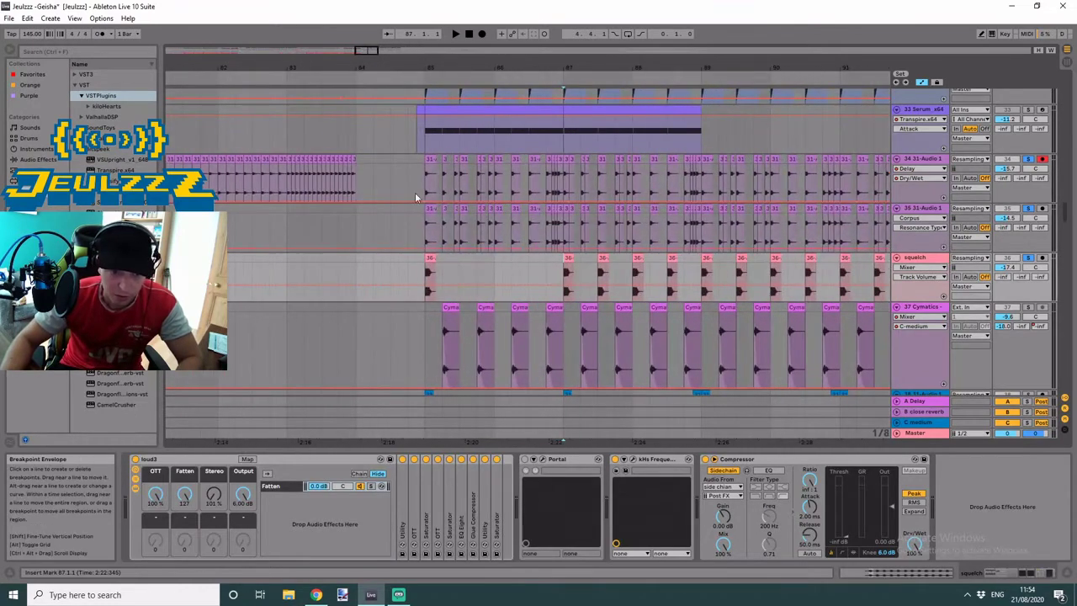
key("space")
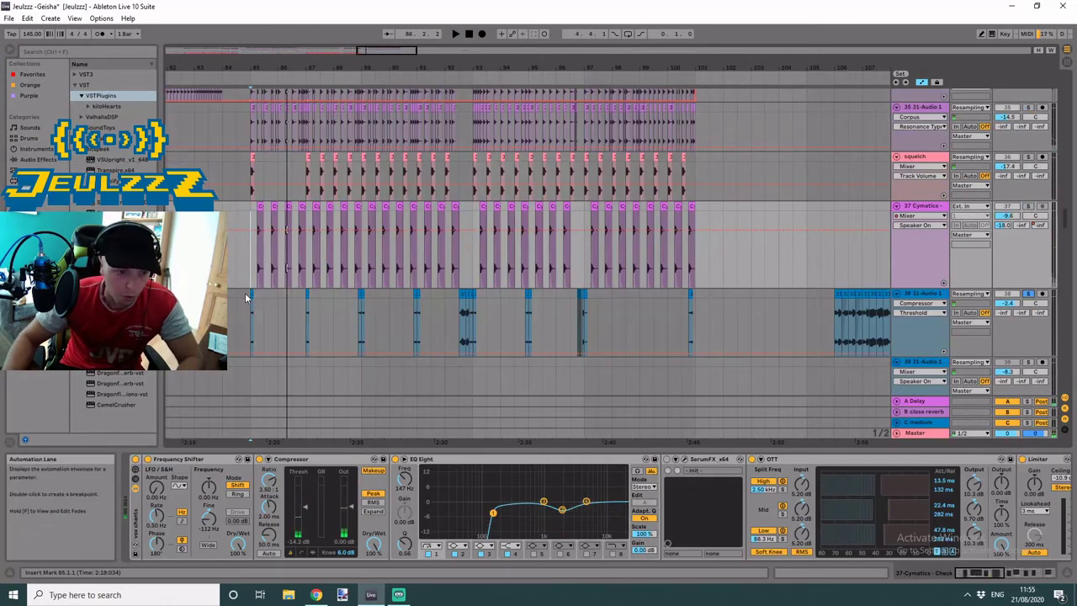
left_click(466, 324)
key("space")
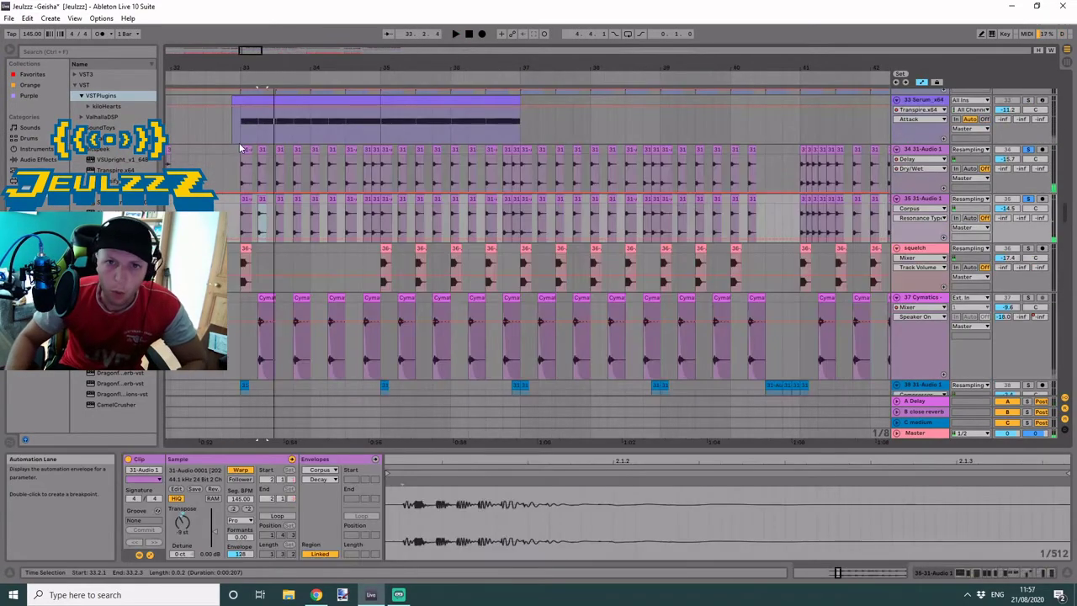
- Compare the transposition of the first two track 34 clips at bar 33 while auditioning them
left_click_drag(236, 68, 321, 157)
left_click(327, 154)
left_click(334, 150)
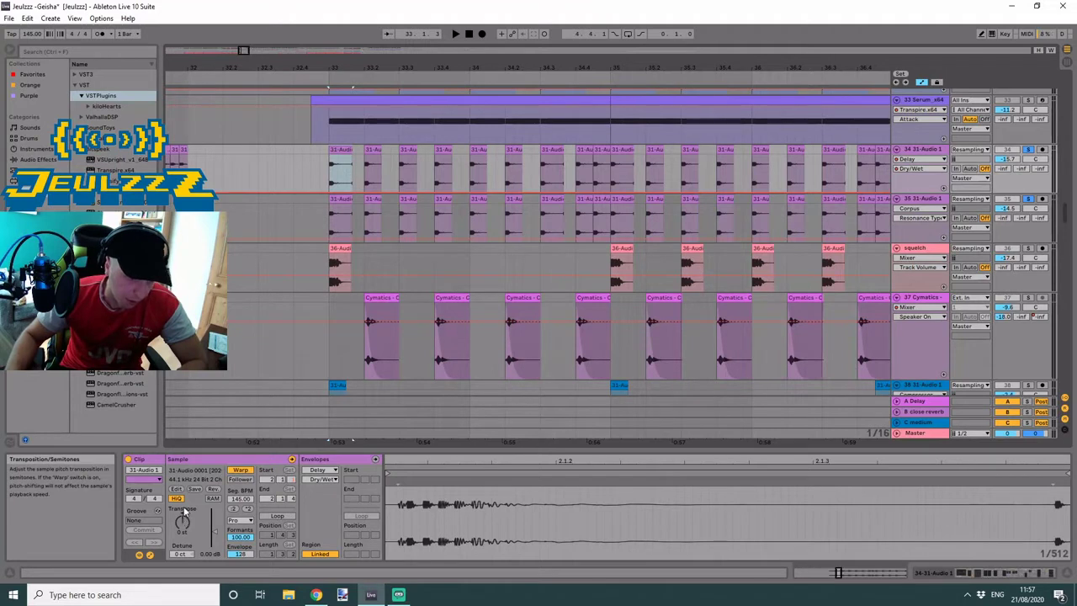
left_click(373, 150)
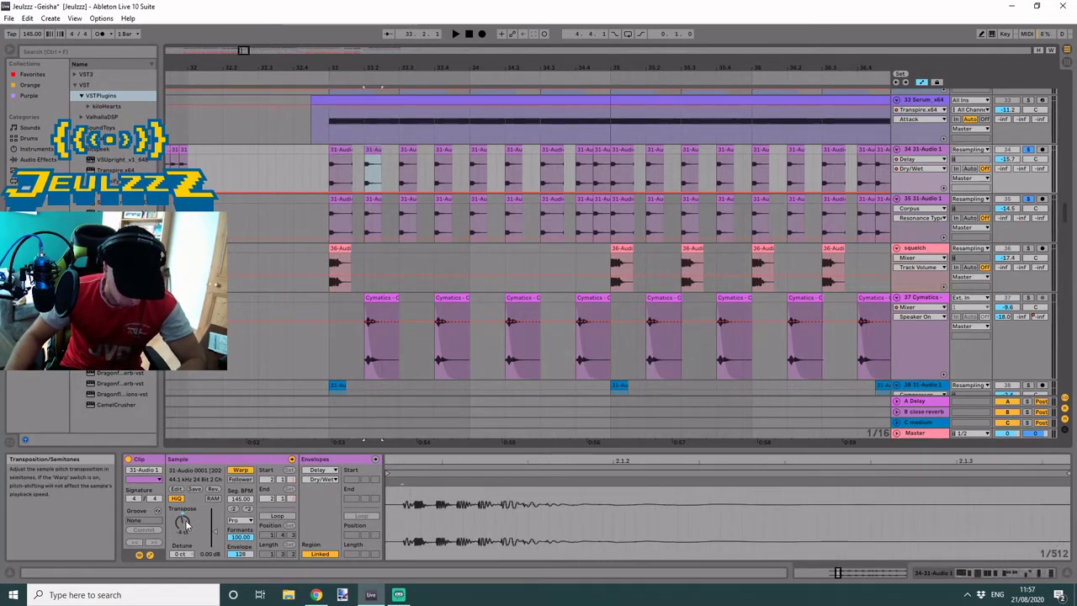
left_click(329, 150)
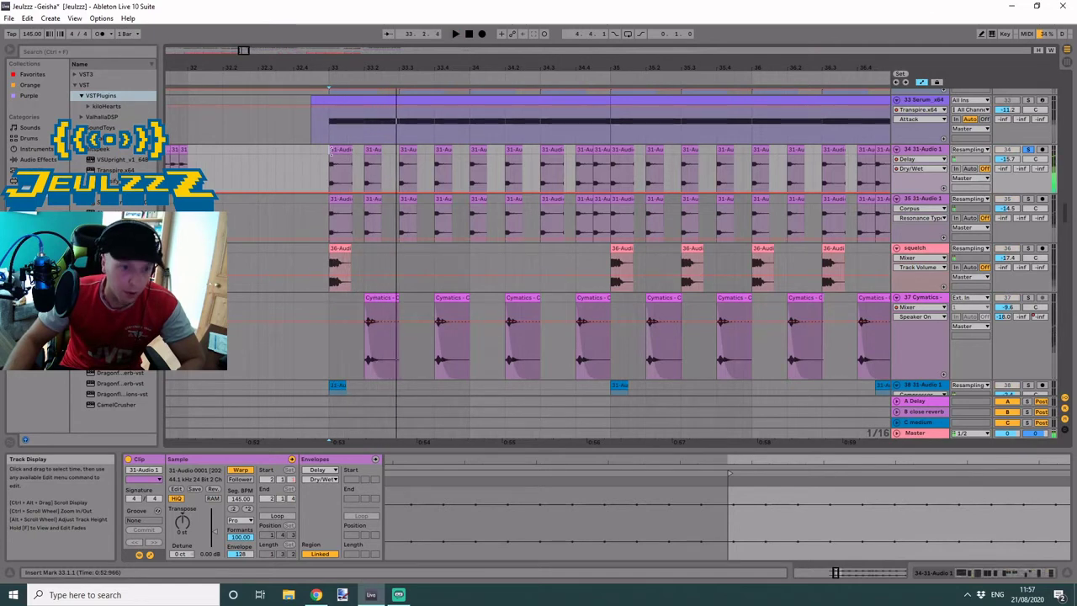
left_click(371, 149)
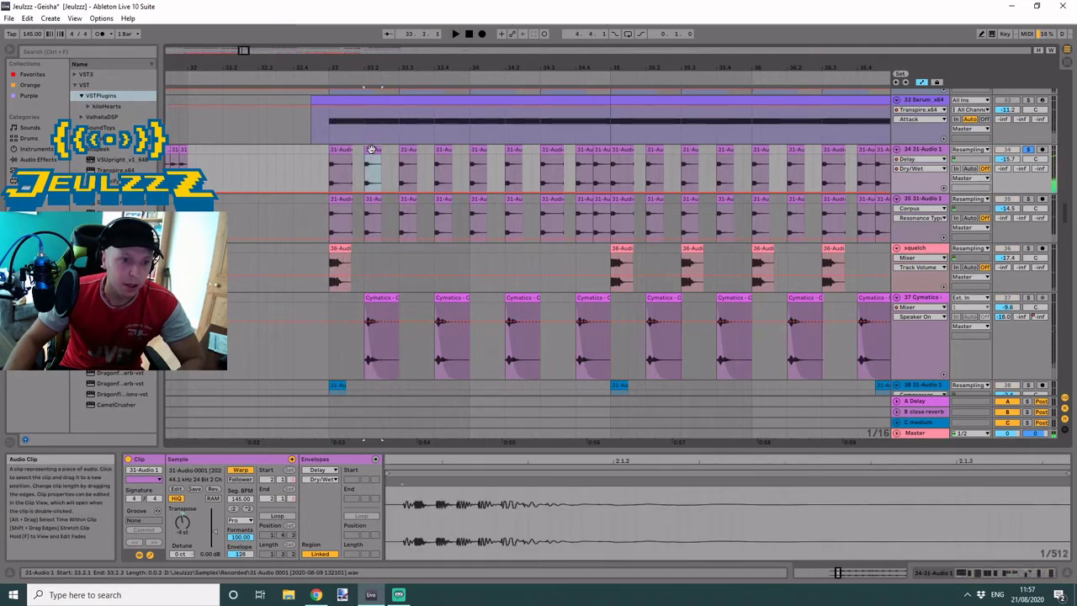
- Transpose the first track 34 clip at bar 33 to -4 st and audition the pluck pattern
left_click(183, 520)
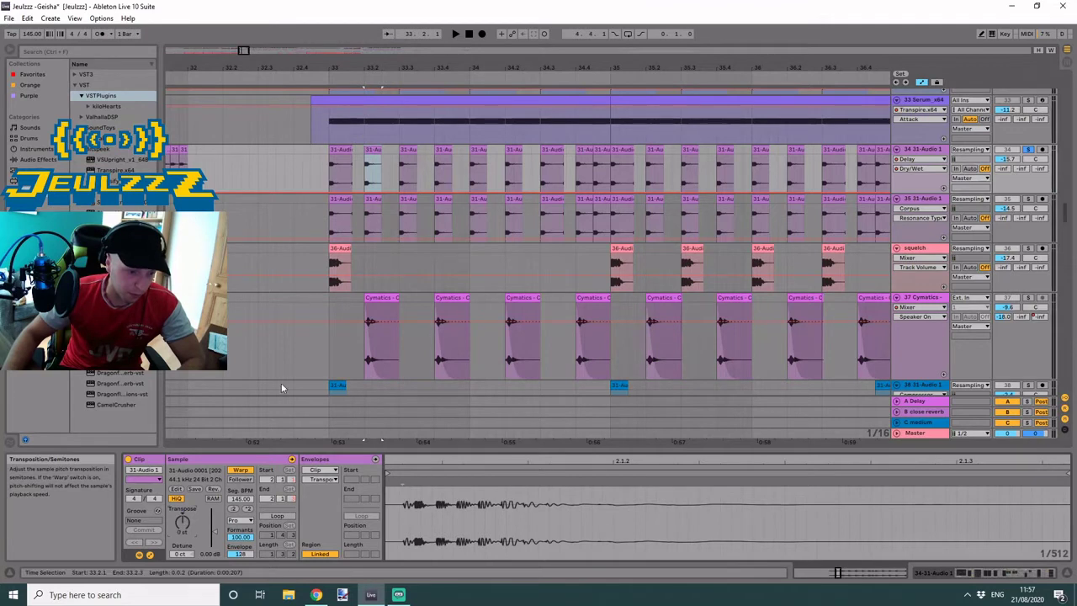
left_click(338, 156)
key("space")
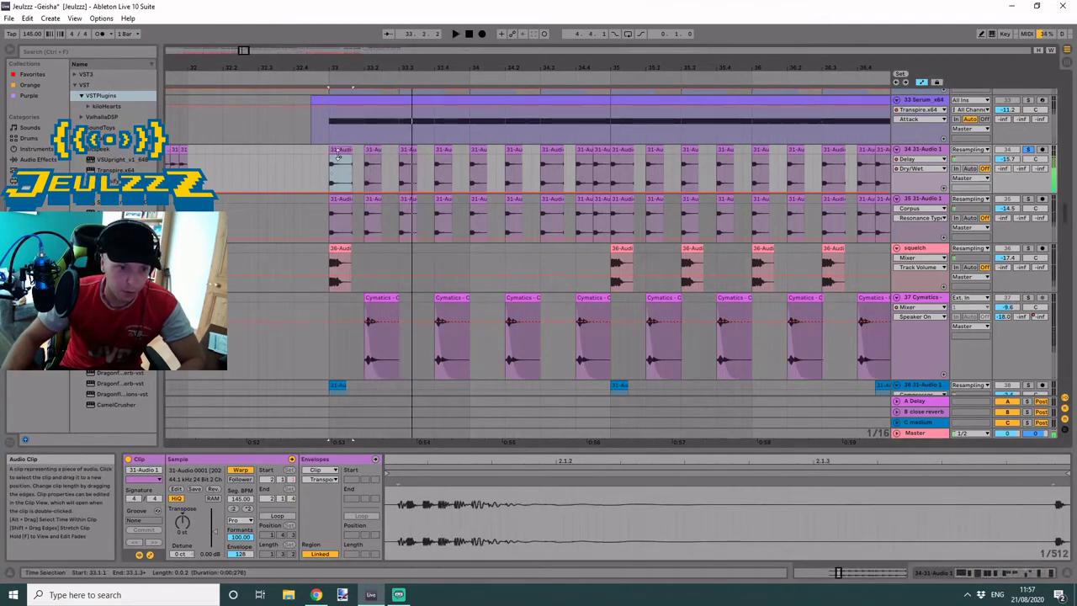
key("space")
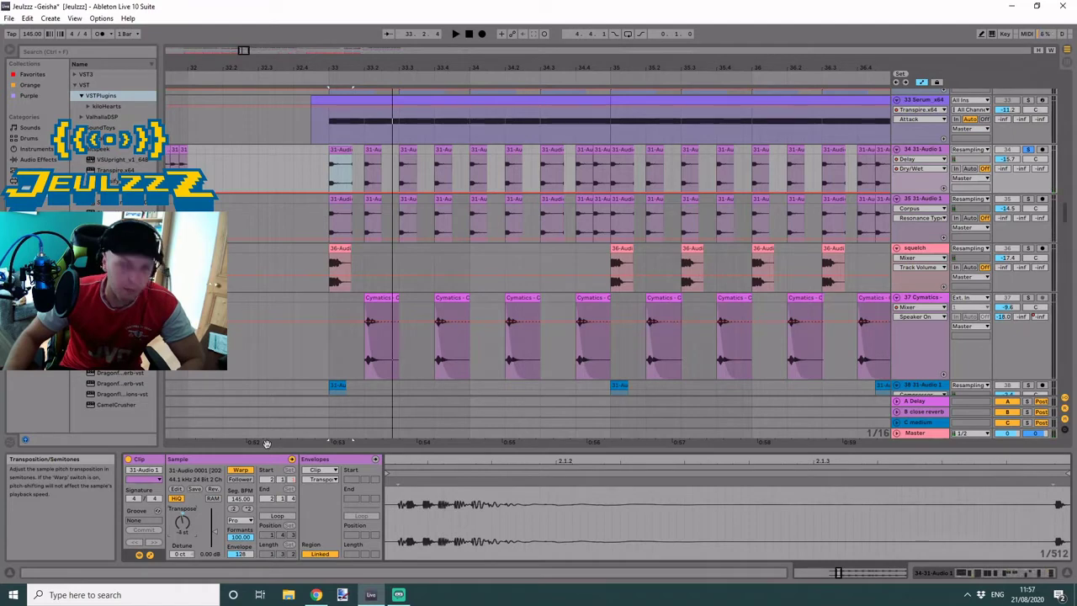
- Examine the Operator Volume automation on the sub track, especially the shapes around bars 38 to 46
scroll(243, 49, "down", 5)
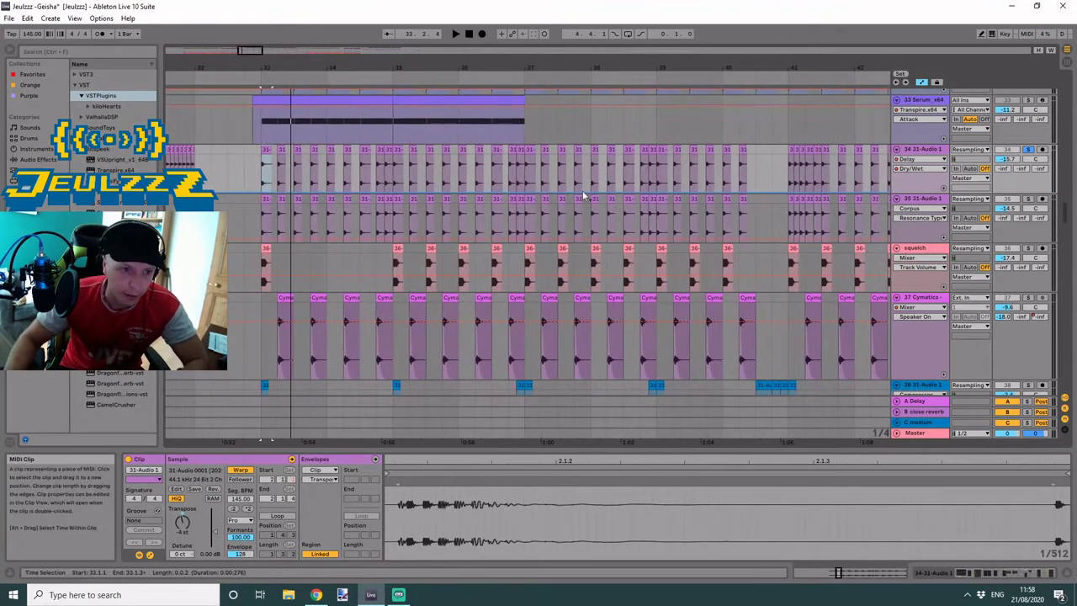
key("space")
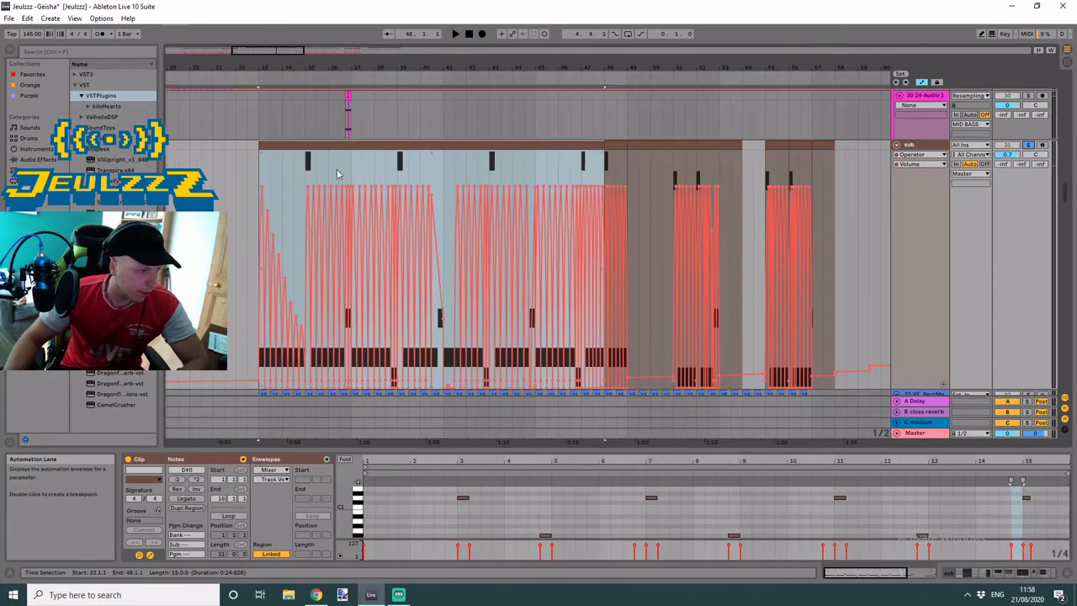
scroll(364, 81, "up", 5)
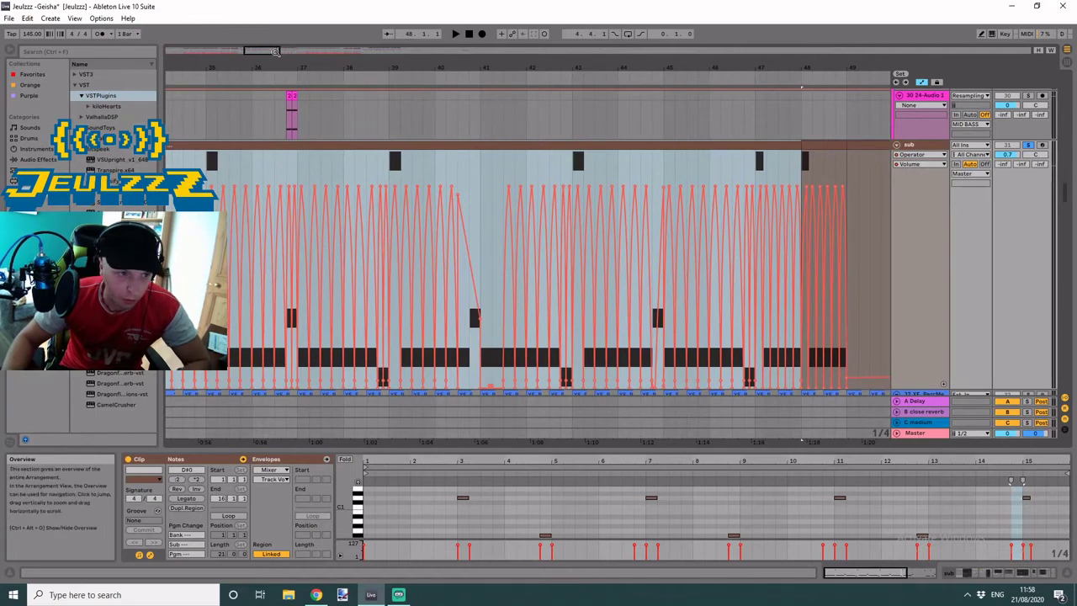
left_click_drag(584, 67, 623, 99)
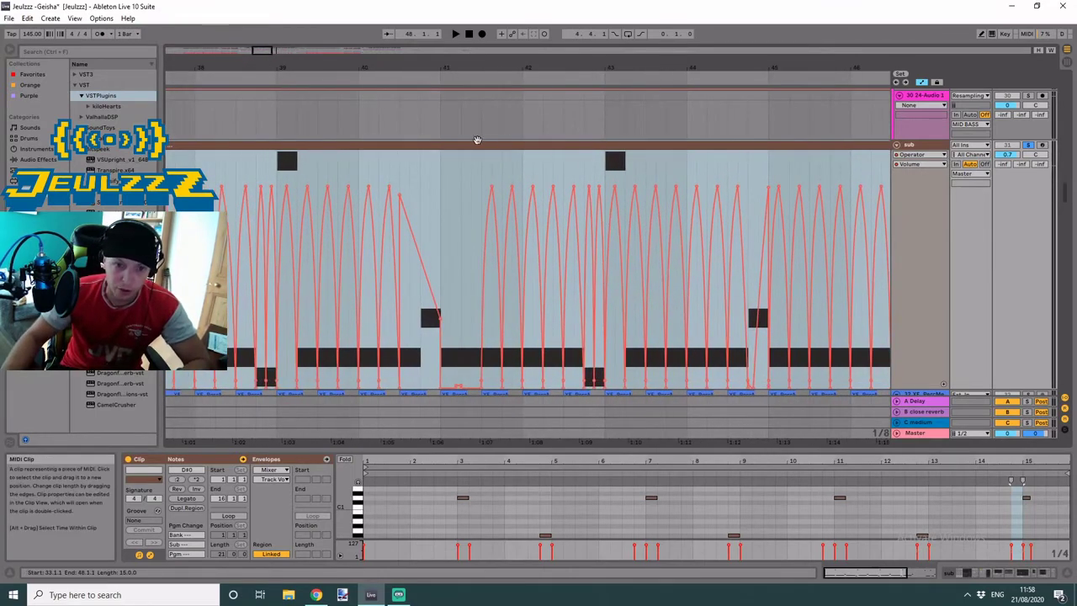
scroll(495, 172, "down", 1)
scroll(495, 172, "up", 2)
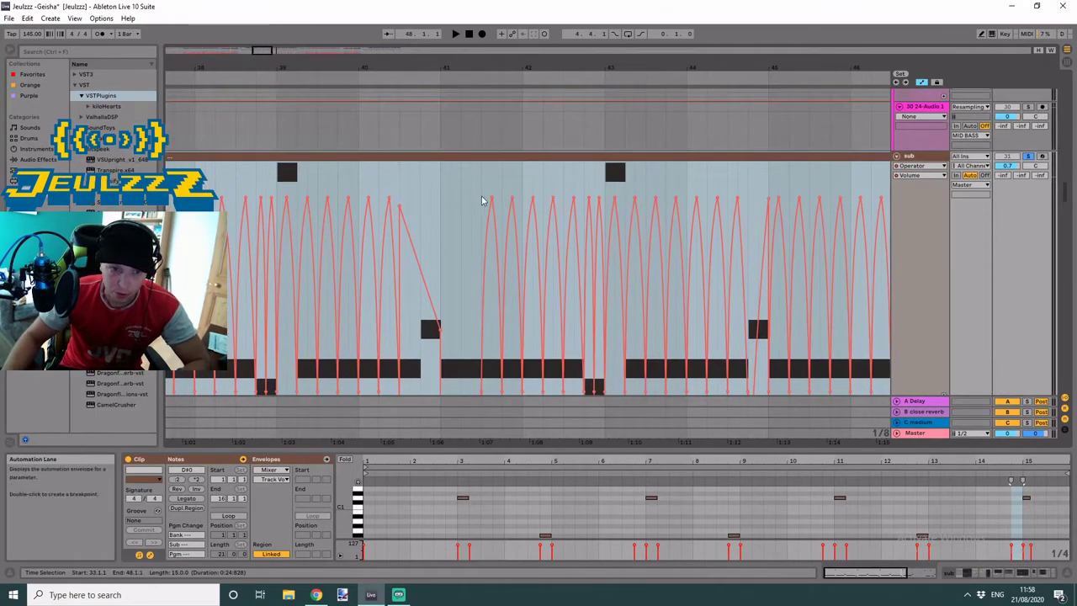
mouse_move(495, 201)
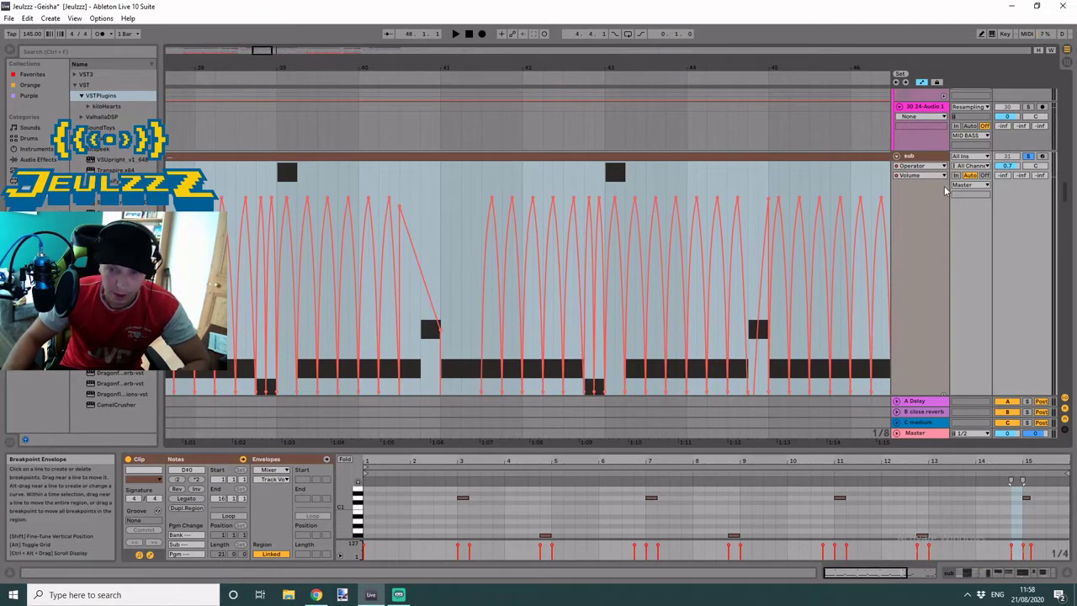
- Show the sub track's Operator Transpose automation and inspect the pitch drops before bars 41 and 45
left_click(920, 175)
left_click(897, 201)
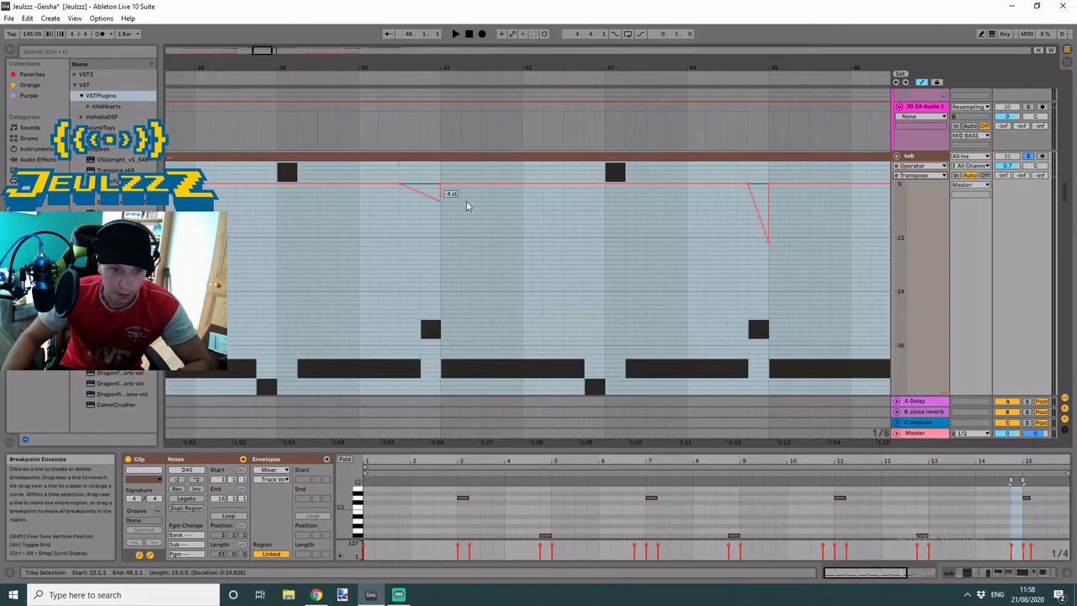
left_click(921, 175)
- Play the first drop and review how the sub, pluck and squelch layers are arranged from bar 33 onward
left_click(376, 126)
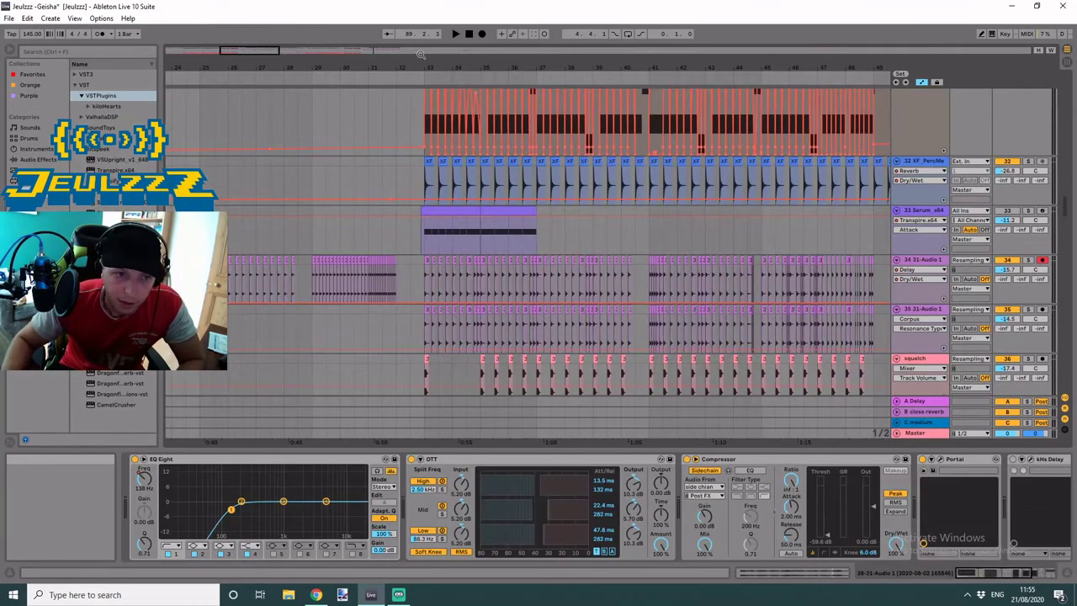
left_click_drag(420, 55, 409, 76)
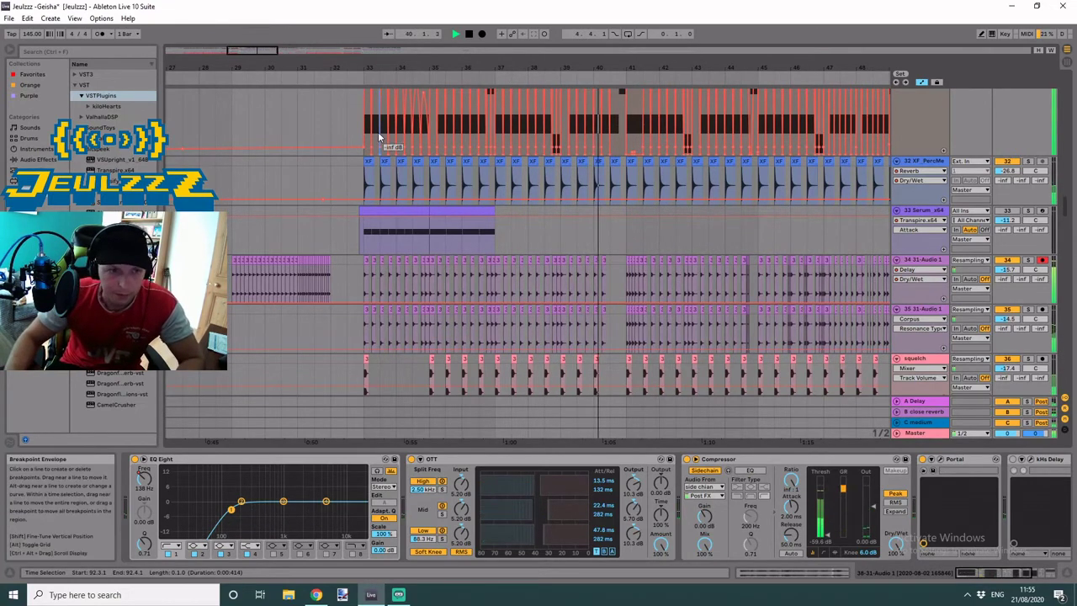
mouse_move(259, 51)
left_mouse_down()
mouse_move(262, 39)
mouse_move(273, 43)
left_mouse_up()
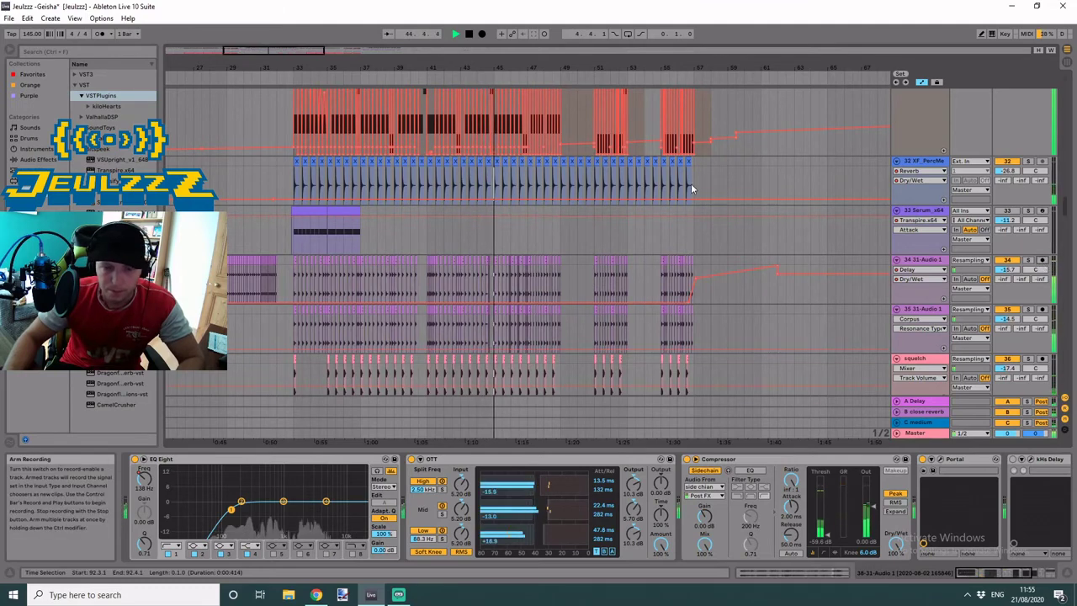
left_click_drag(272, 54, 275, 74)
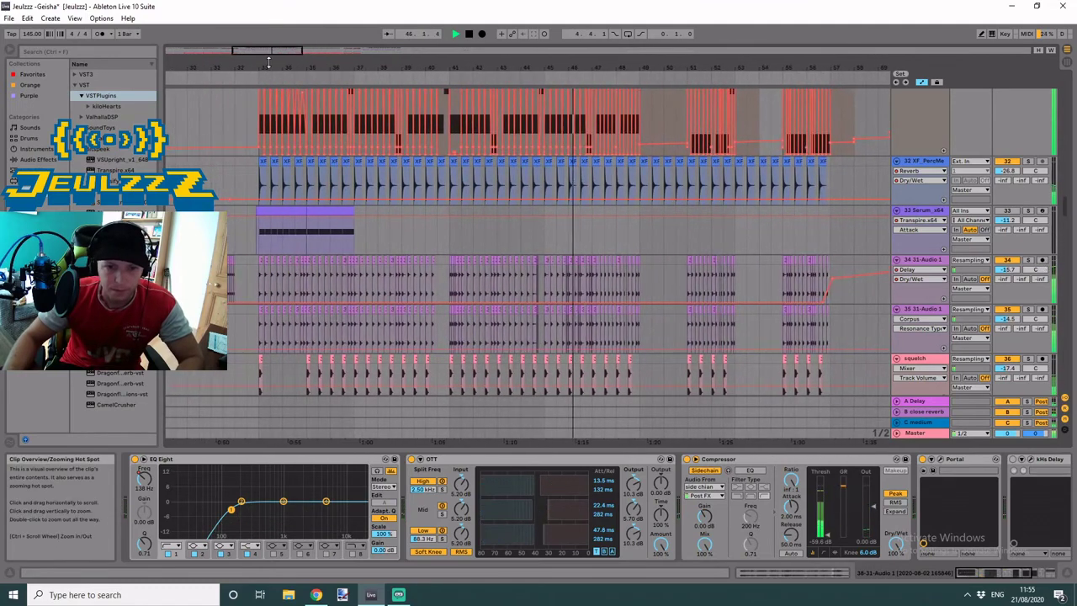